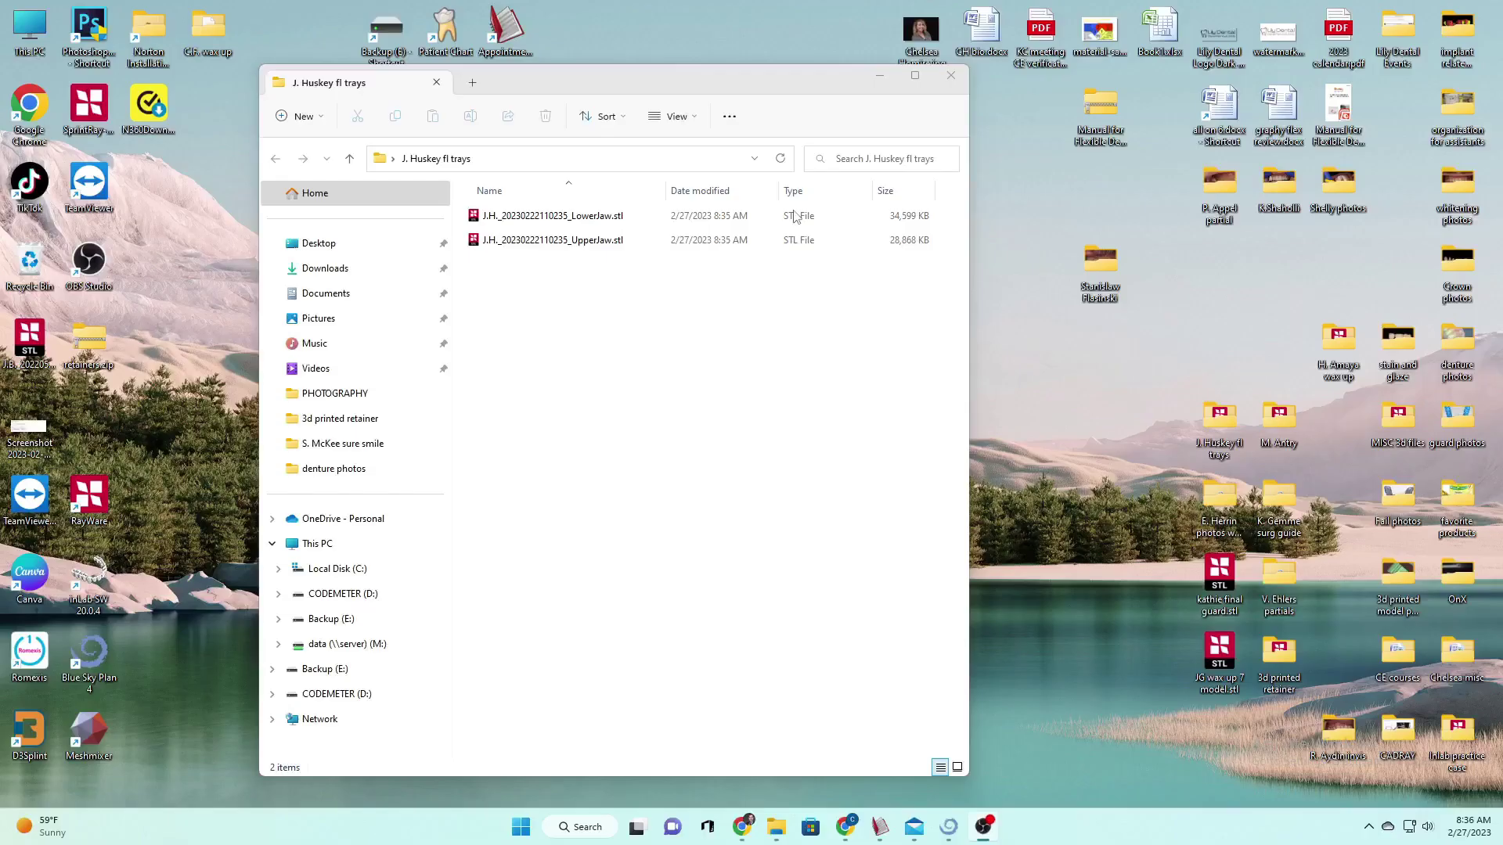
Open UpperJaw.stl from the trays folder in Meshmixer via its desktop shortcut.
drag(530, 244, 72, 741)
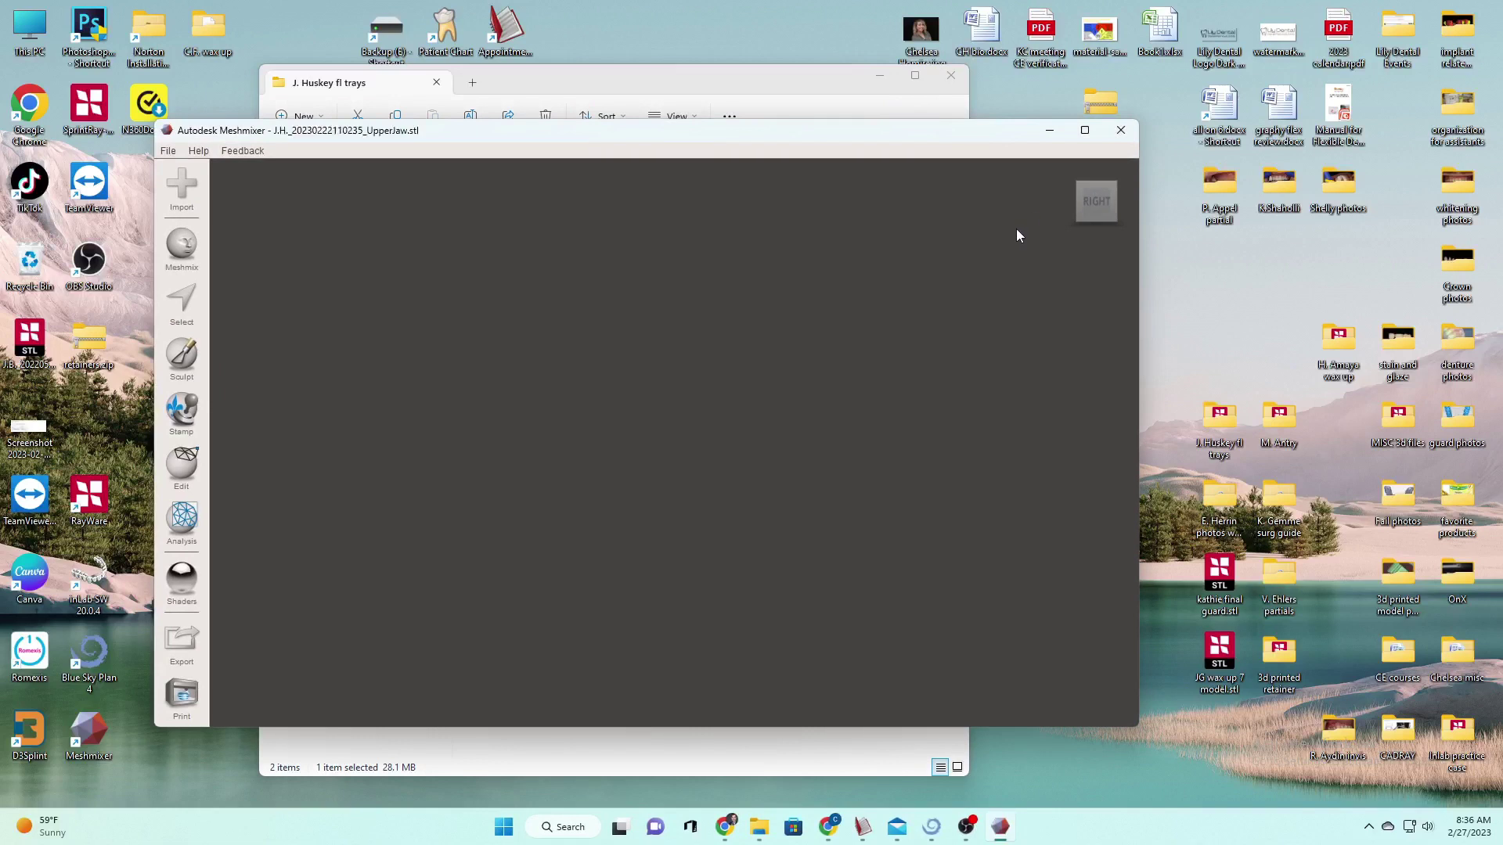
Maximize Meshmixer and lasso-select the excess back end of the upper jaw.
click(1084, 130)
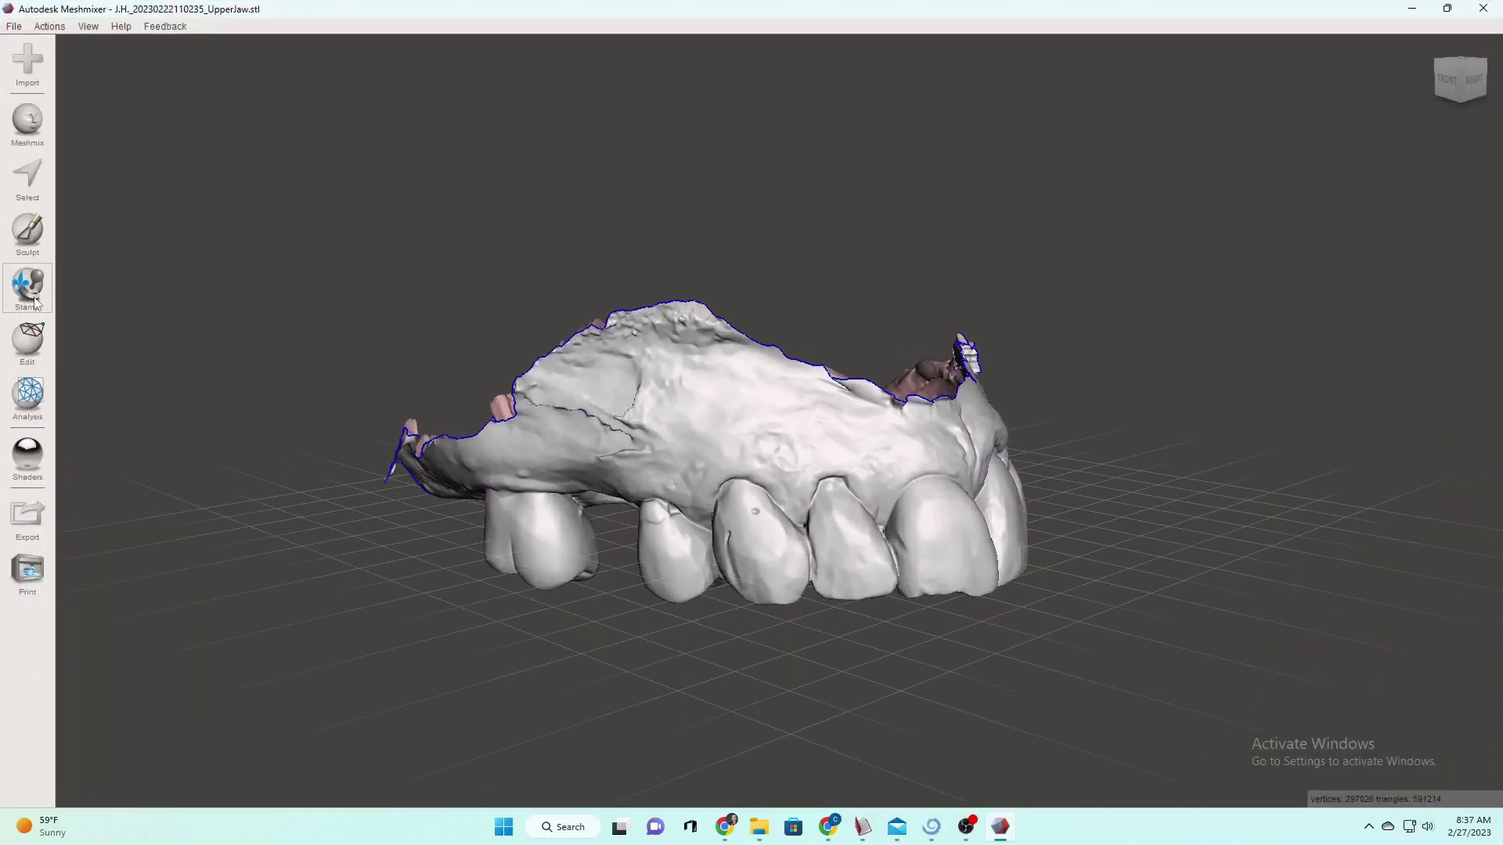
click(31, 173)
mouse_move(608, 613)
right_down()
mouse_move(656, 579)
mouse_move(448, 491)
right_up()
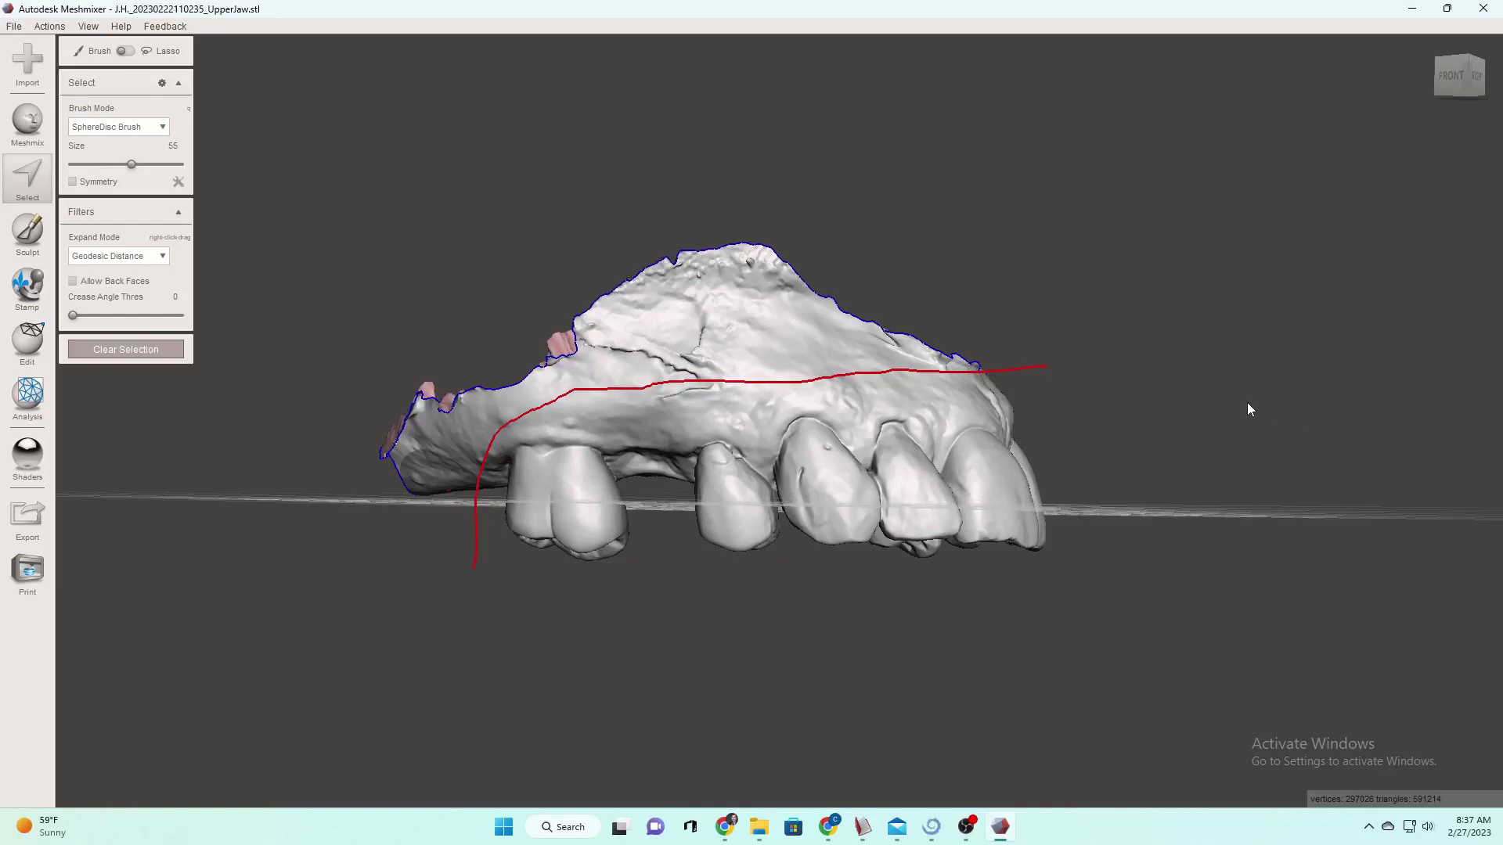
drag(1247, 403, 1232, 412)
right_drag(1232, 412, 874, 420)
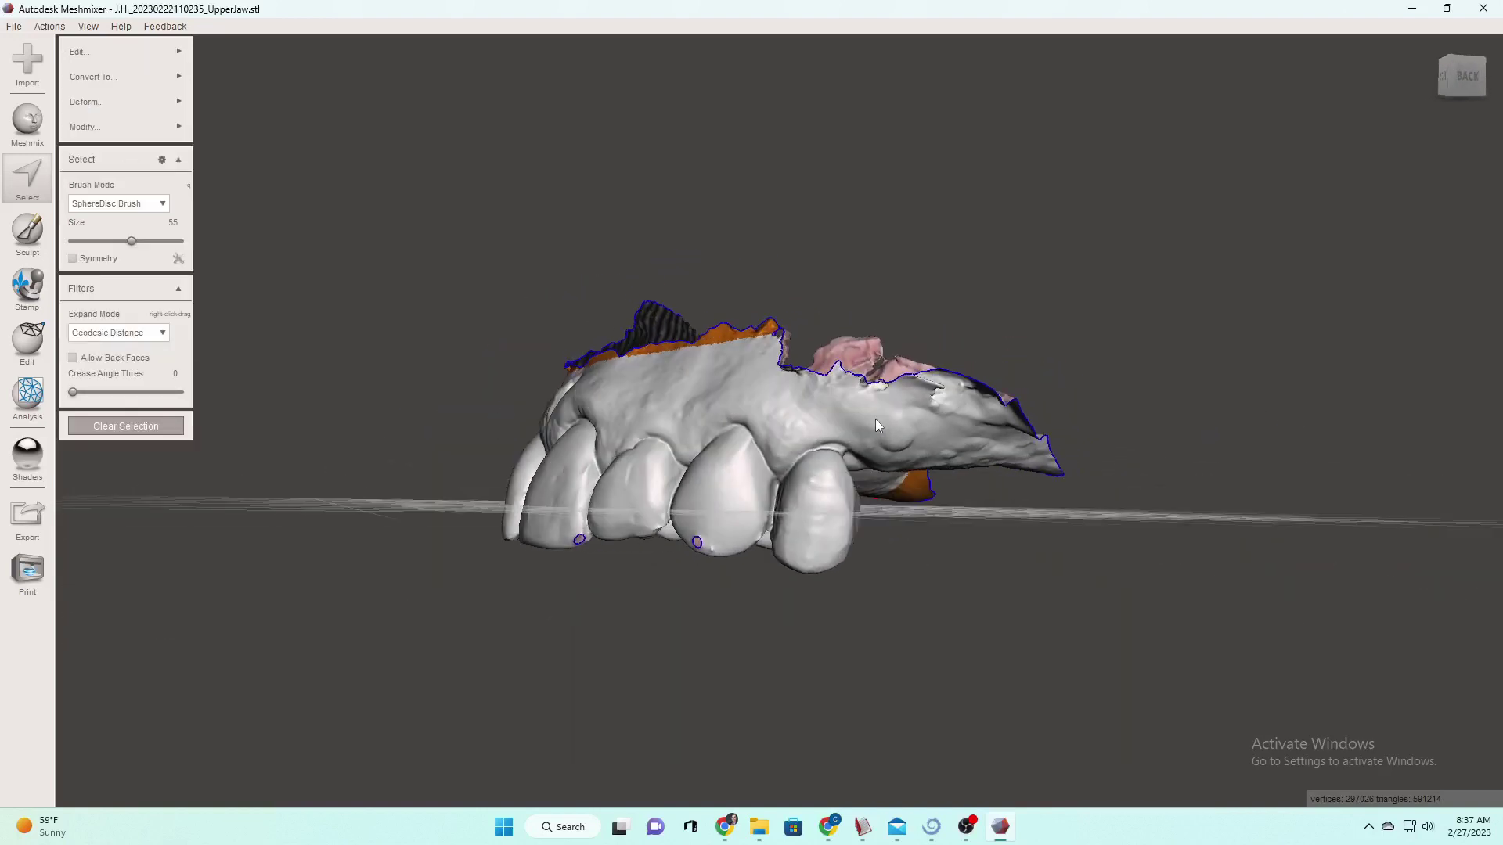
Smooth the selection boundary twice, then delete the selected back portion.
key(b)
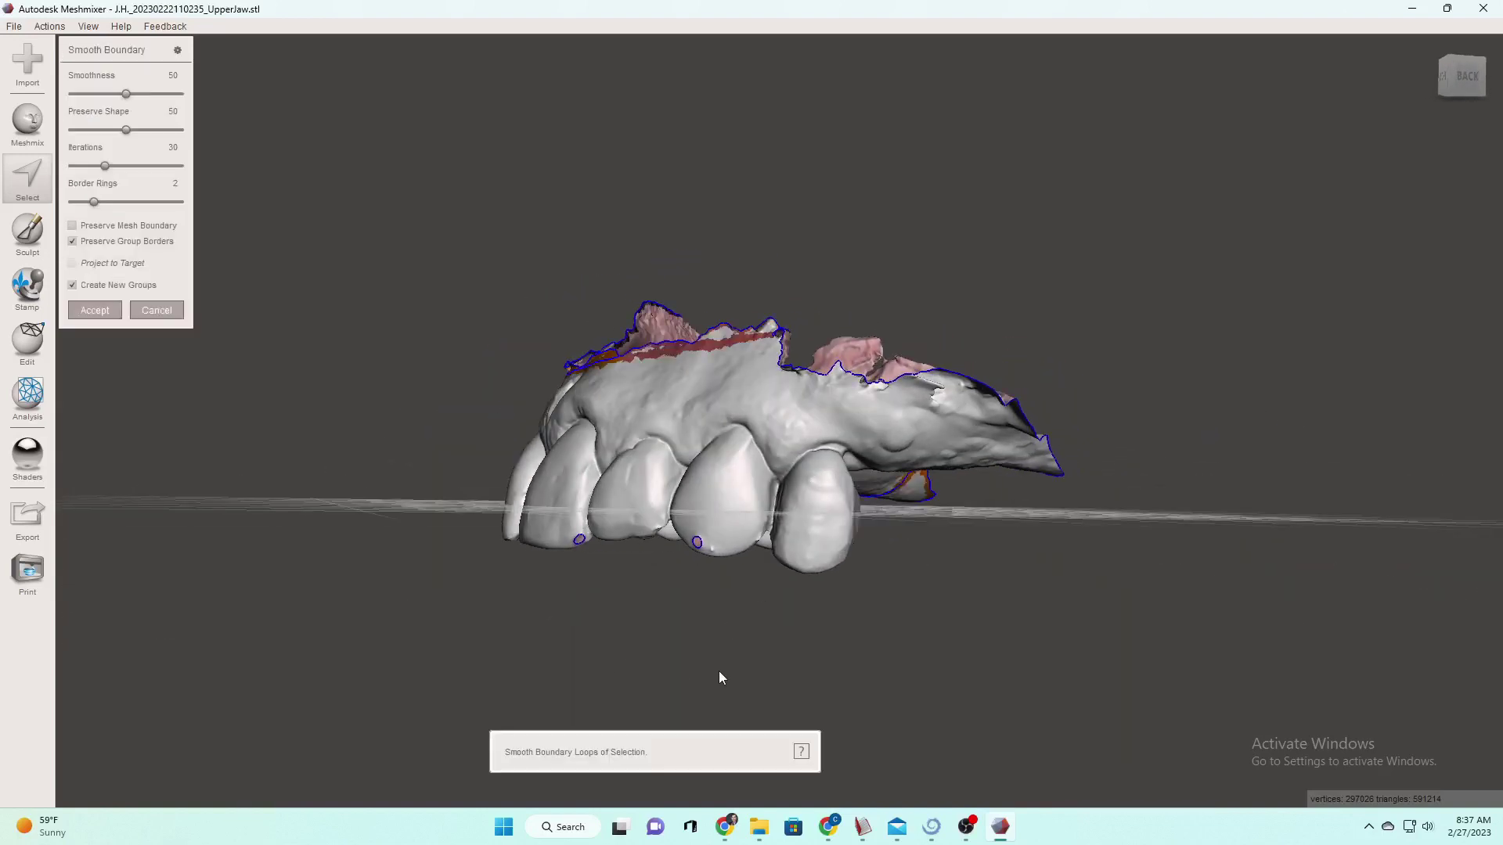
right_drag(718, 670, 318, 448)
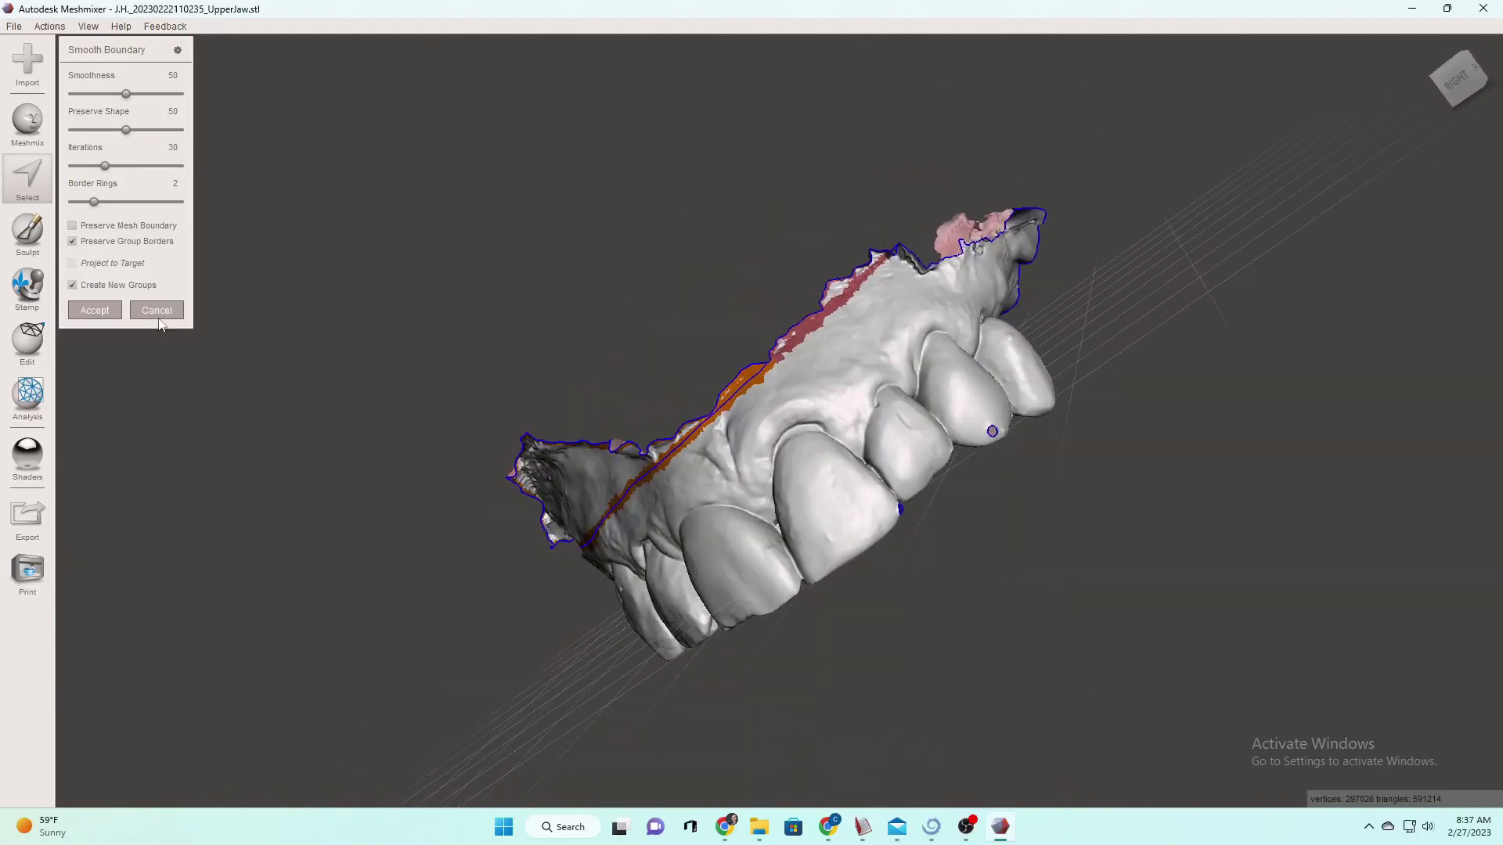
key(Return)
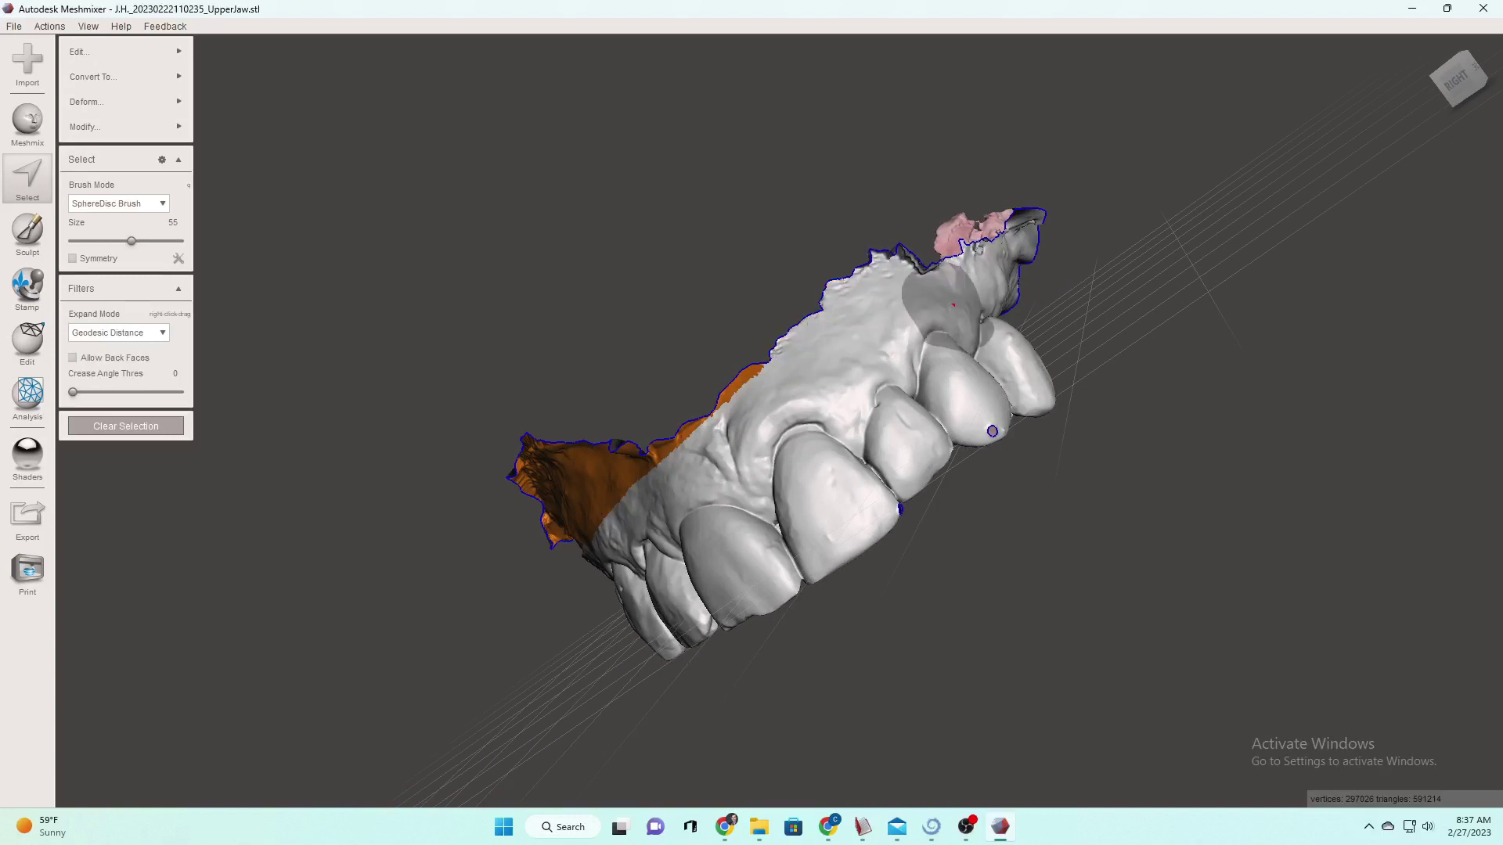
key(b)
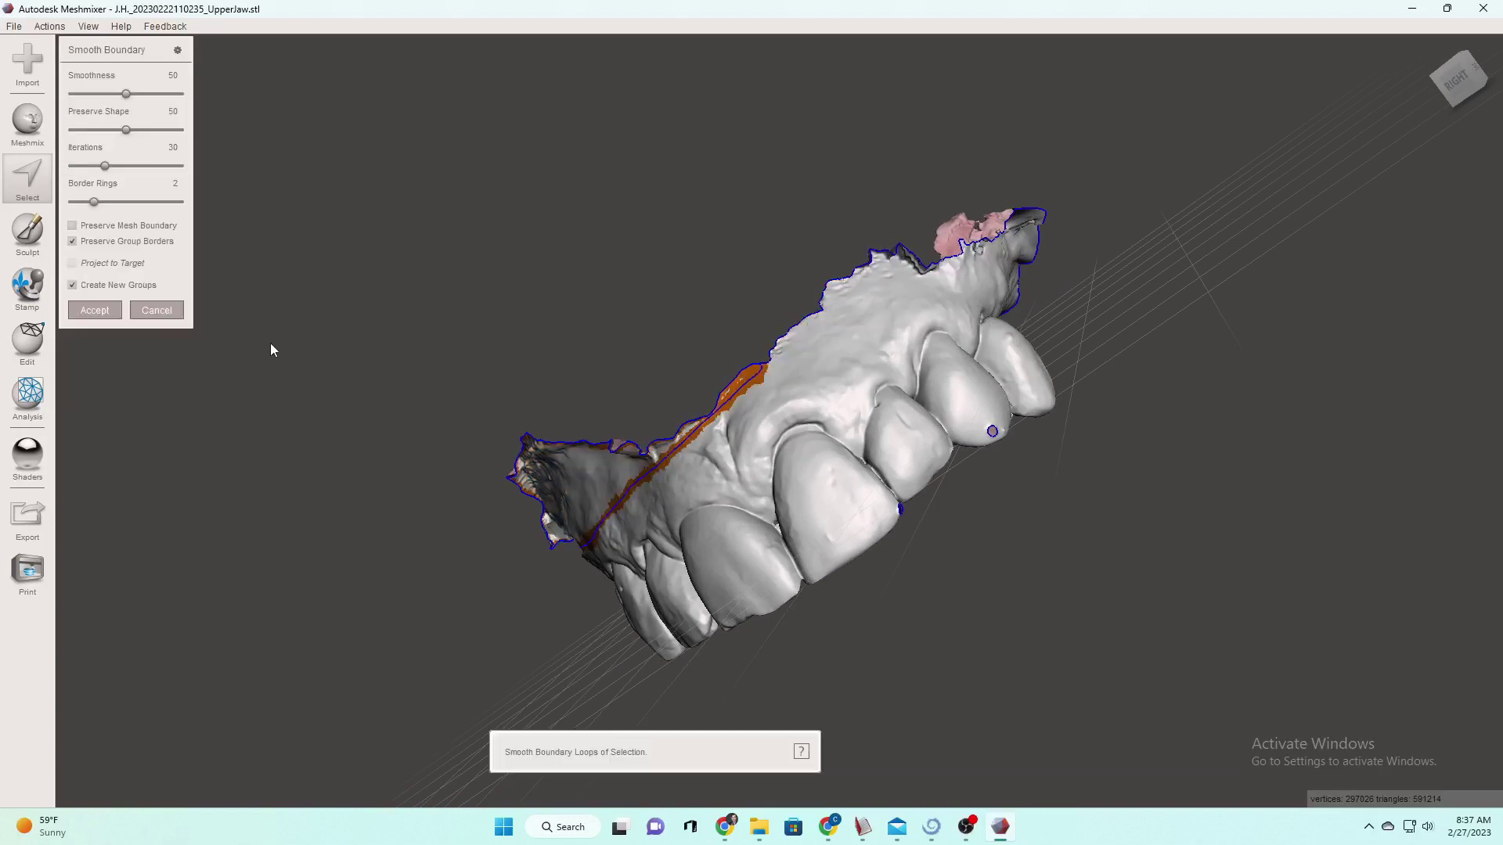
key(Return)
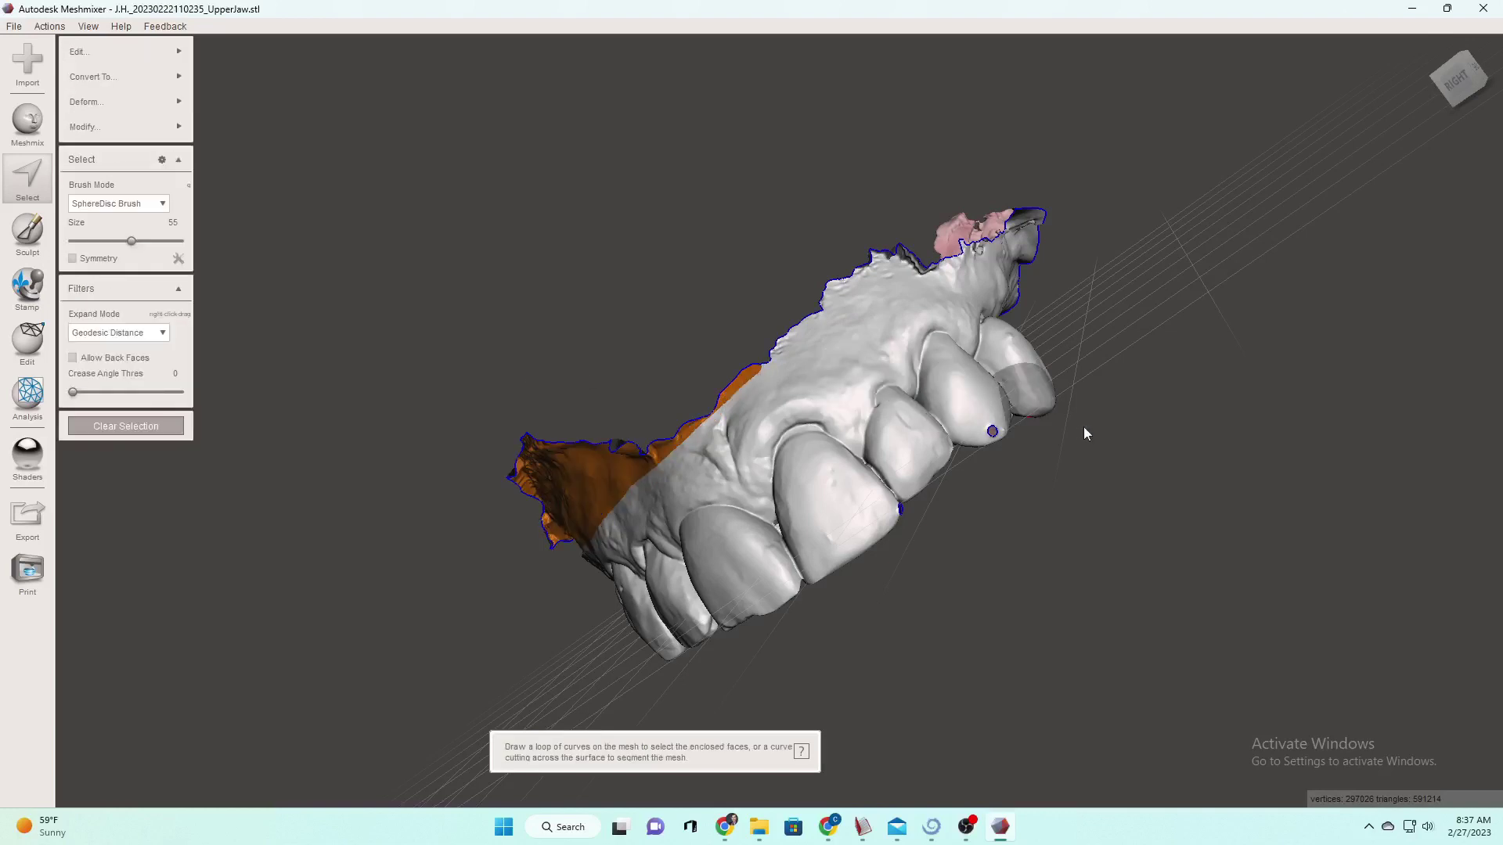
key(Delete)
Select the opposite back end, smooth its boundary and delete it.
right_drag(1207, 369, 1016, 375)
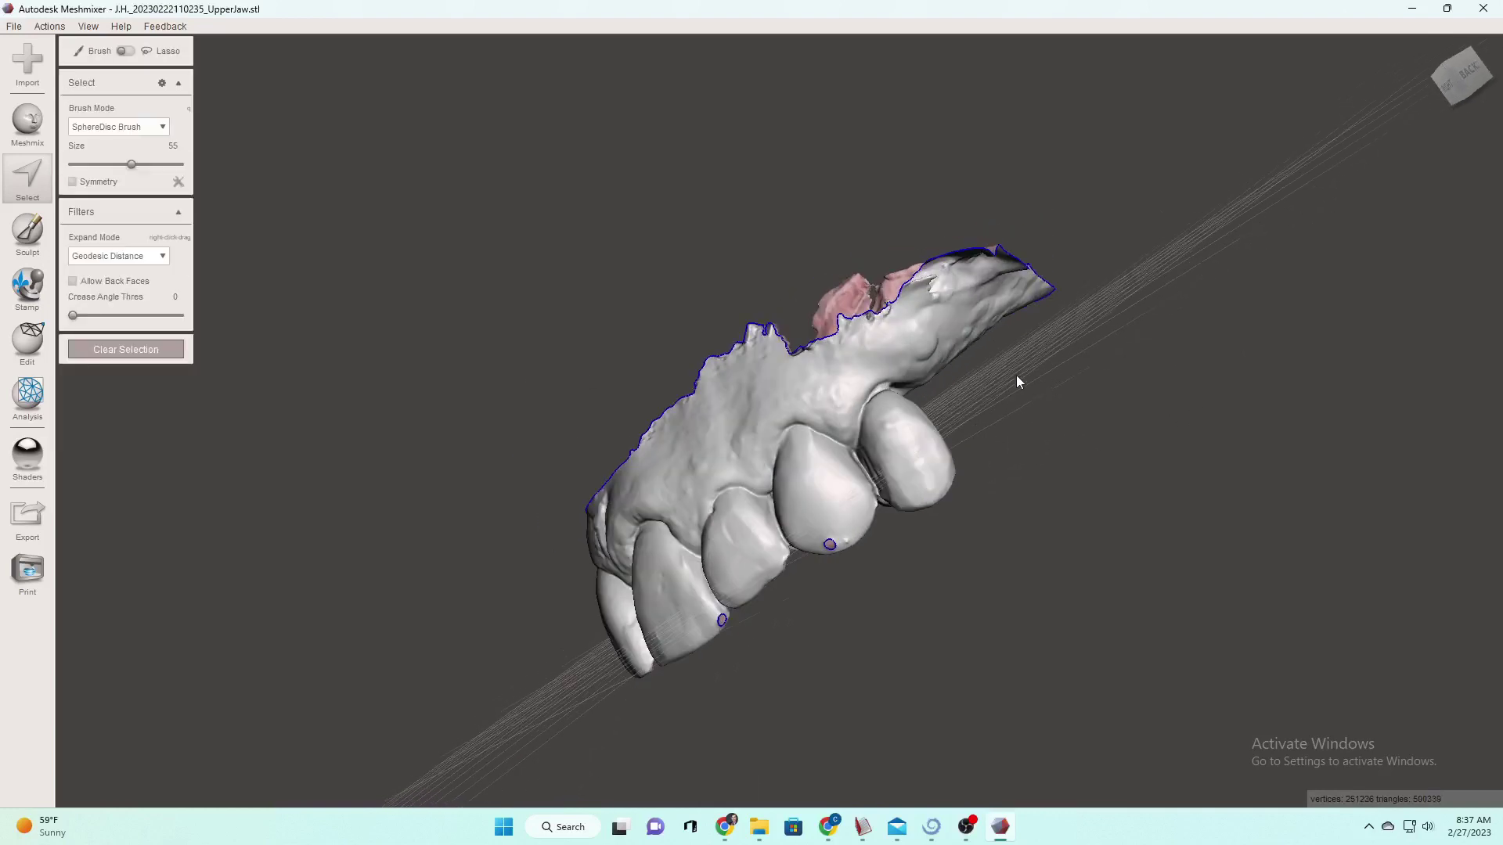
drag(520, 464, 680, 426)
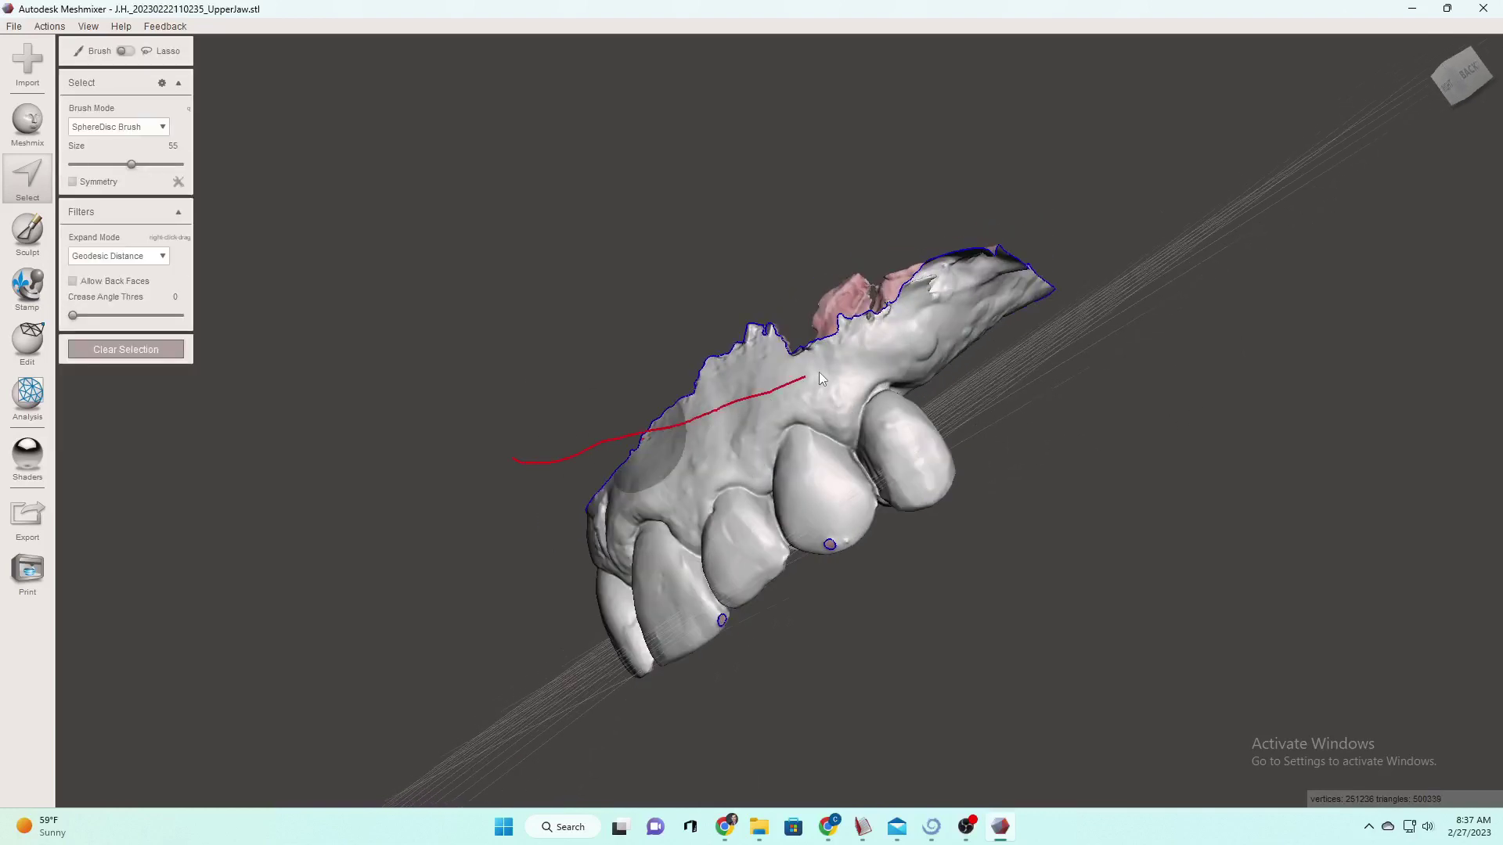
drag(819, 379, 1008, 377)
mouse_move(418, 662)
right_down()
mouse_move(514, 382)
mouse_move(483, 318)
mouse_move(684, 355)
mouse_move(537, 531)
mouse_move(573, 499)
right_up()
key(b)
right_drag(1027, 515, 886, 778)
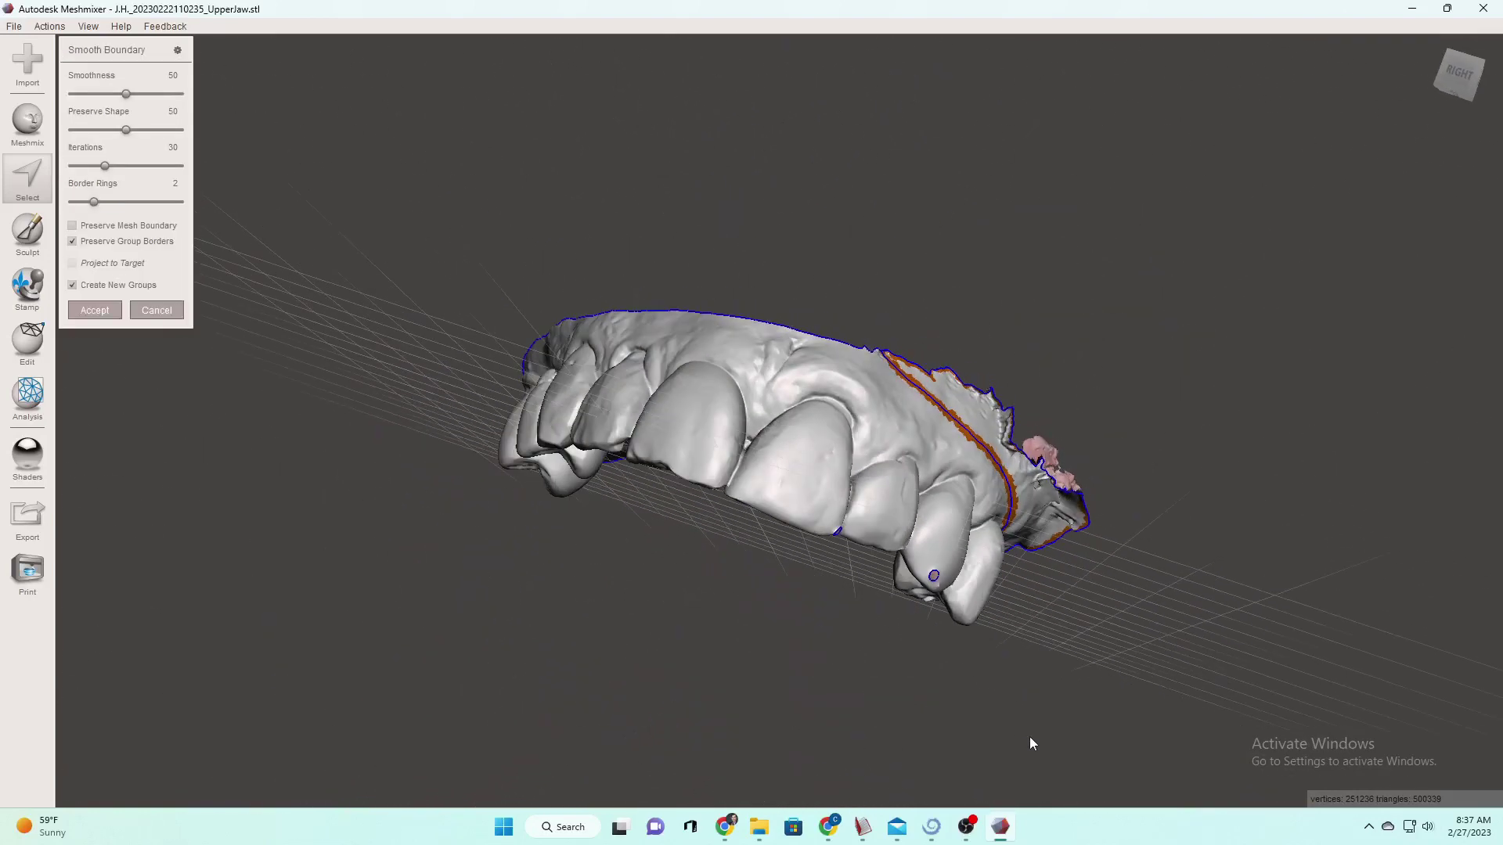
key(Return)
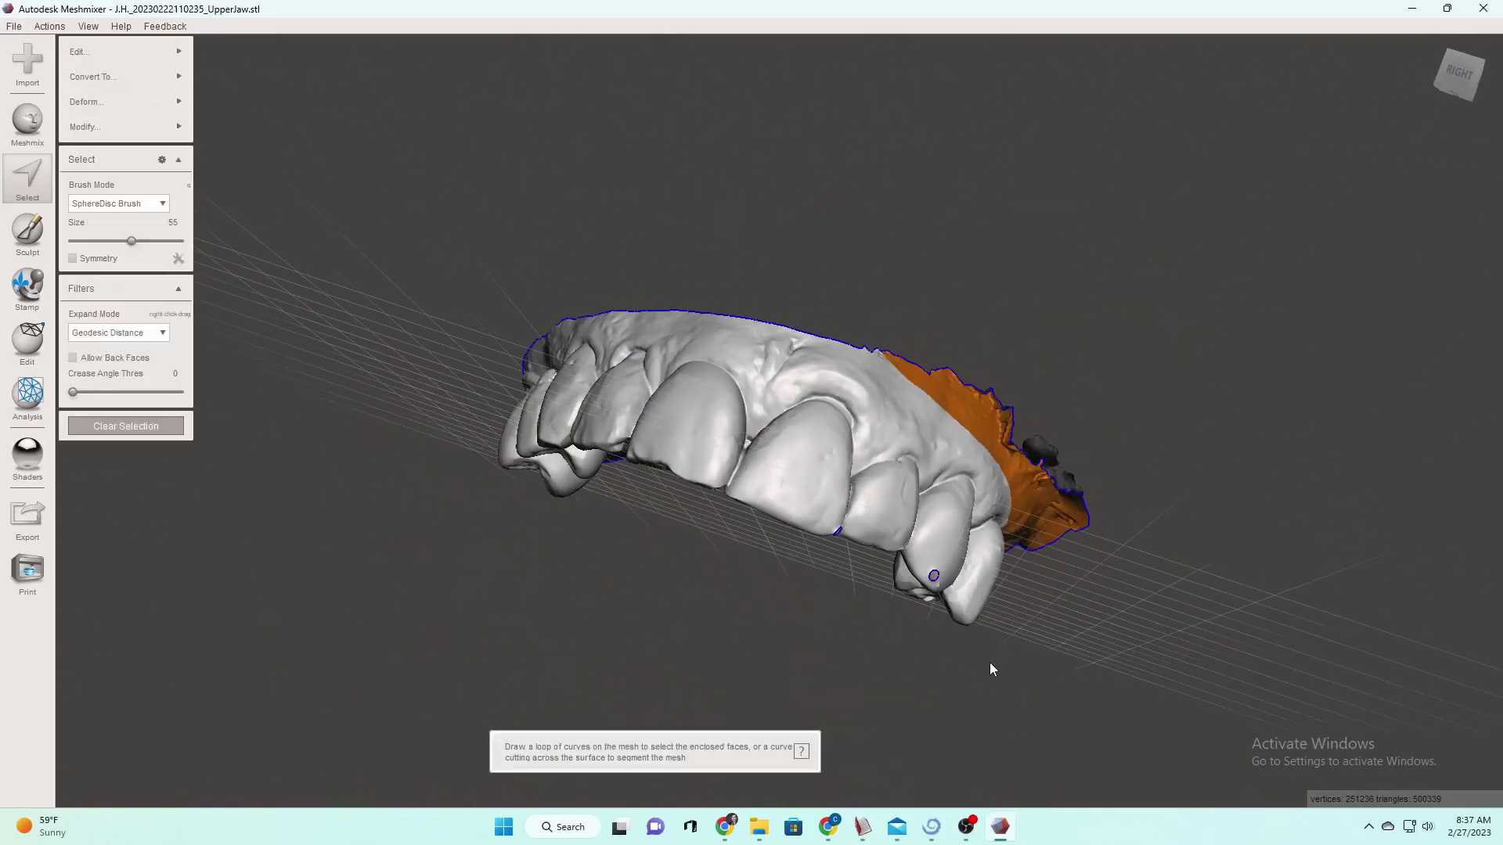
key(Delete)
From below, select the palate along the arch and delete it.
right_drag(443, 560, 620, 315)
drag(381, 454, 516, 407)
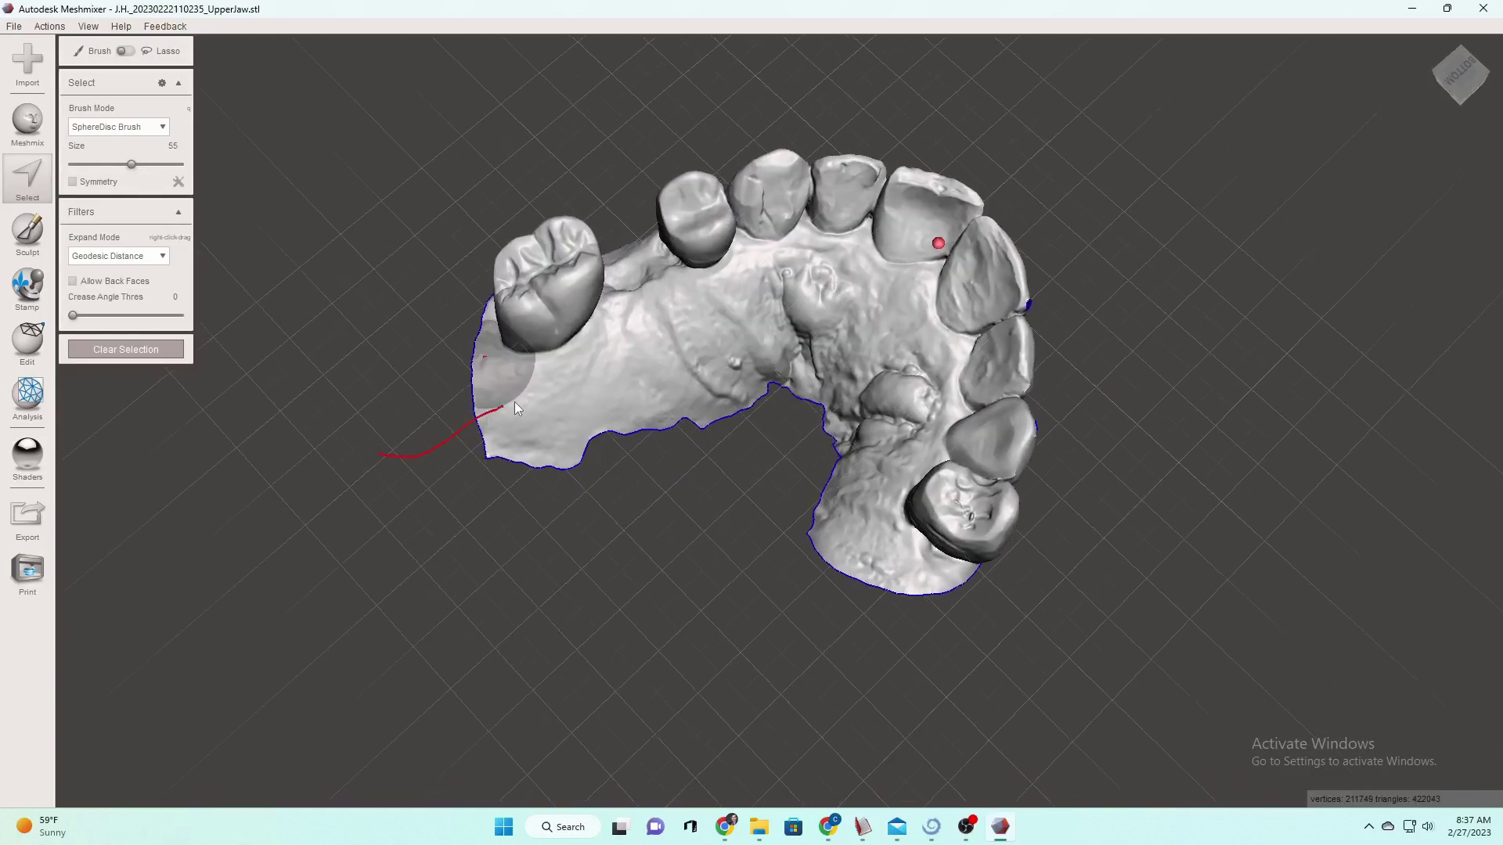
mouse_move(899, 357)
mouse_down()
mouse_move(894, 424)
mouse_move(844, 554)
mouse_move(871, 602)
mouse_up()
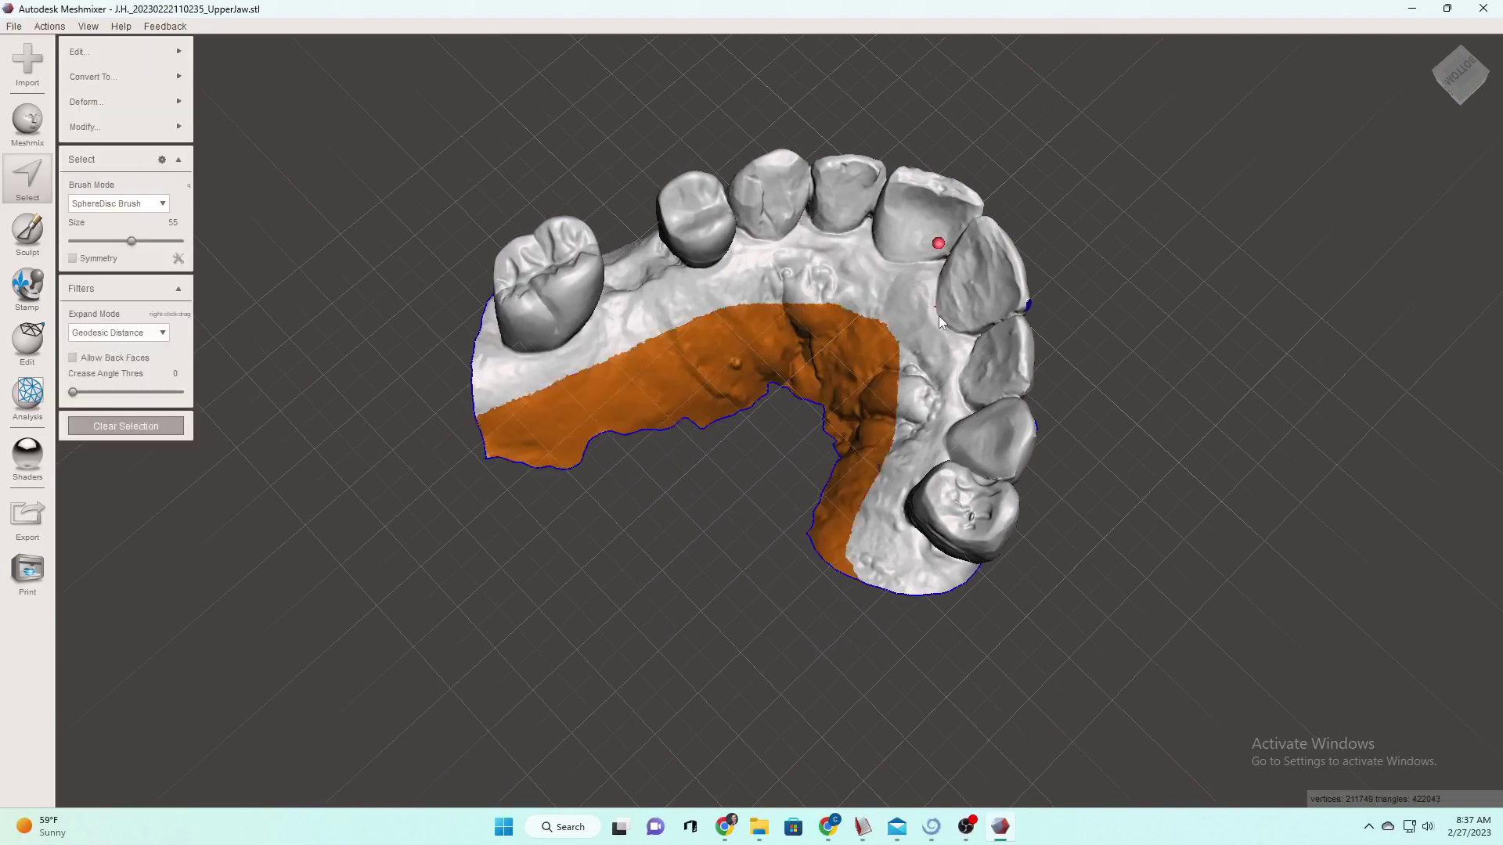
key(ctrl+z)
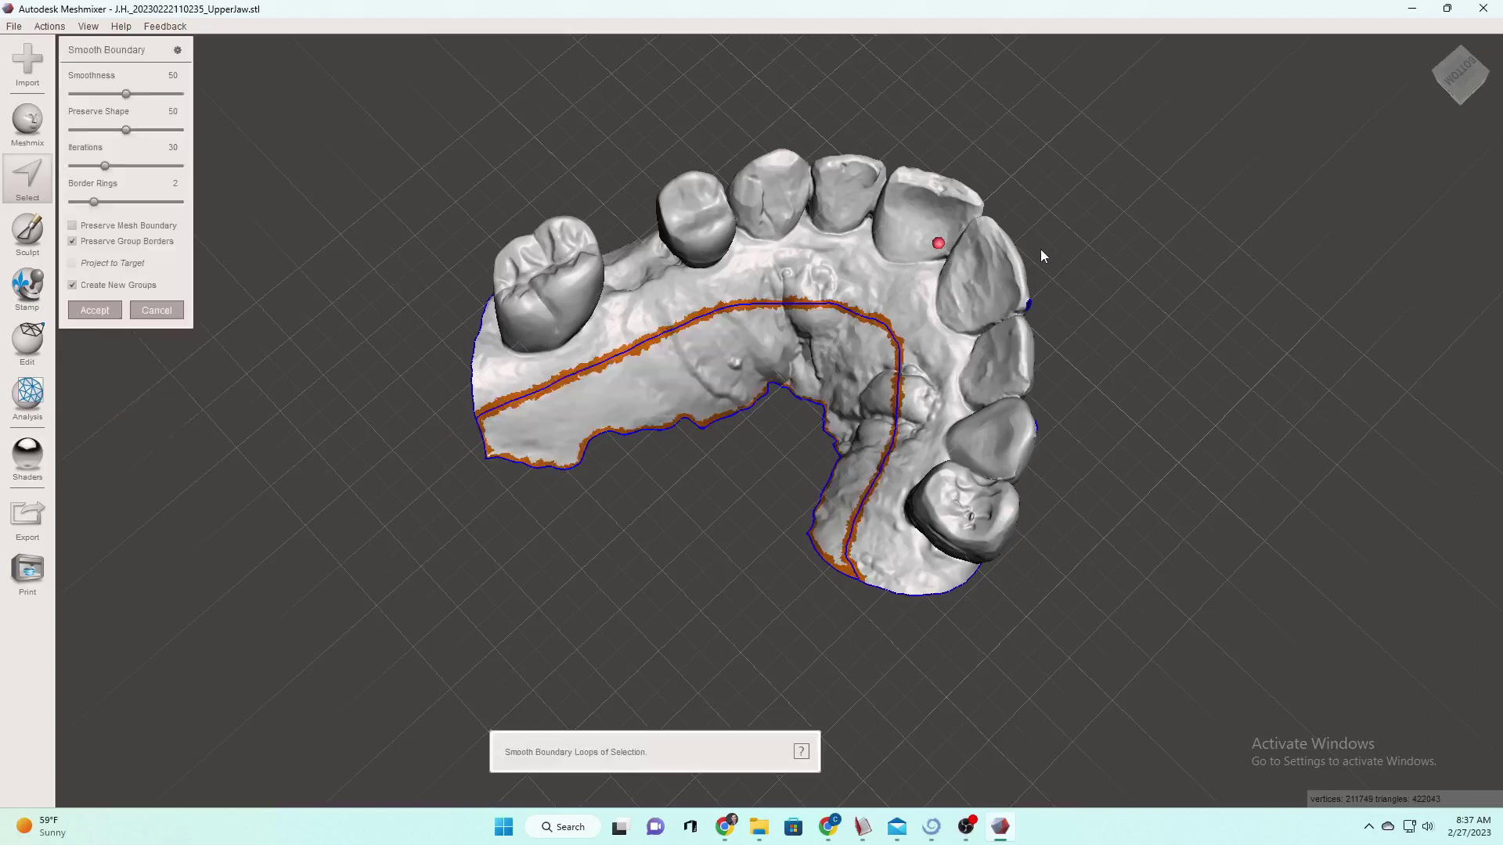
key(ctrl+y)
key(Delete)
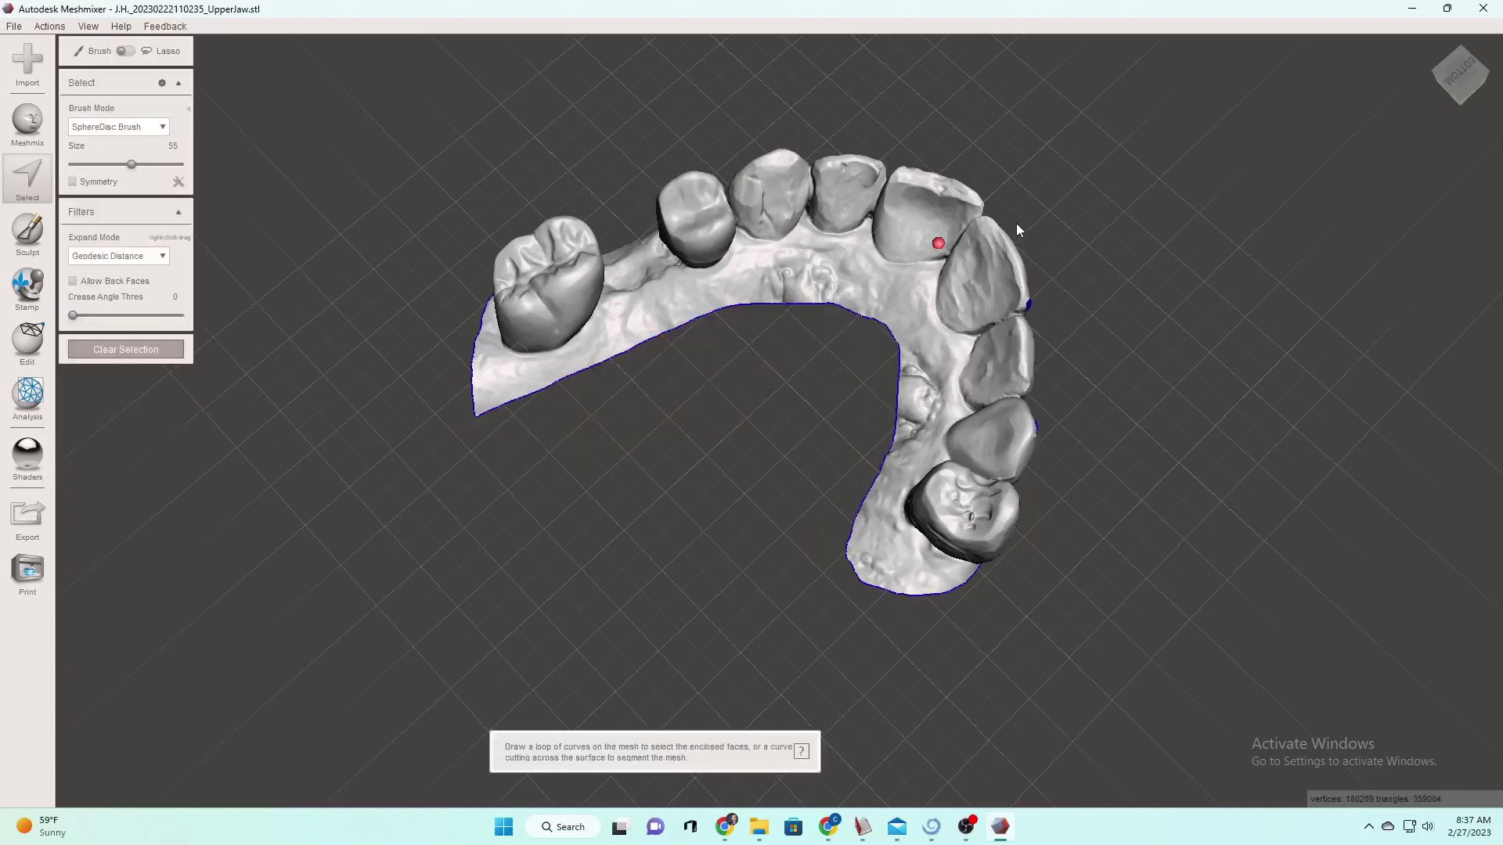
Fill the two detected holes in the upper jaw with the Inspector.
click(15, 409)
click(114, 52)
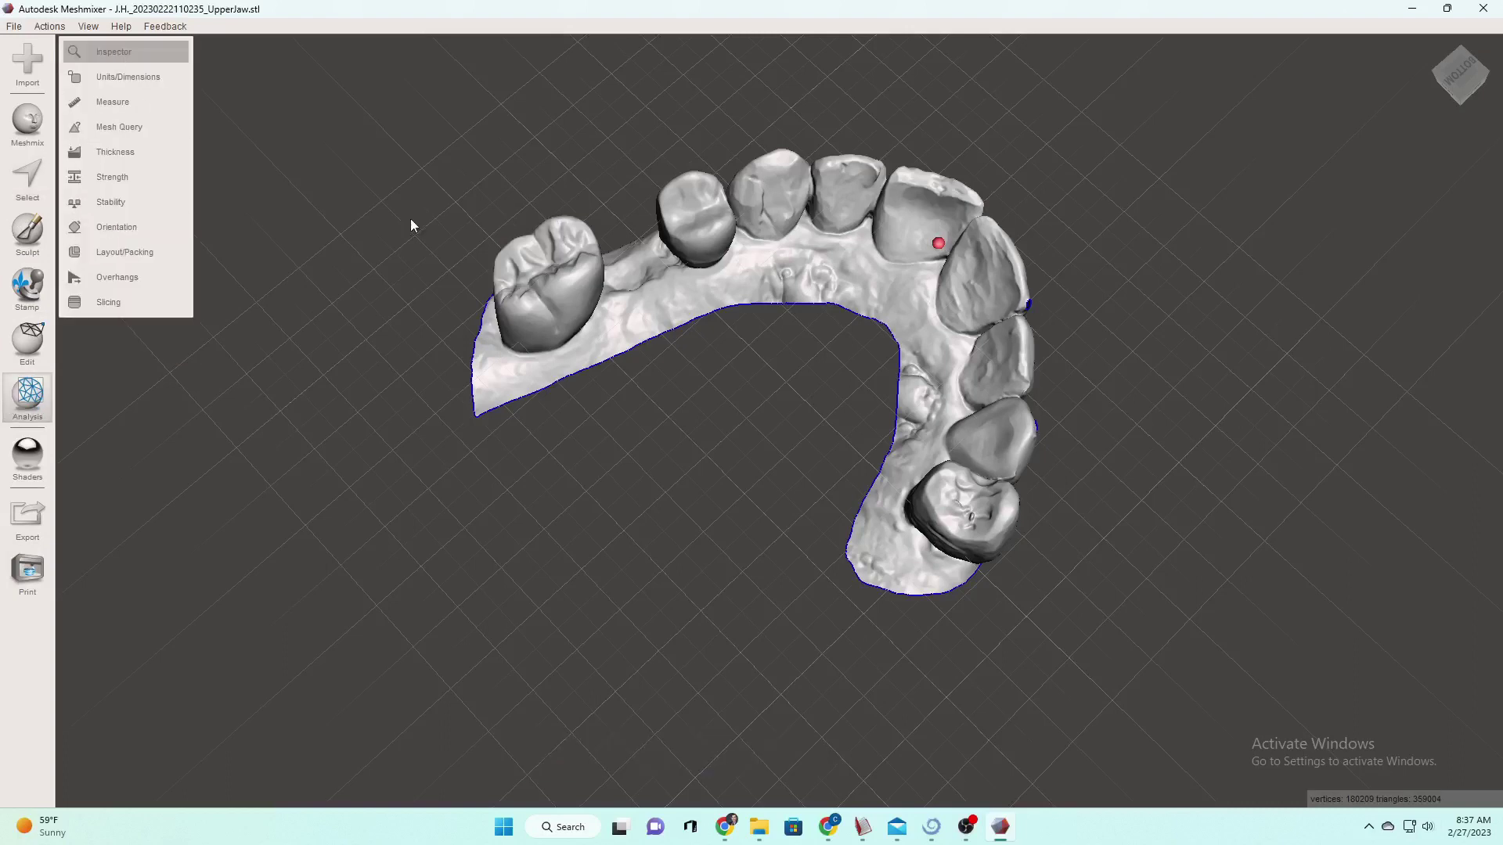
right_drag(1355, 415, 1171, 390)
click(1023, 259)
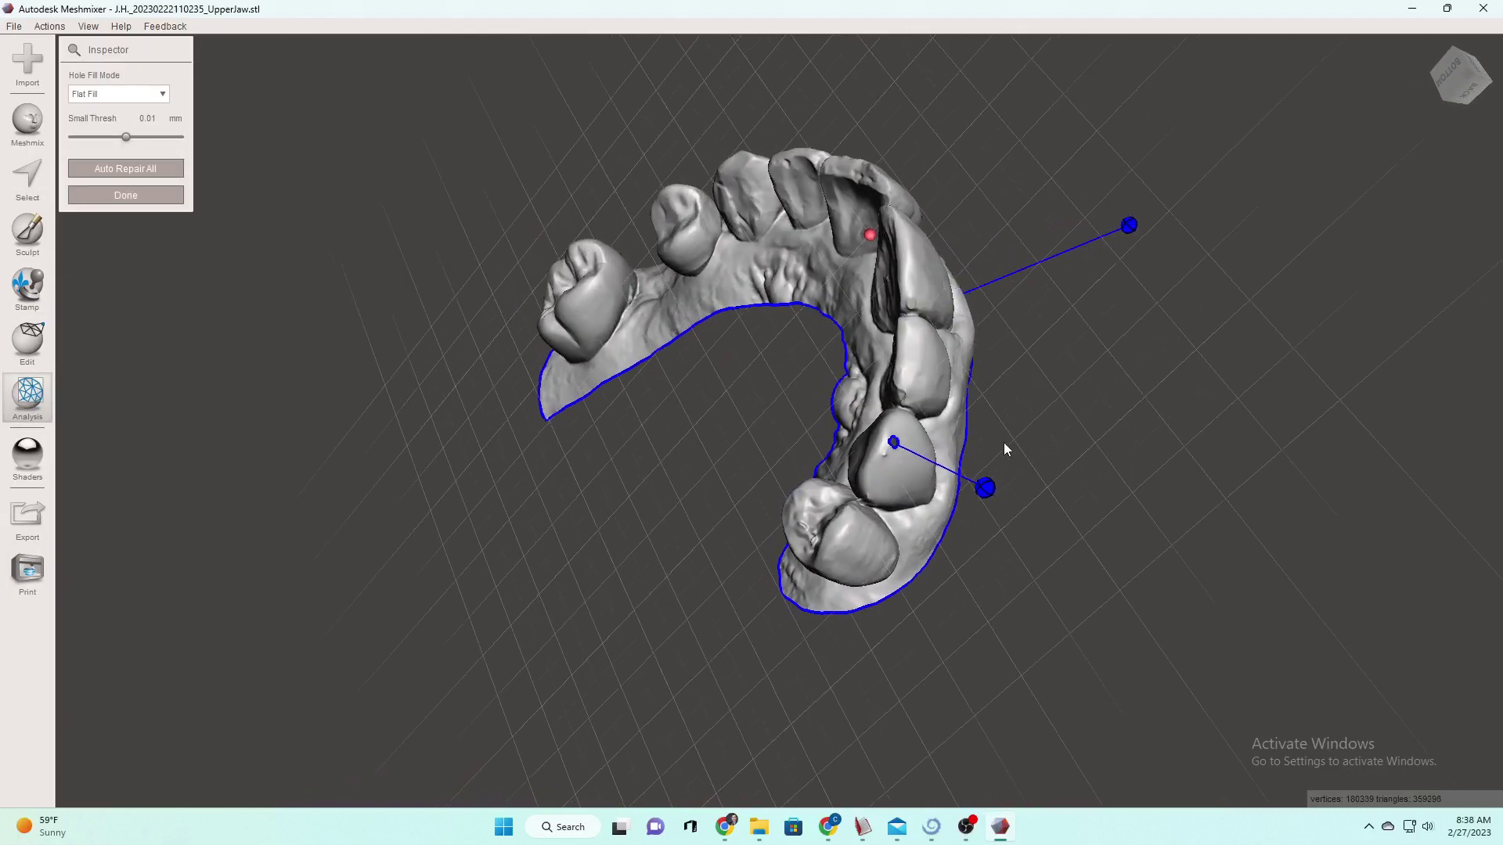
click(986, 489)
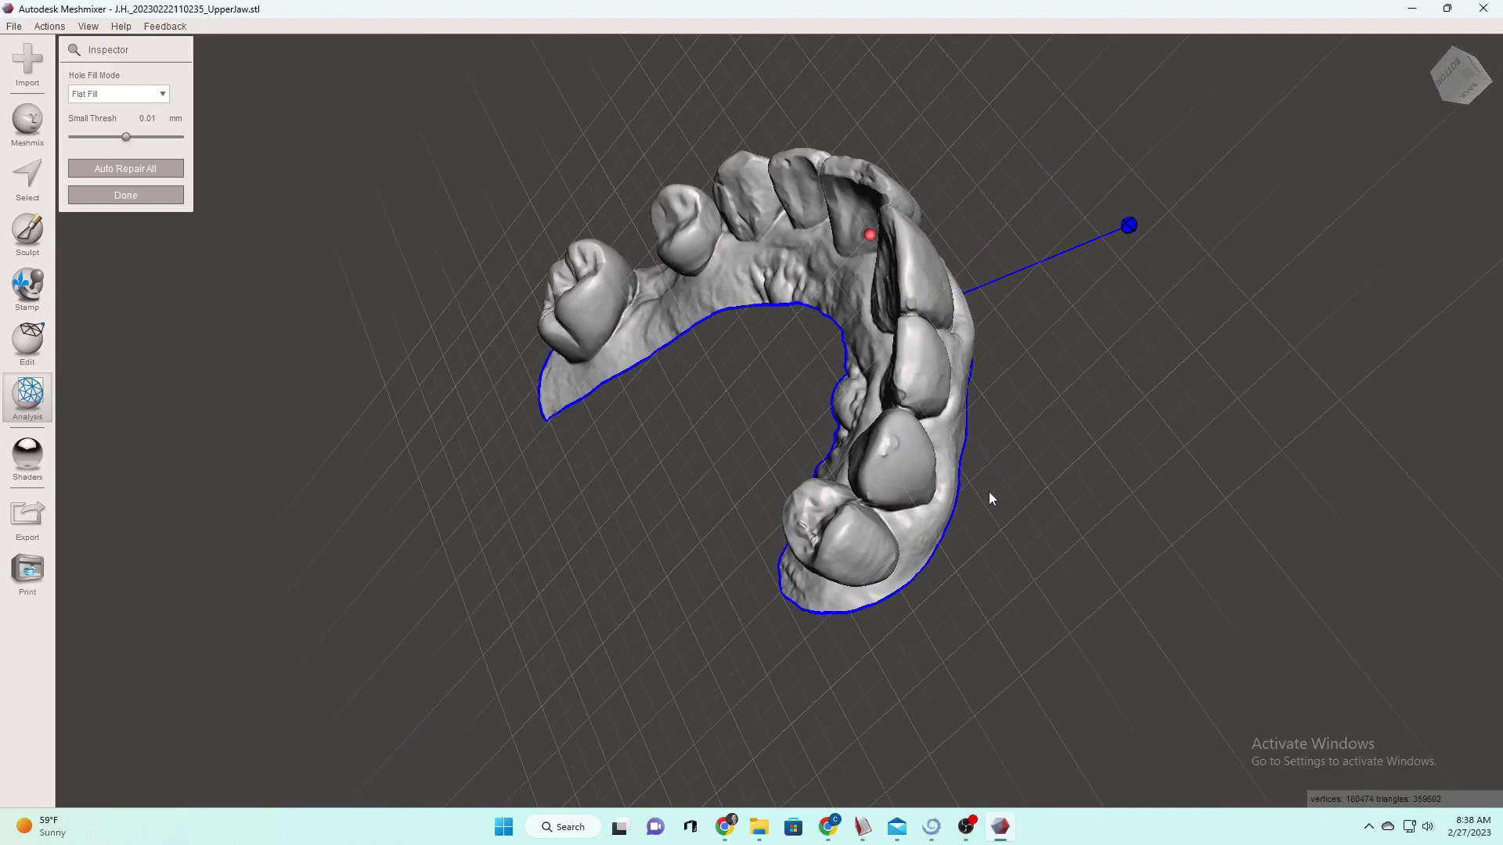
click(125, 195)
Smooth rough spots and a nub on the teeth with RobustSmooth at size 36.
click(27, 231)
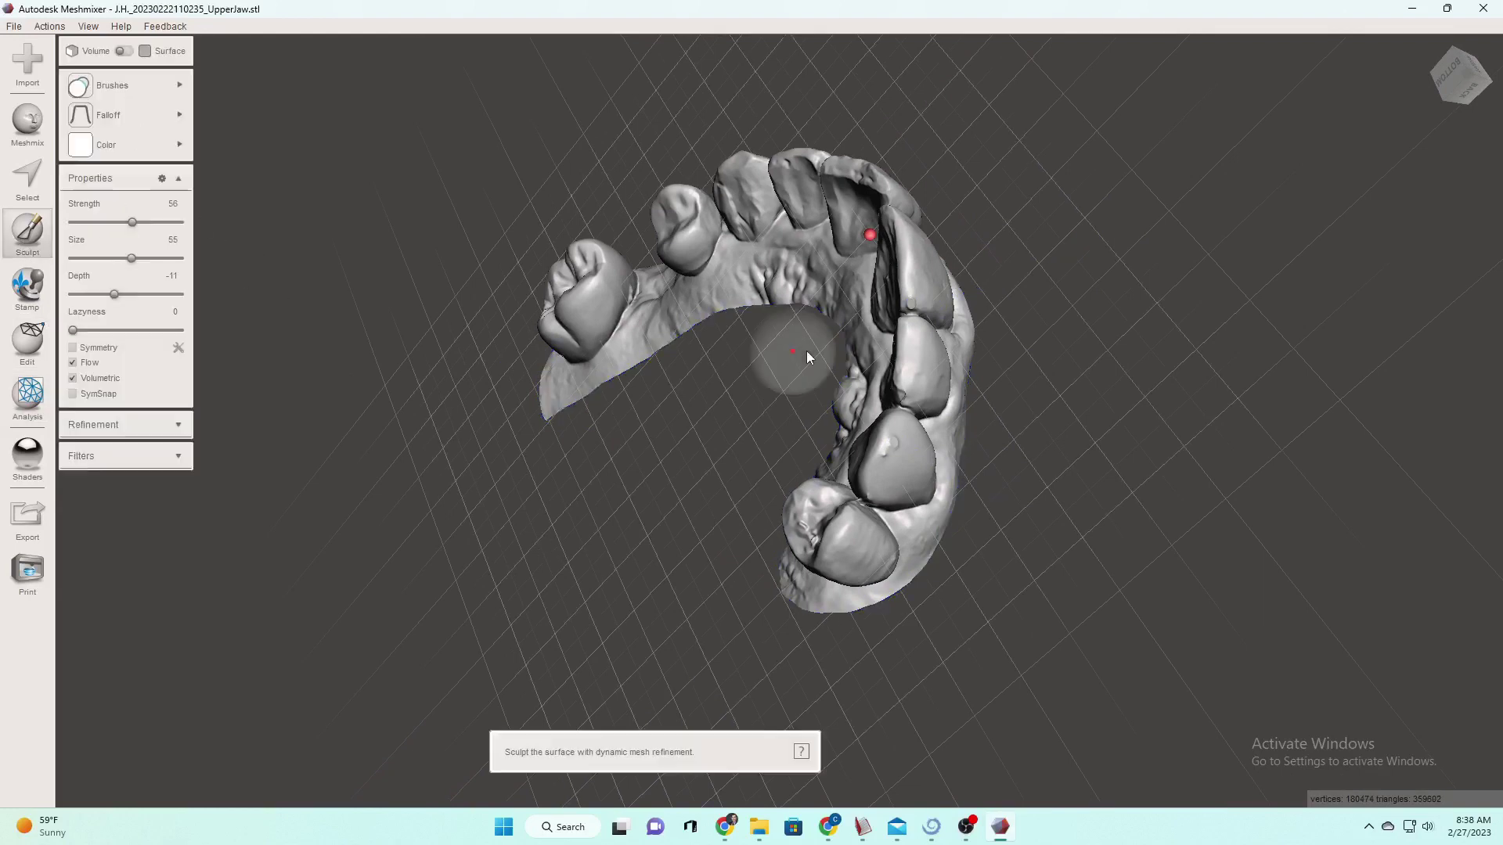
scroll(1029, 420, up, 3)
scroll(1028, 419, up, 1)
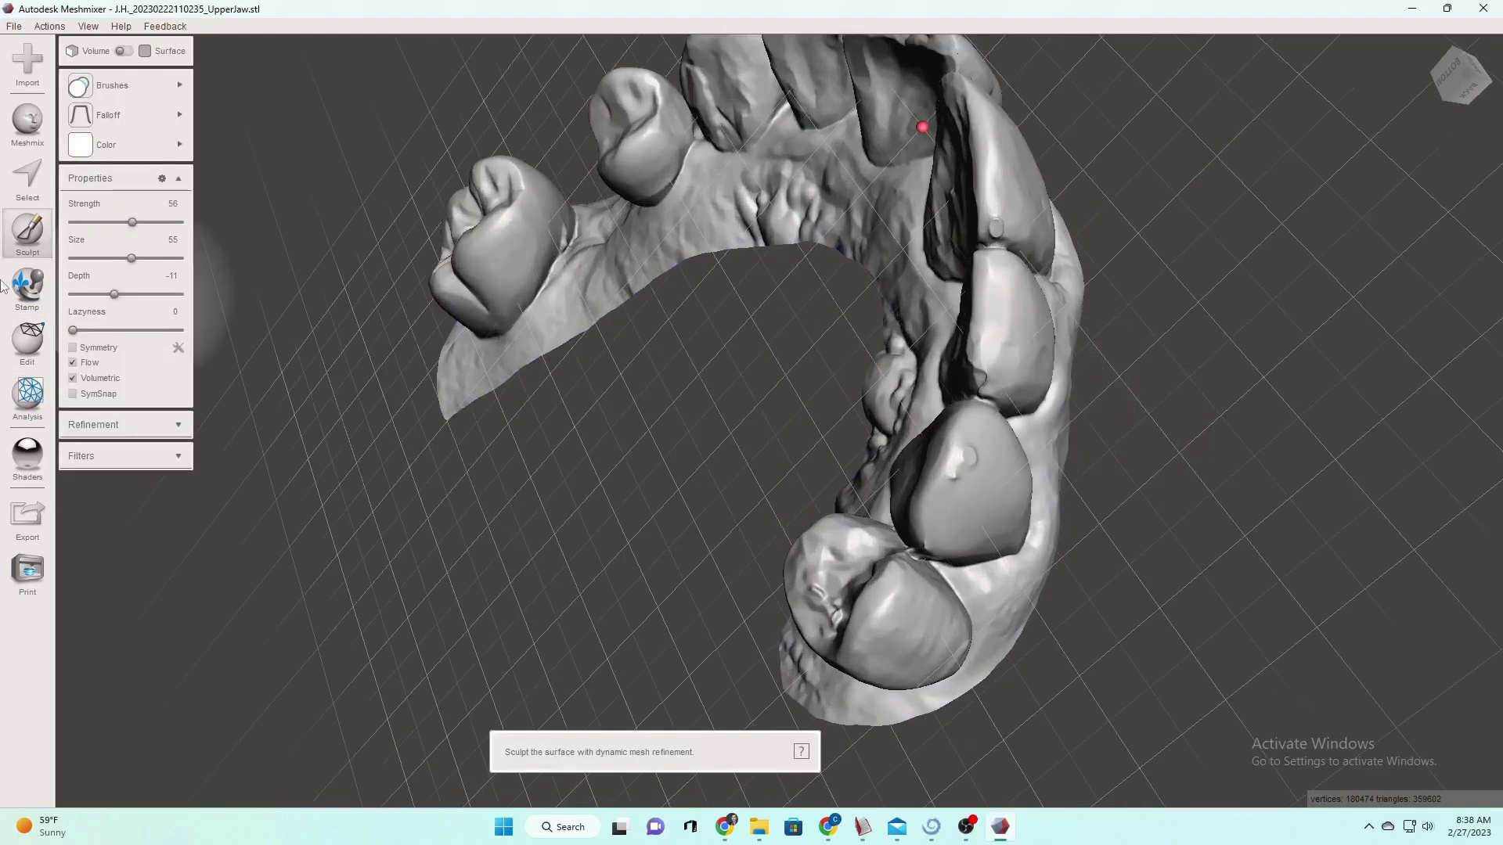
click(111, 259)
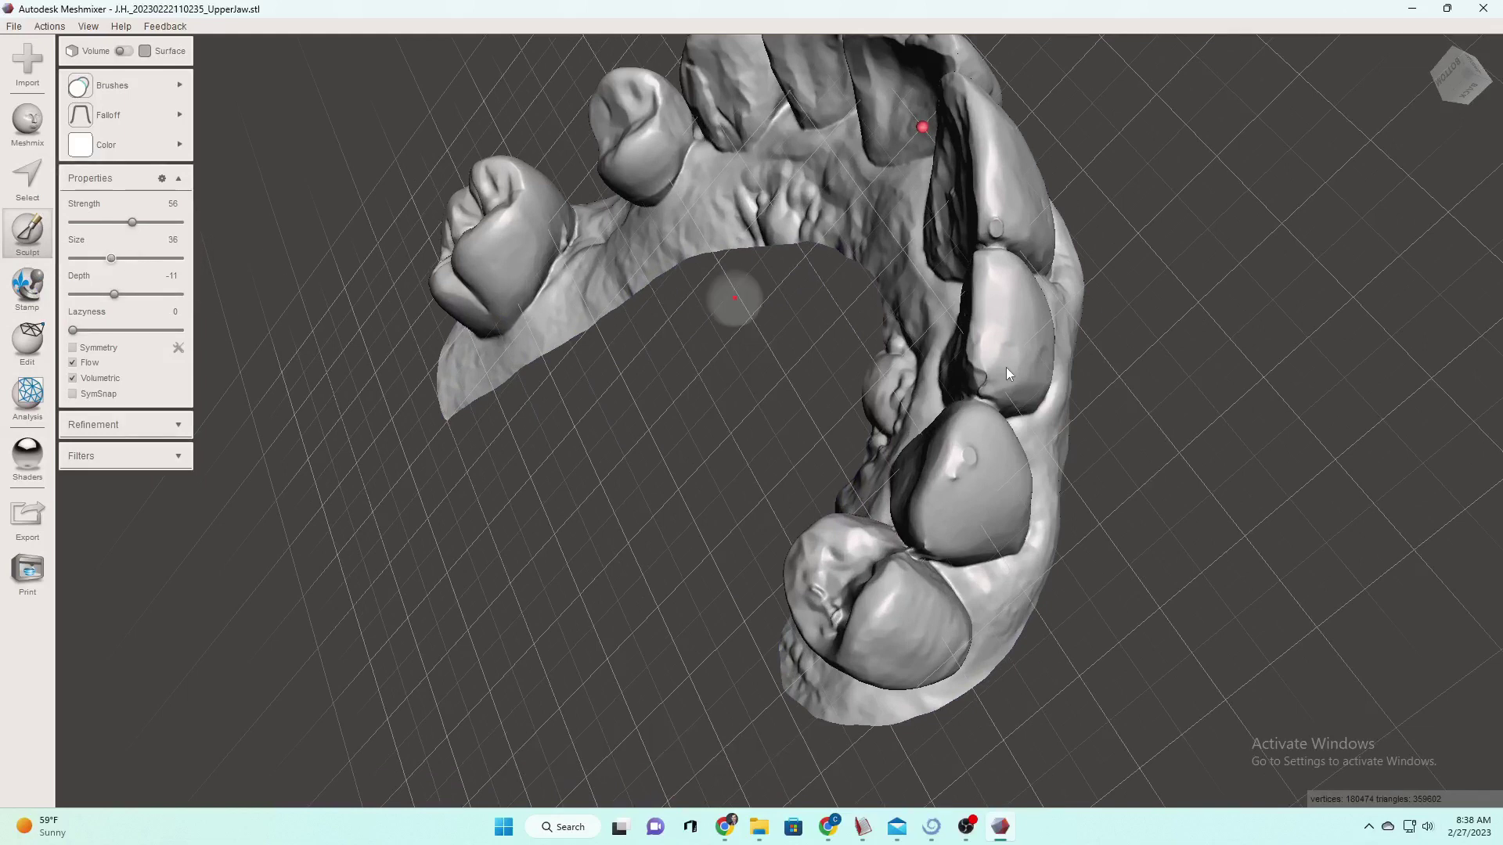
click(973, 462)
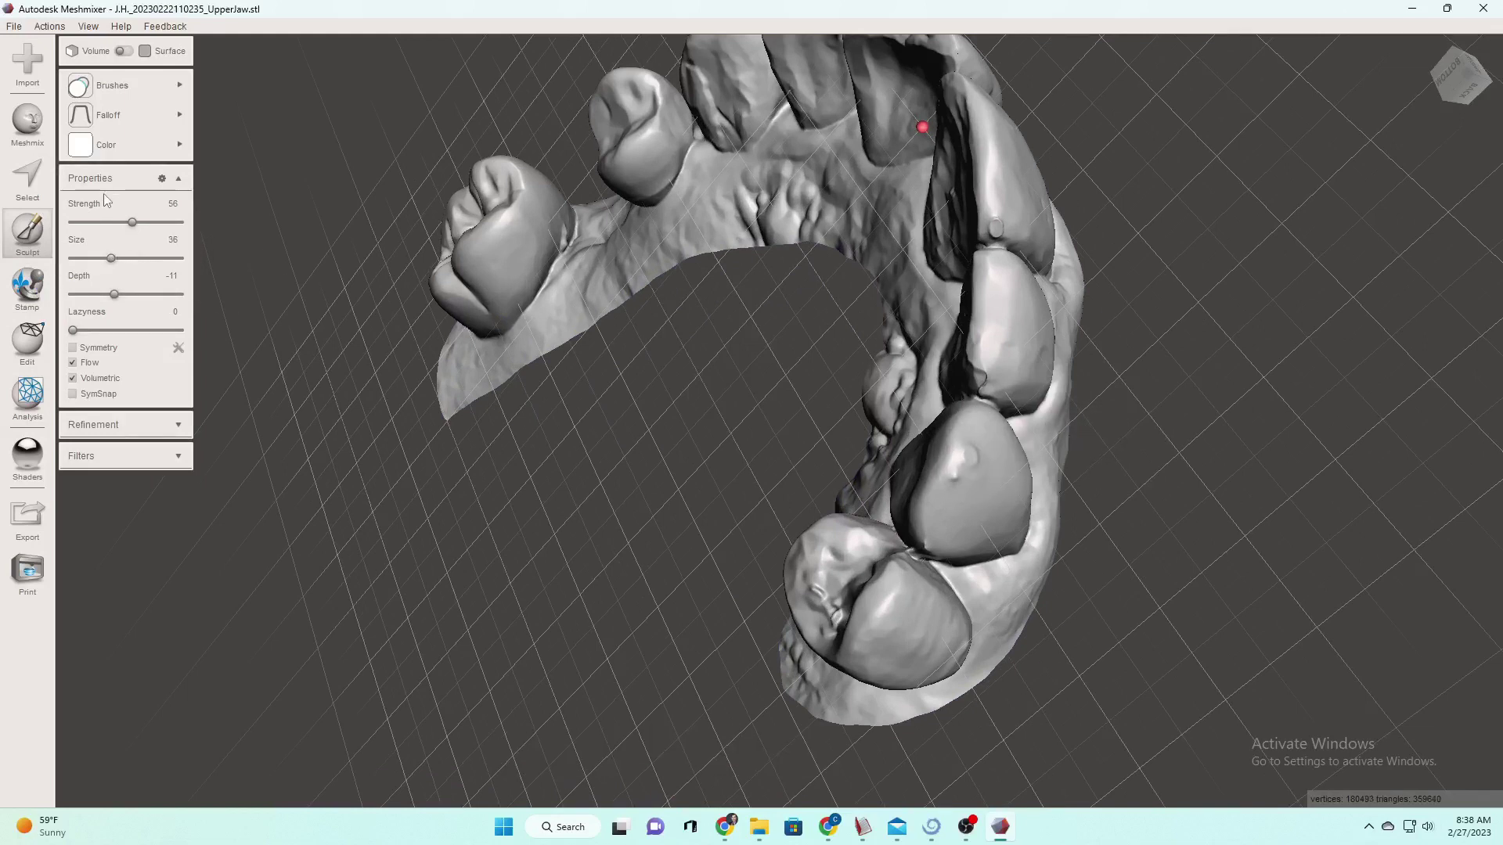
mouse_move(135, 111)
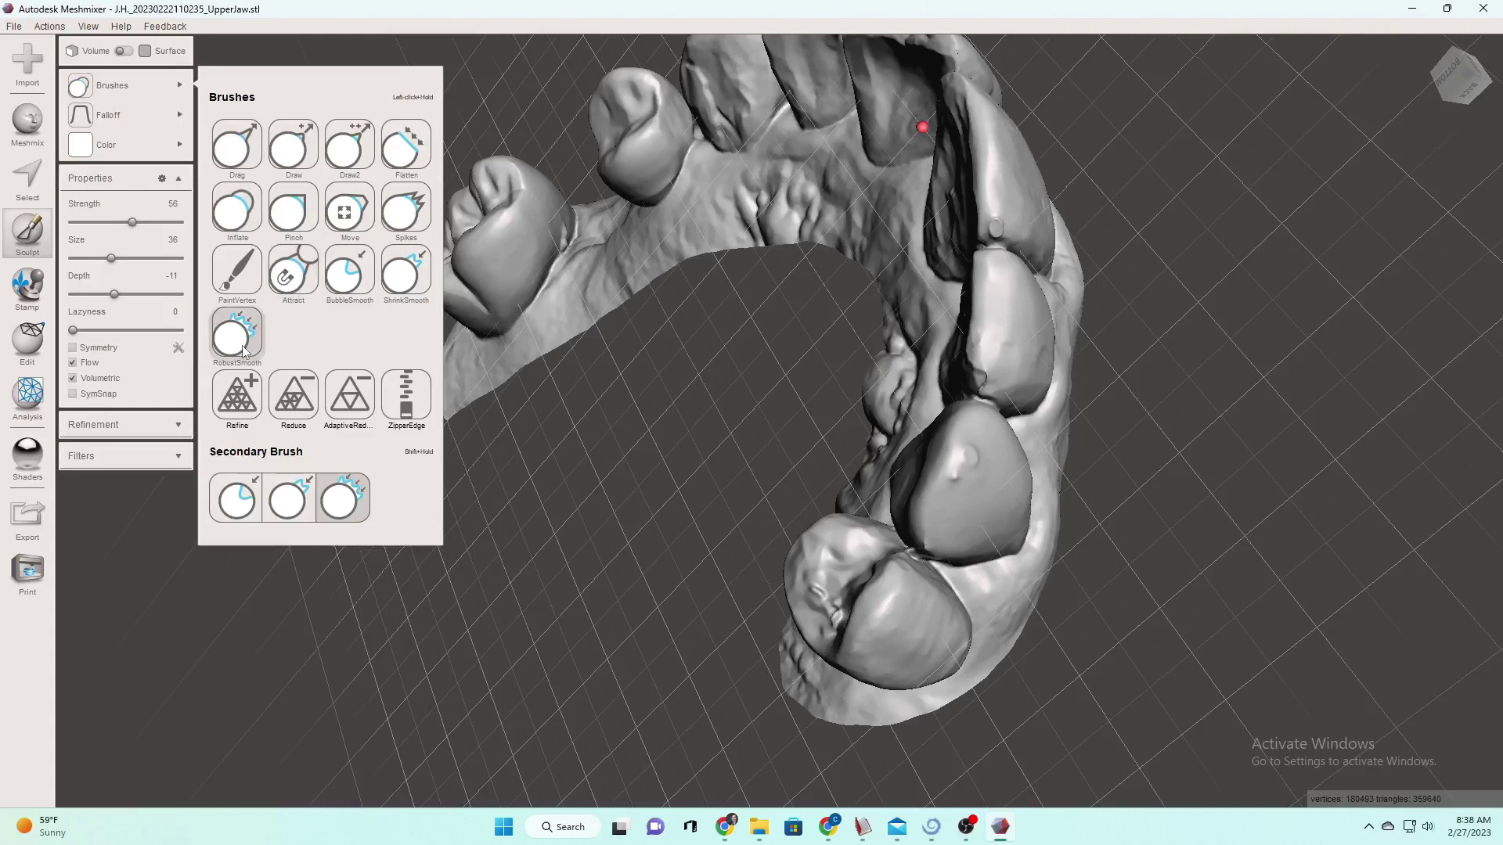
click(237, 207)
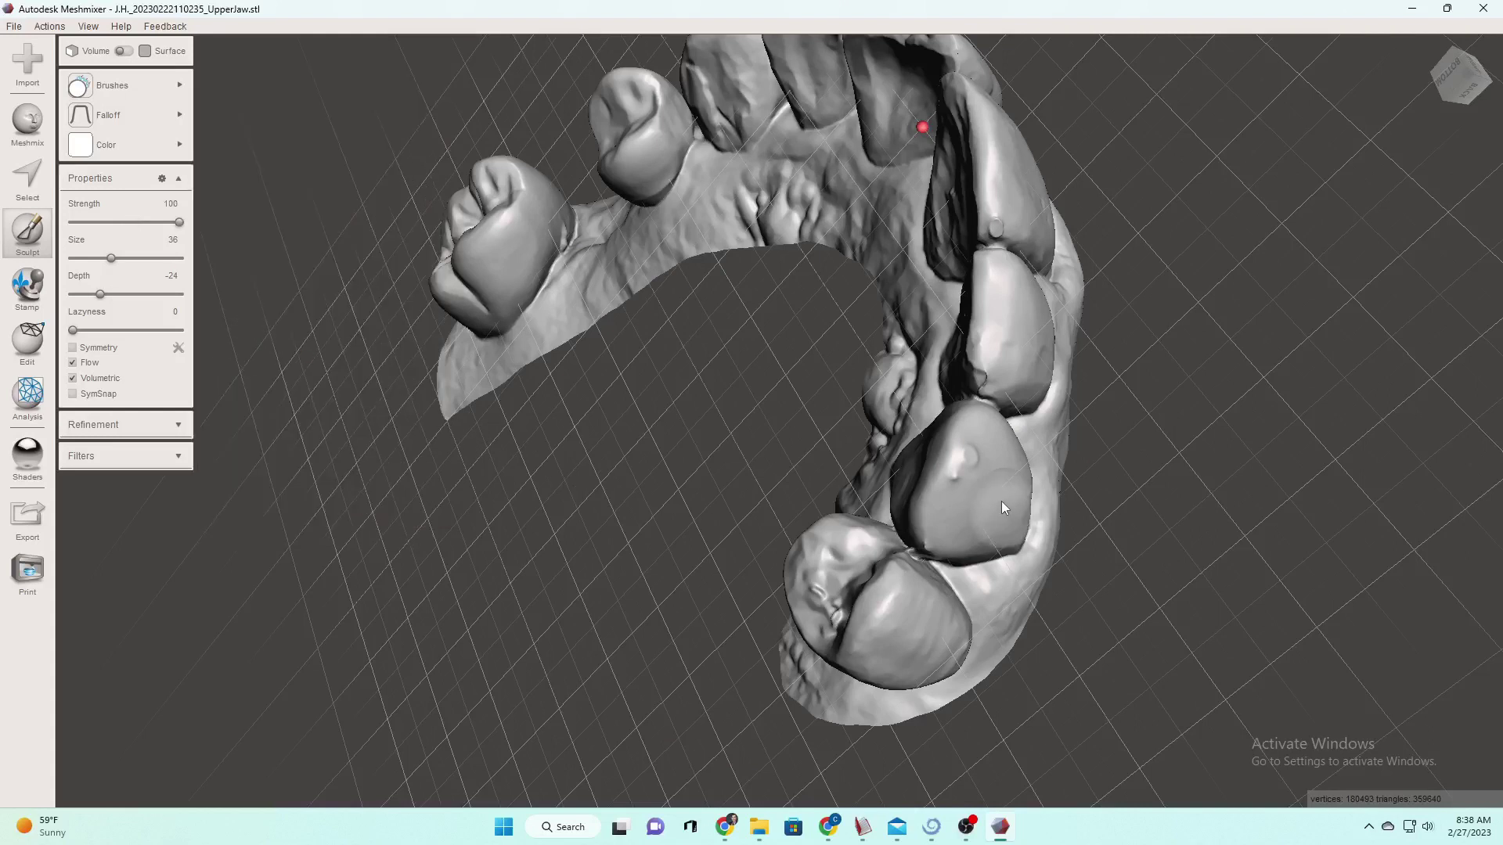
click(989, 364)
click(999, 223)
Reduce the sculpt brush size to 14 and show the brush library.
right_drag(1186, 281, 1228, 349)
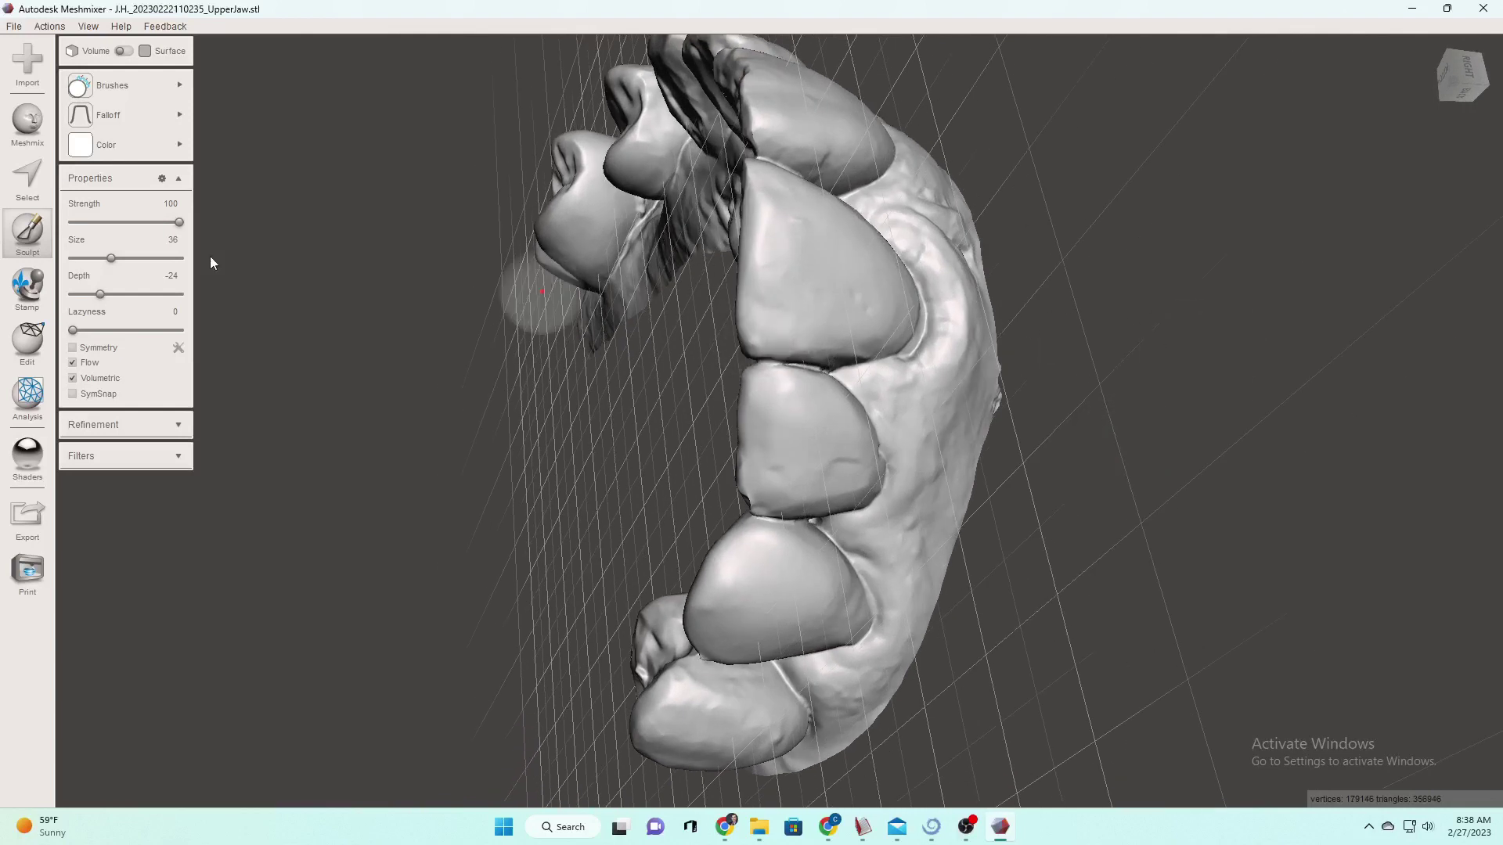
click(87, 258)
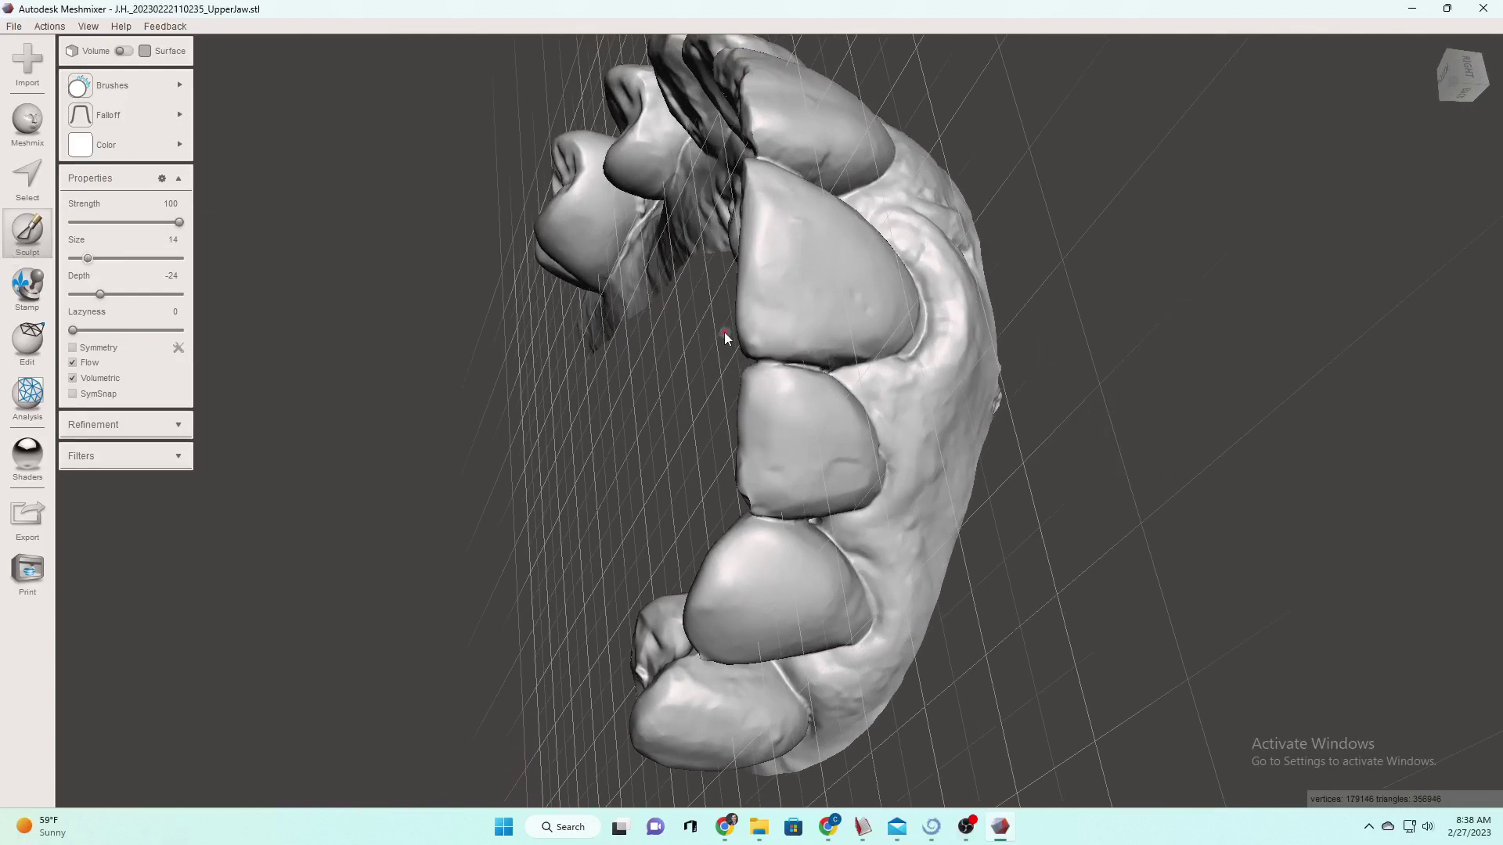
right_drag(609, 432, 588, 635)
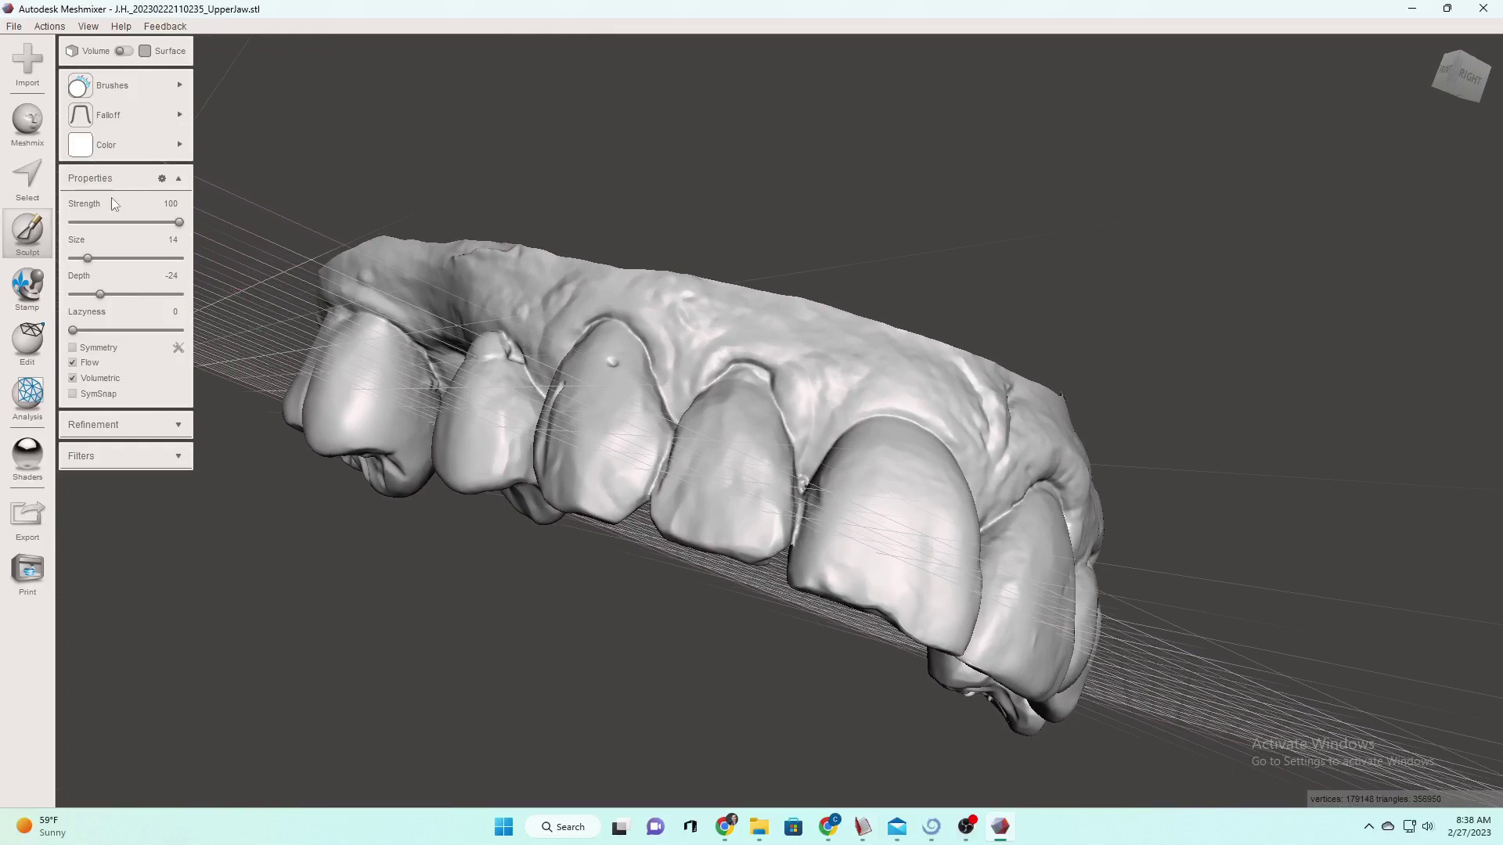
click(86, 144)
click(160, 86)
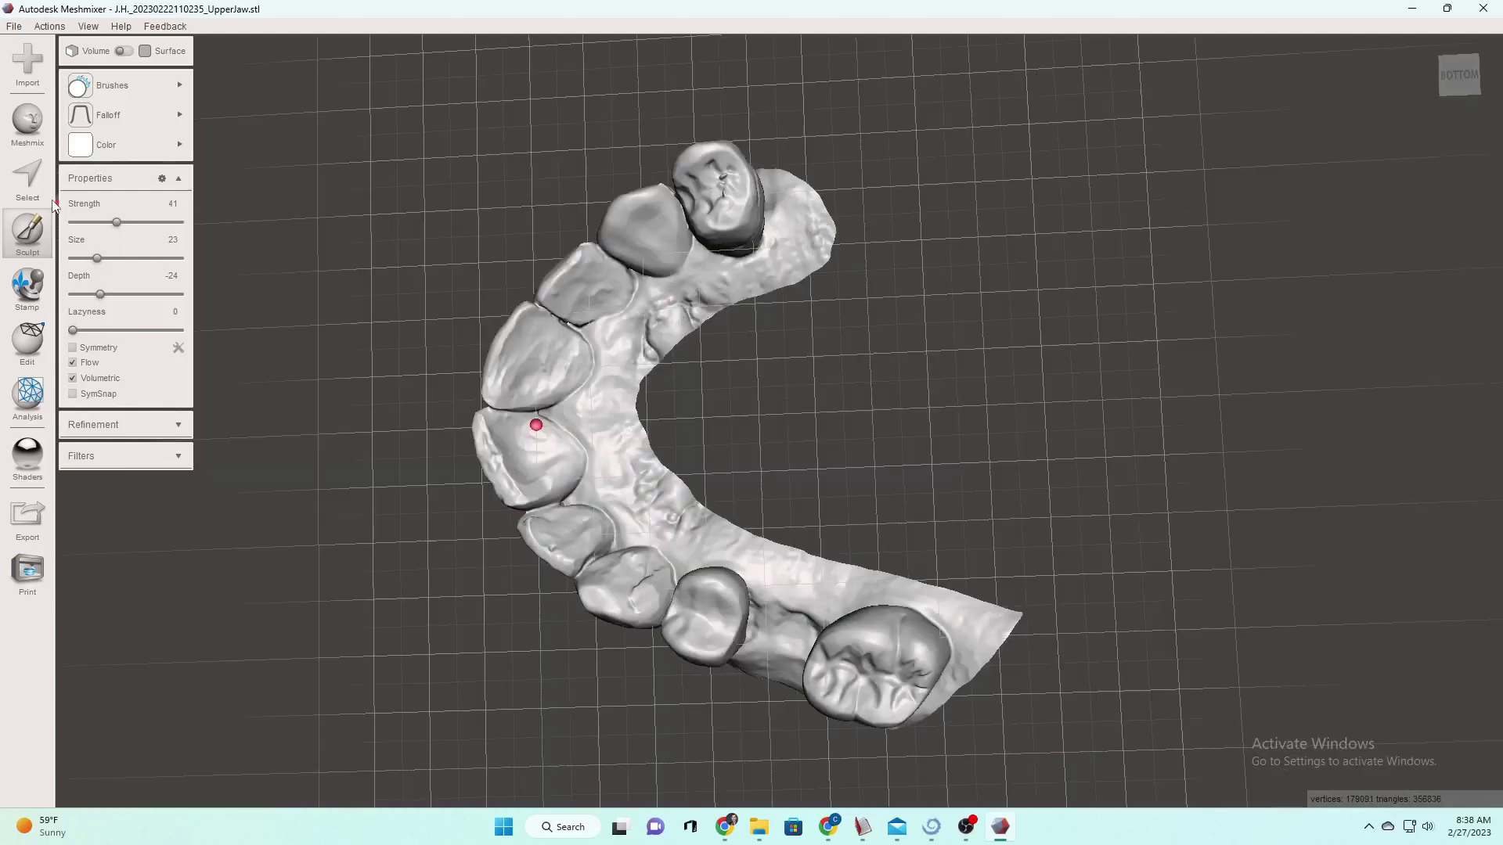
Select the whole jaw and extrude it along the Y axis with a flat end.
click(27, 179)
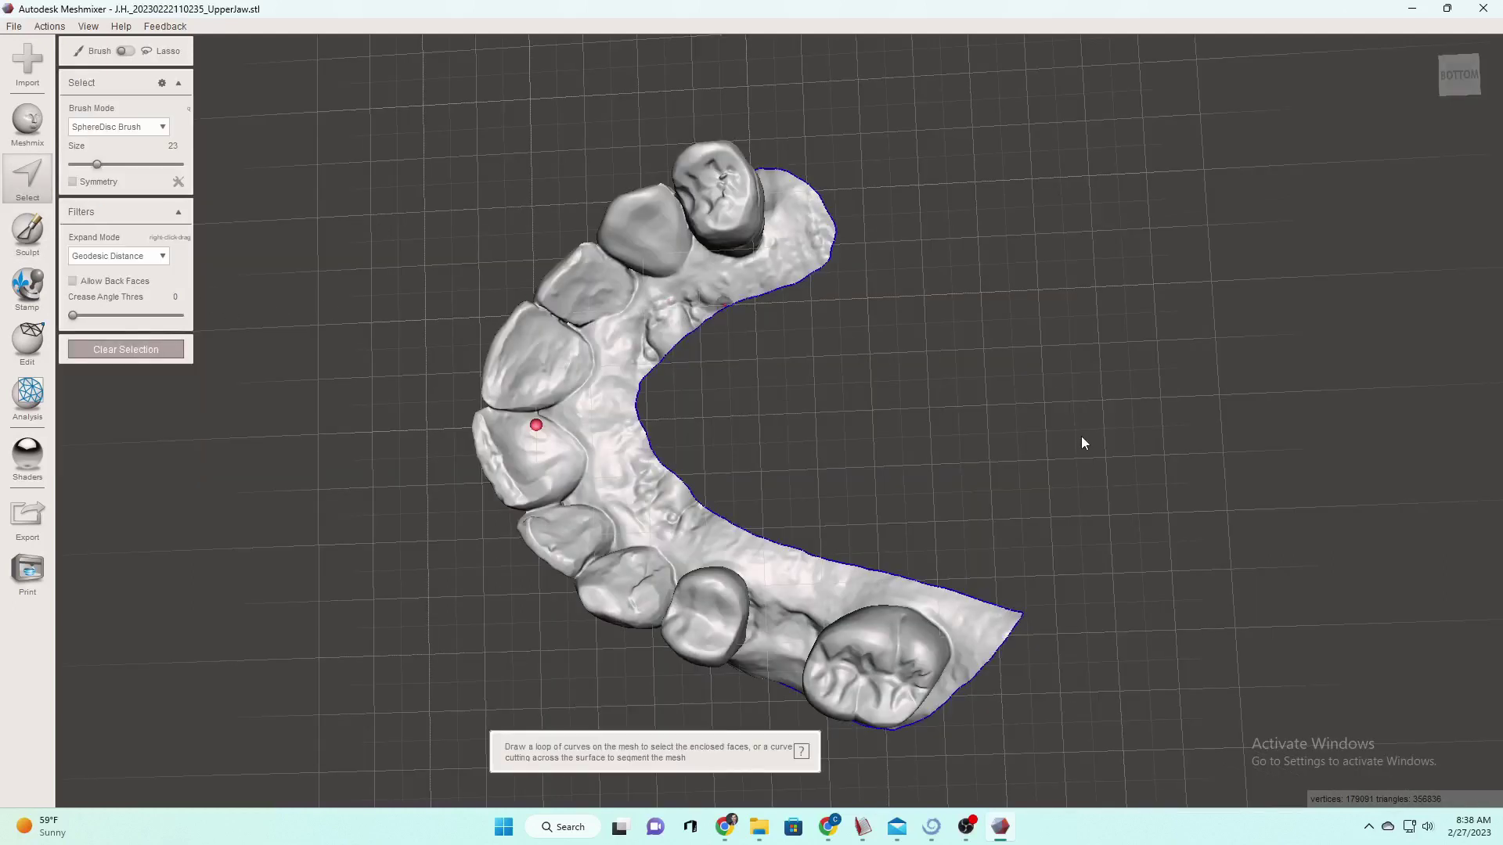
key(ctrl+a)
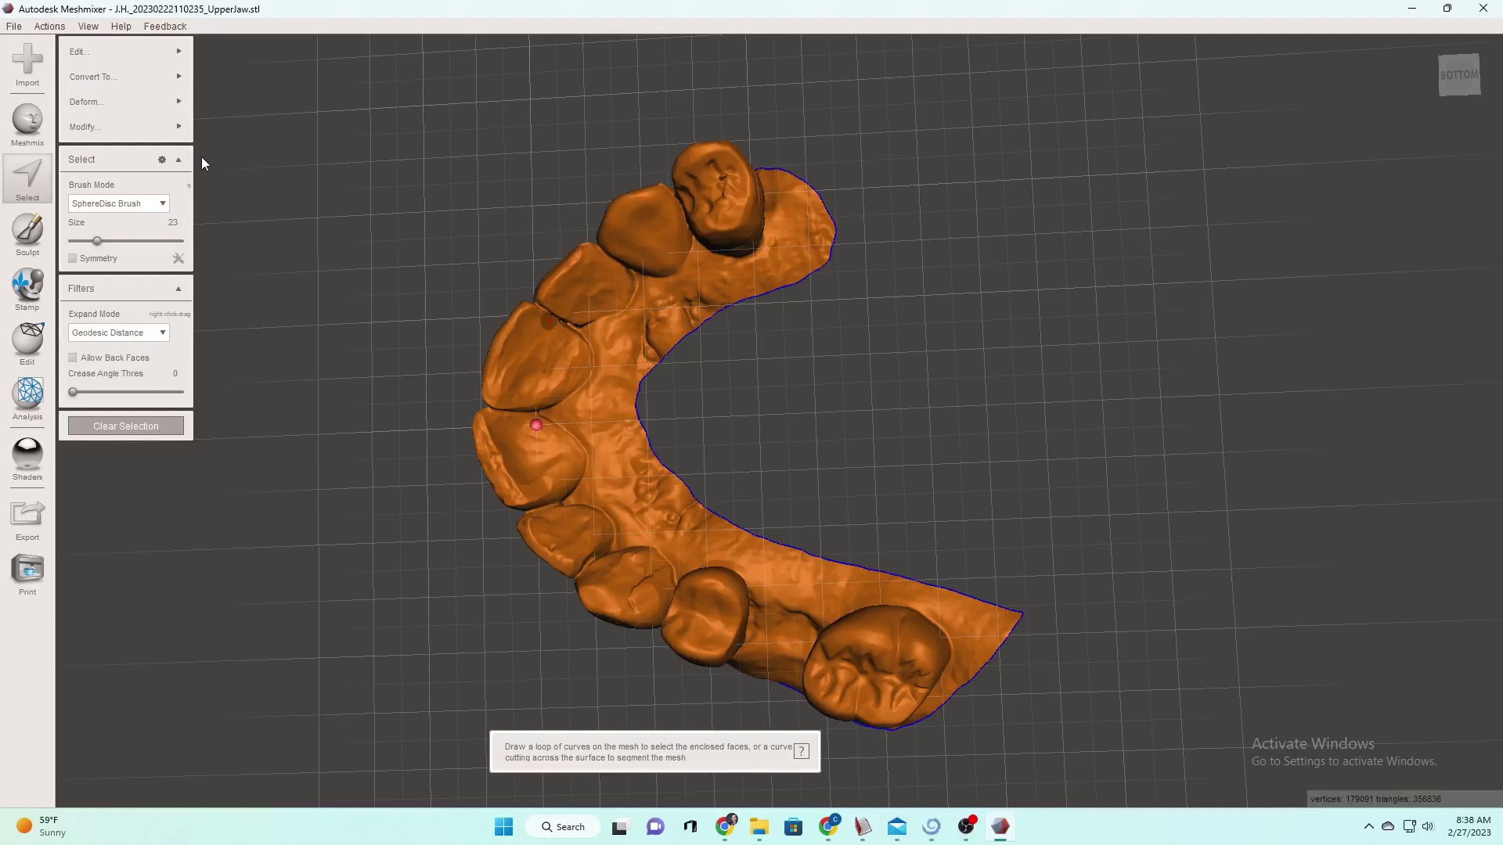
mouse_move(153, 50)
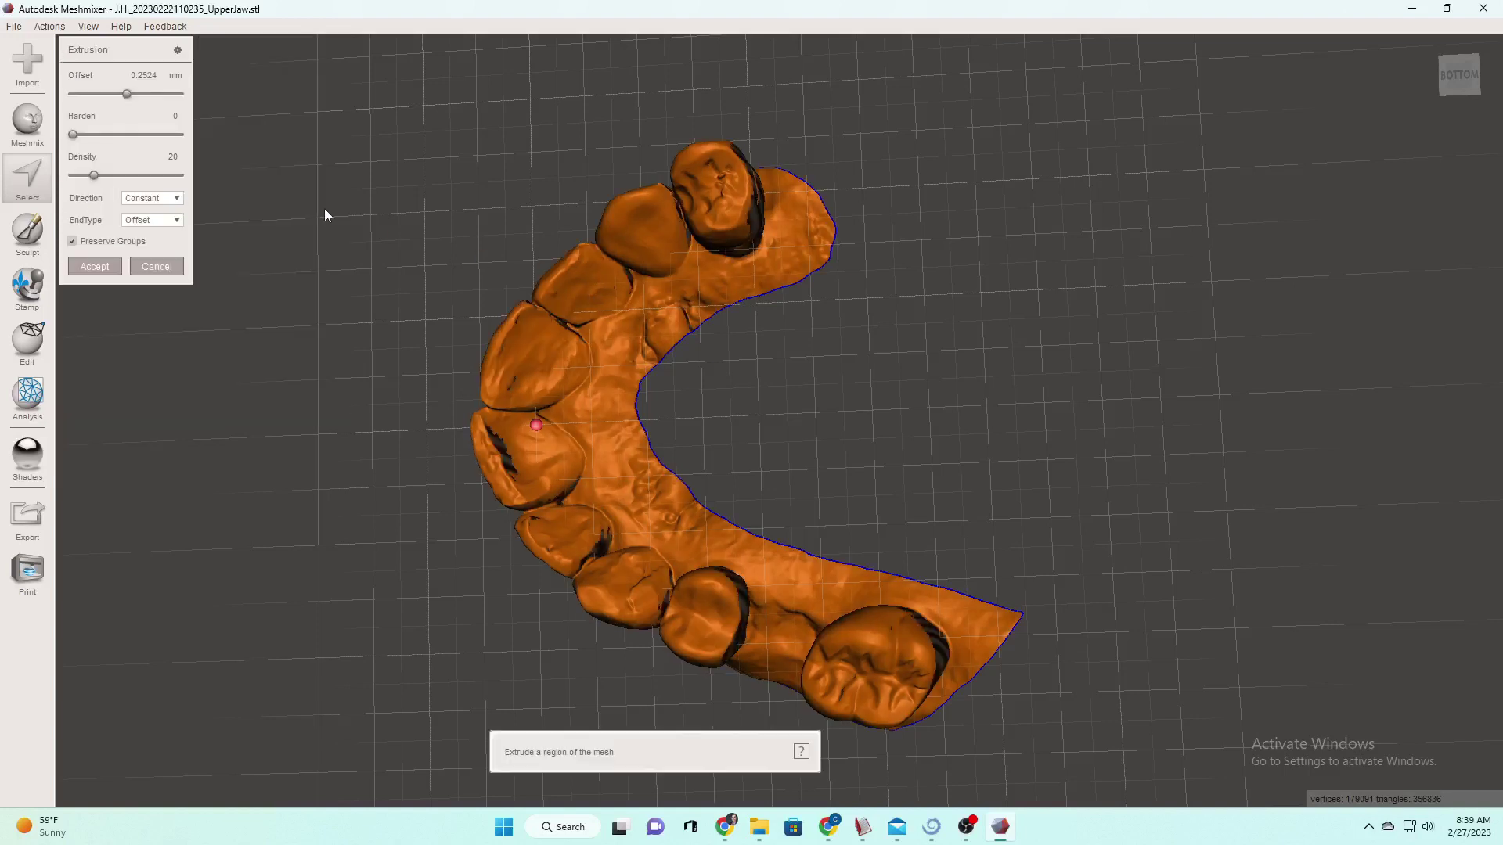
click(168, 201)
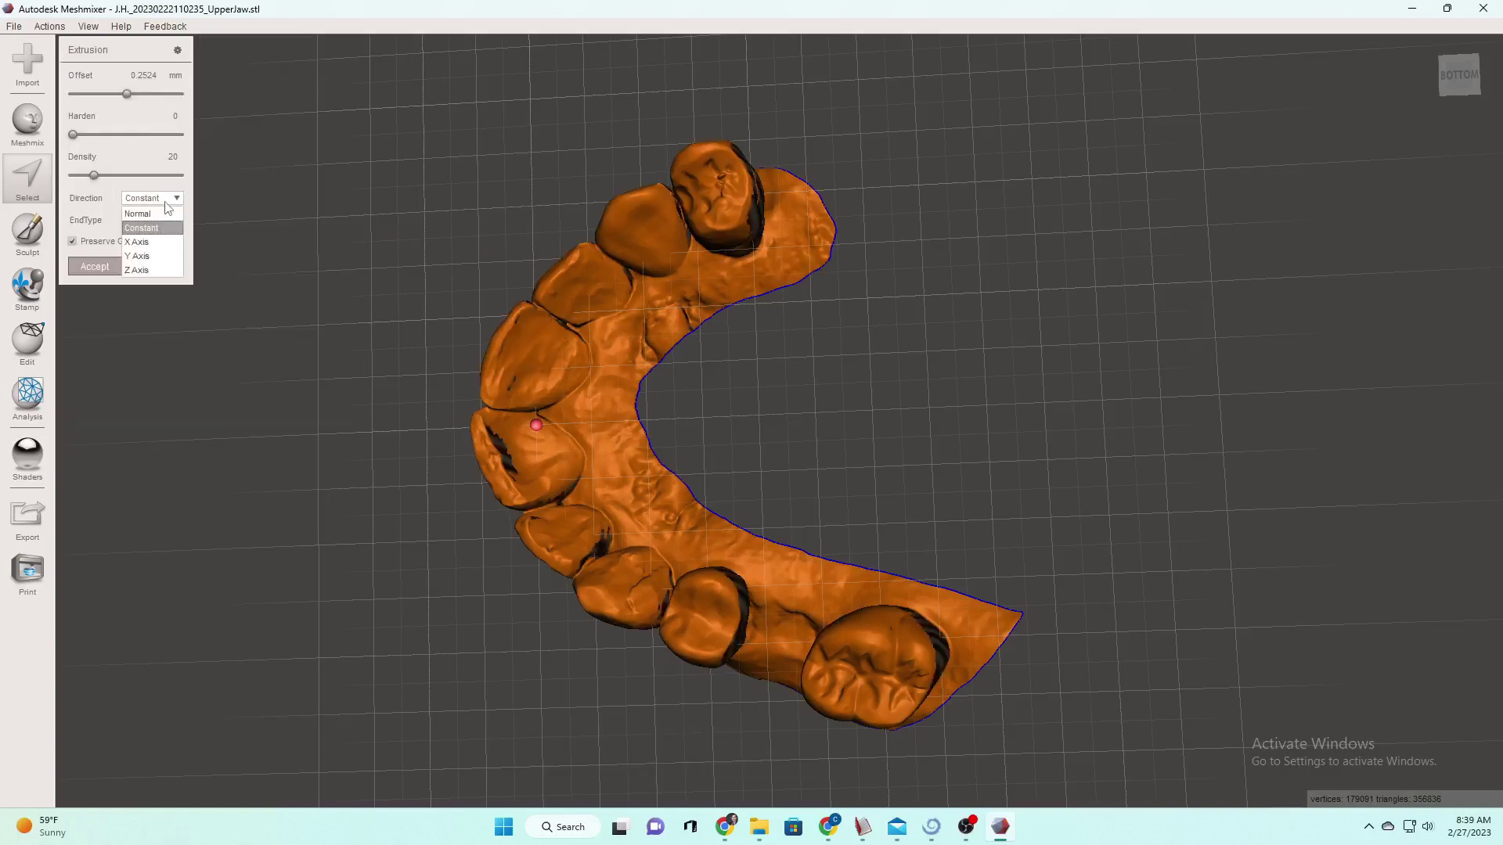
click(149, 256)
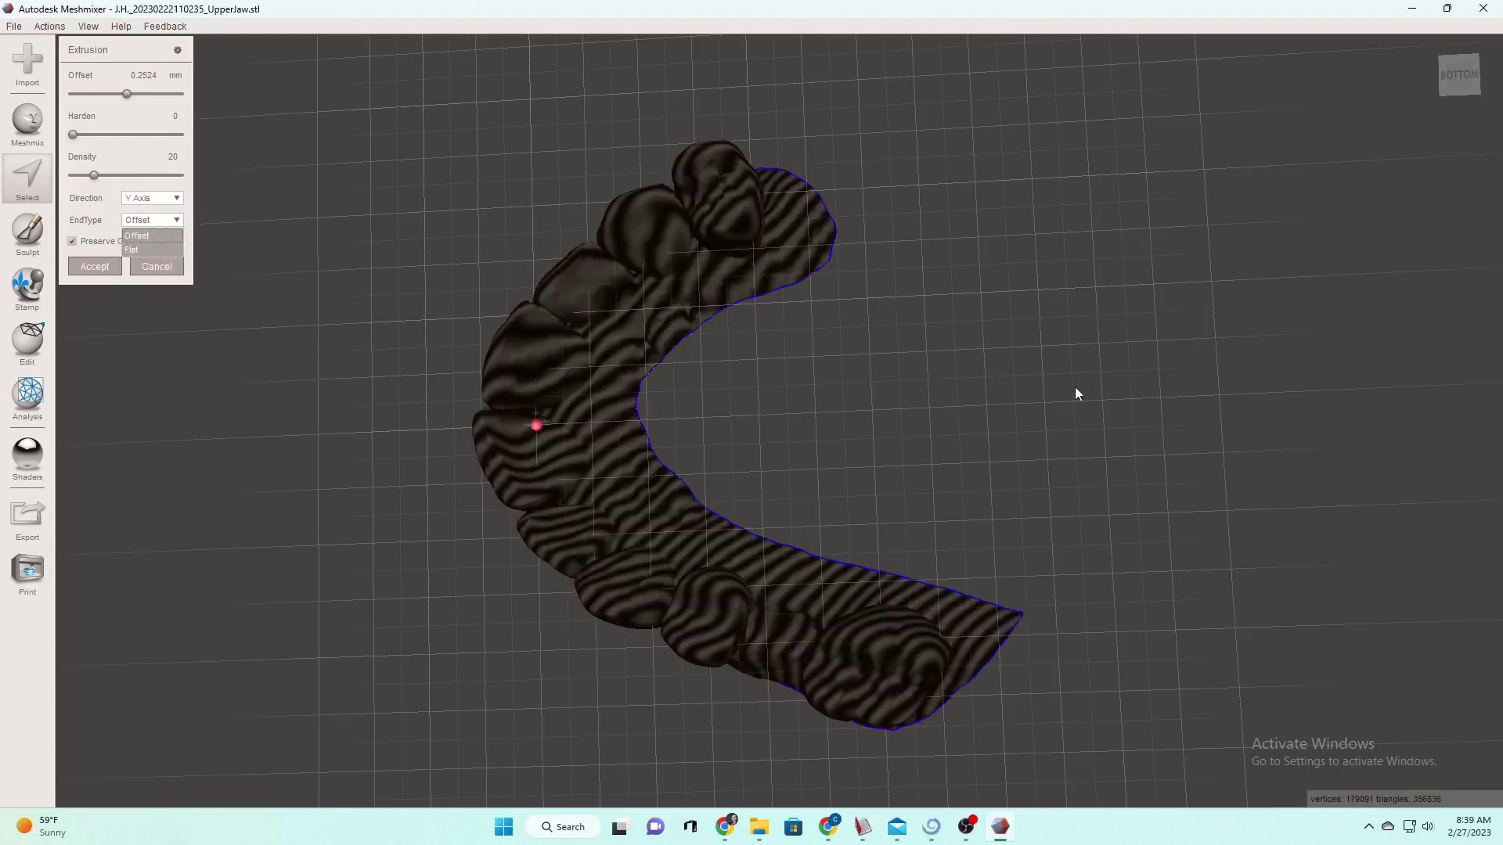
key(Down)
key(Return)
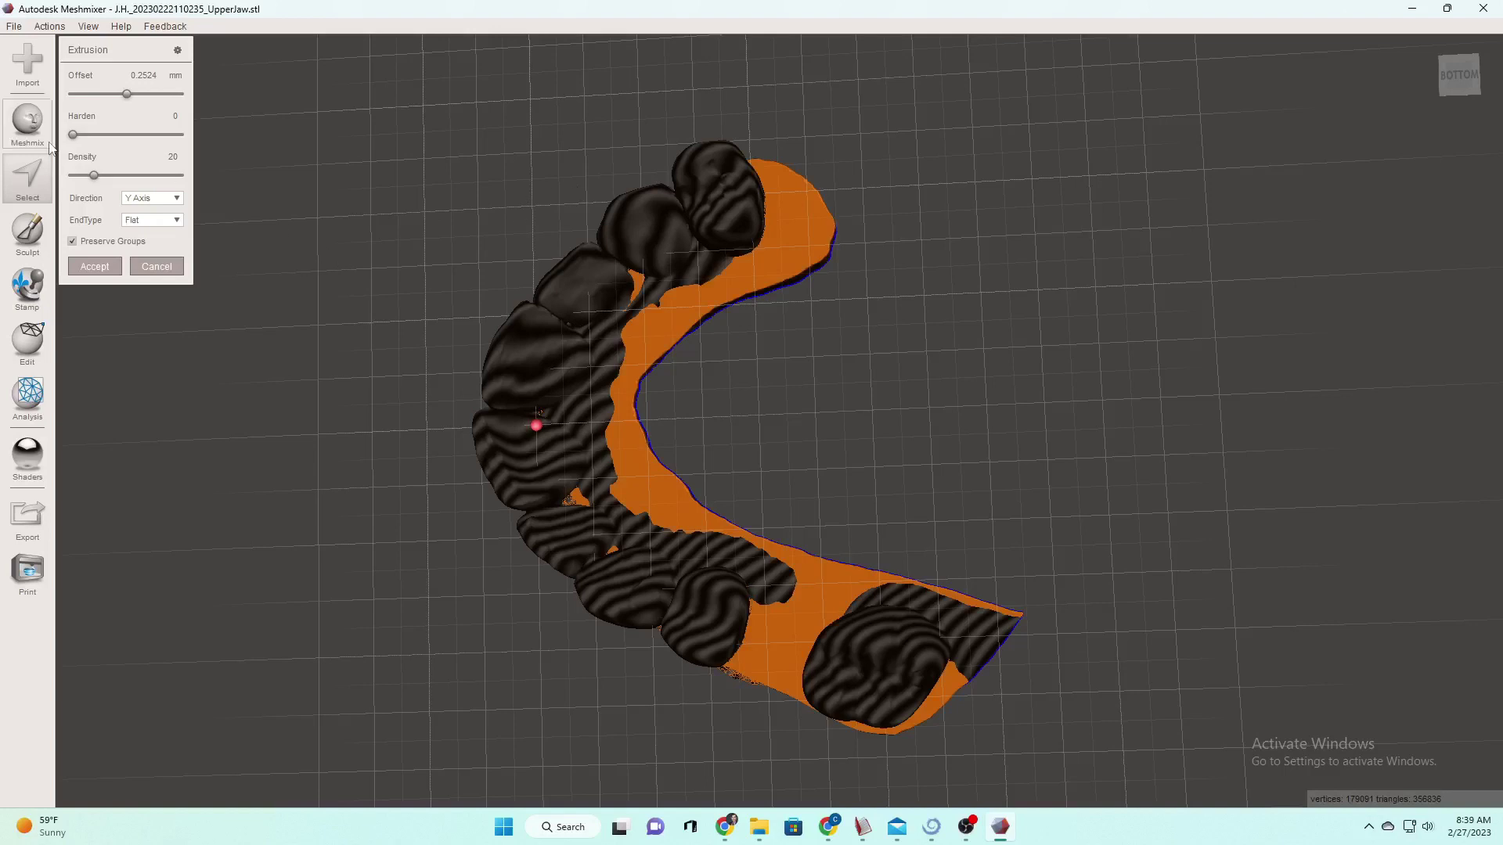
Set the extrusion offset to 13.888 mm and accept it.
right_drag(436, 159, 708, 329)
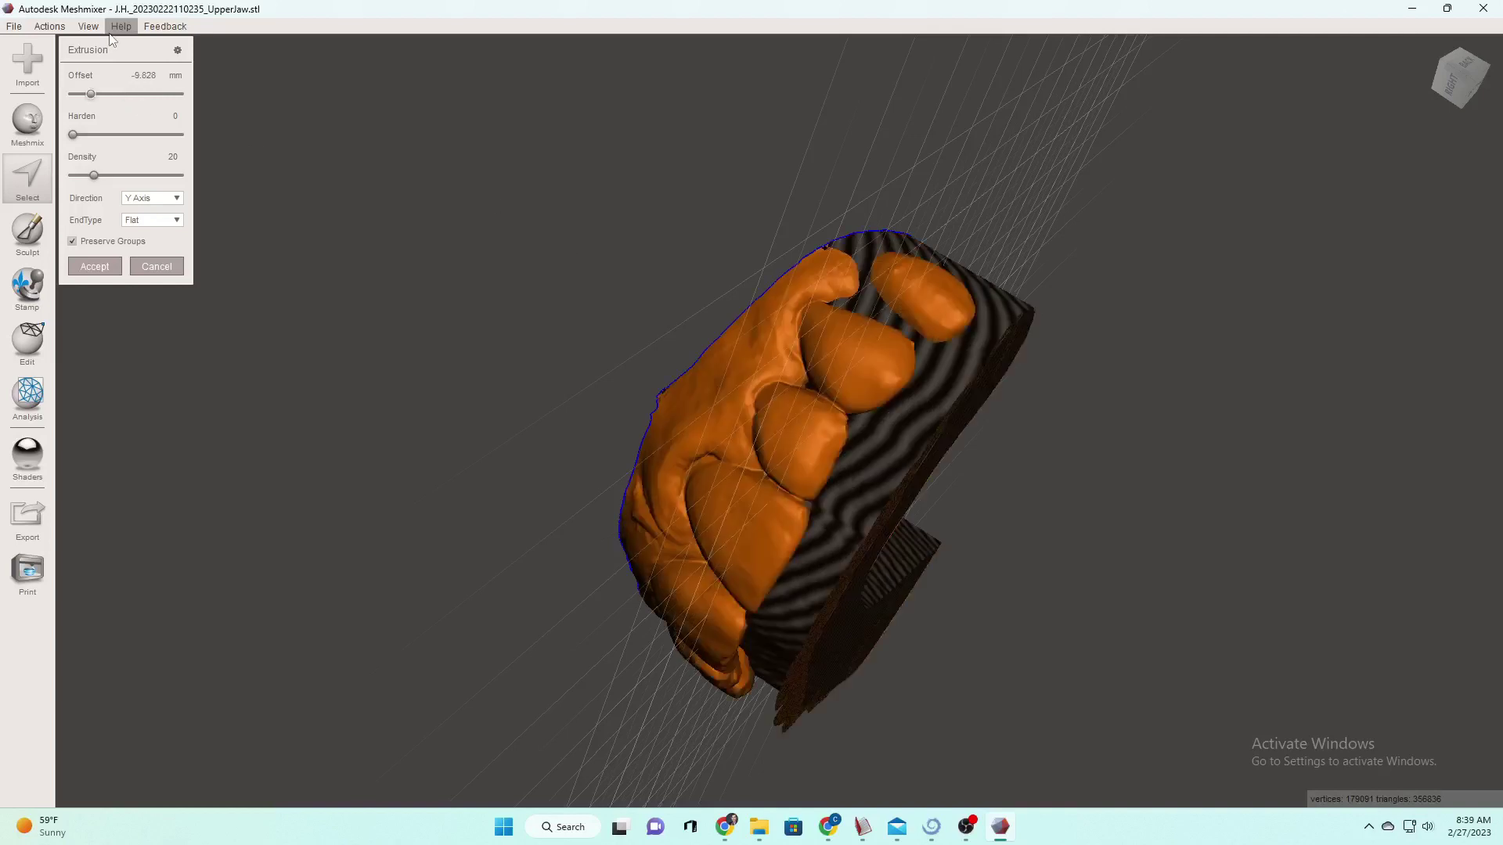
click(156, 93)
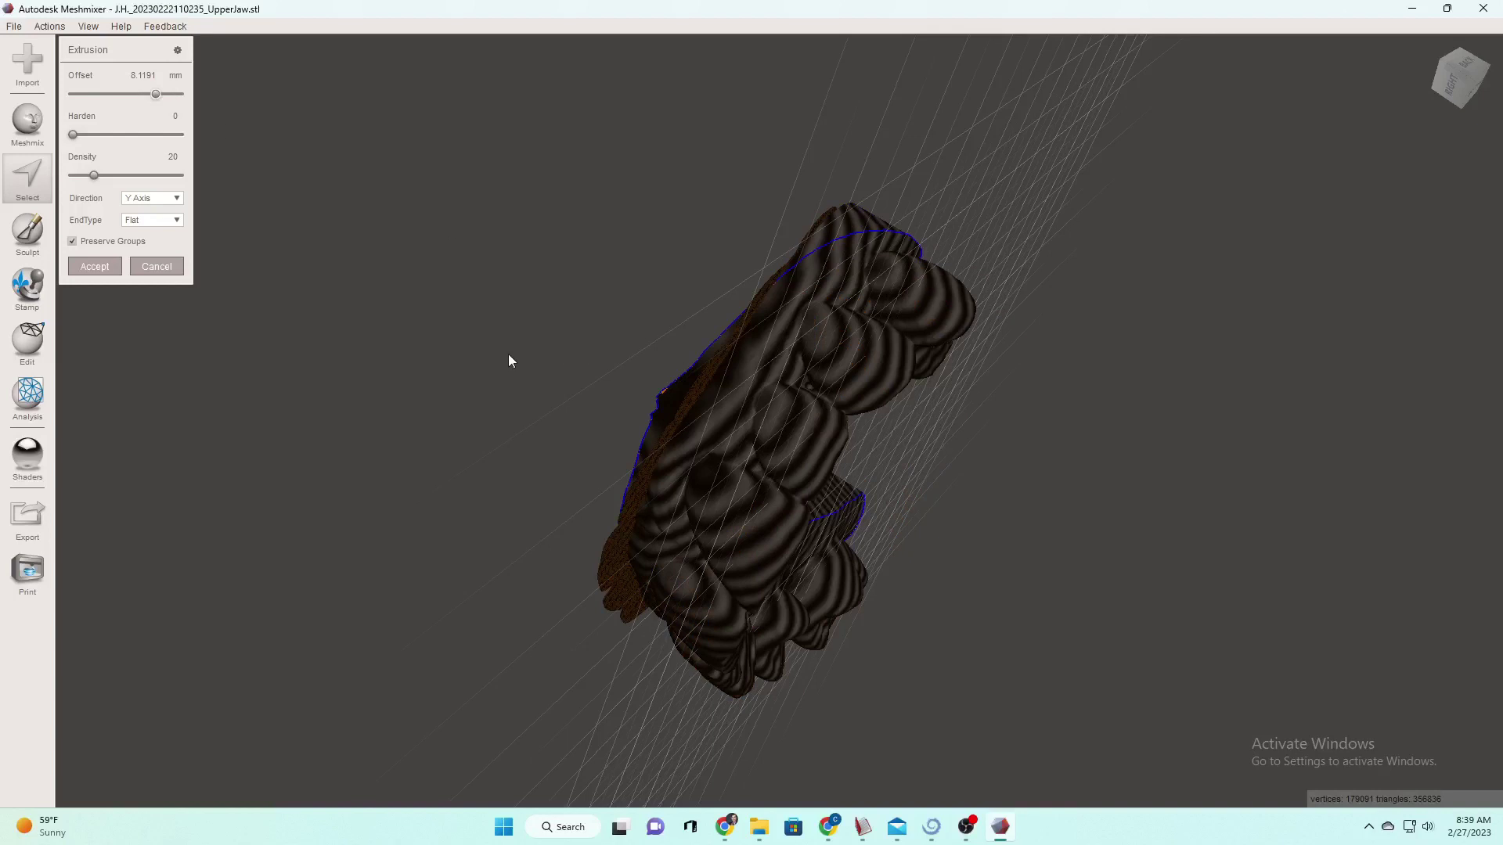
drag(580, 346, 1046, 335)
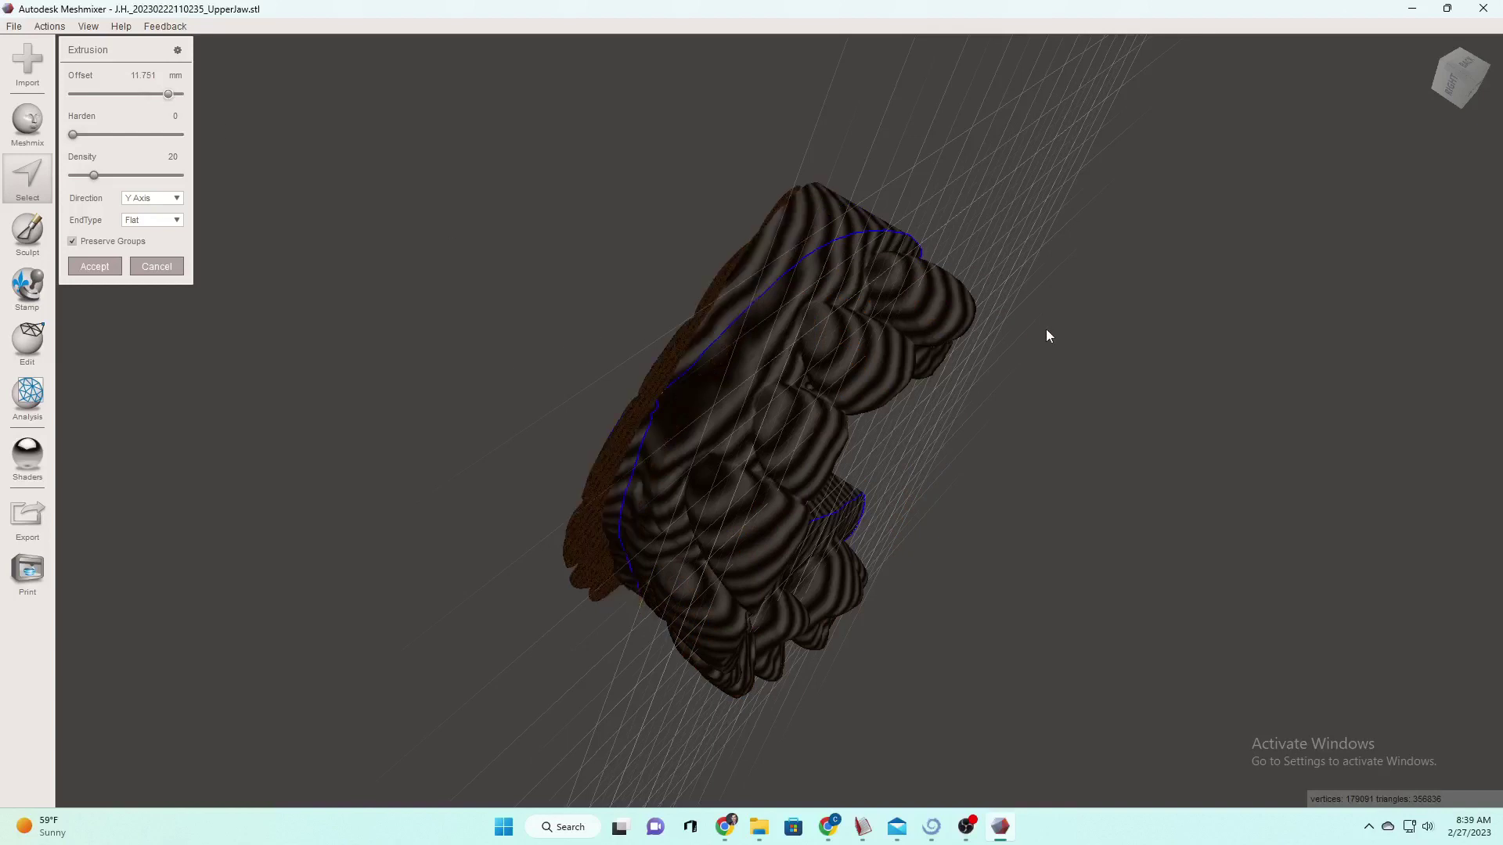
right_drag(621, 694, 787, 329)
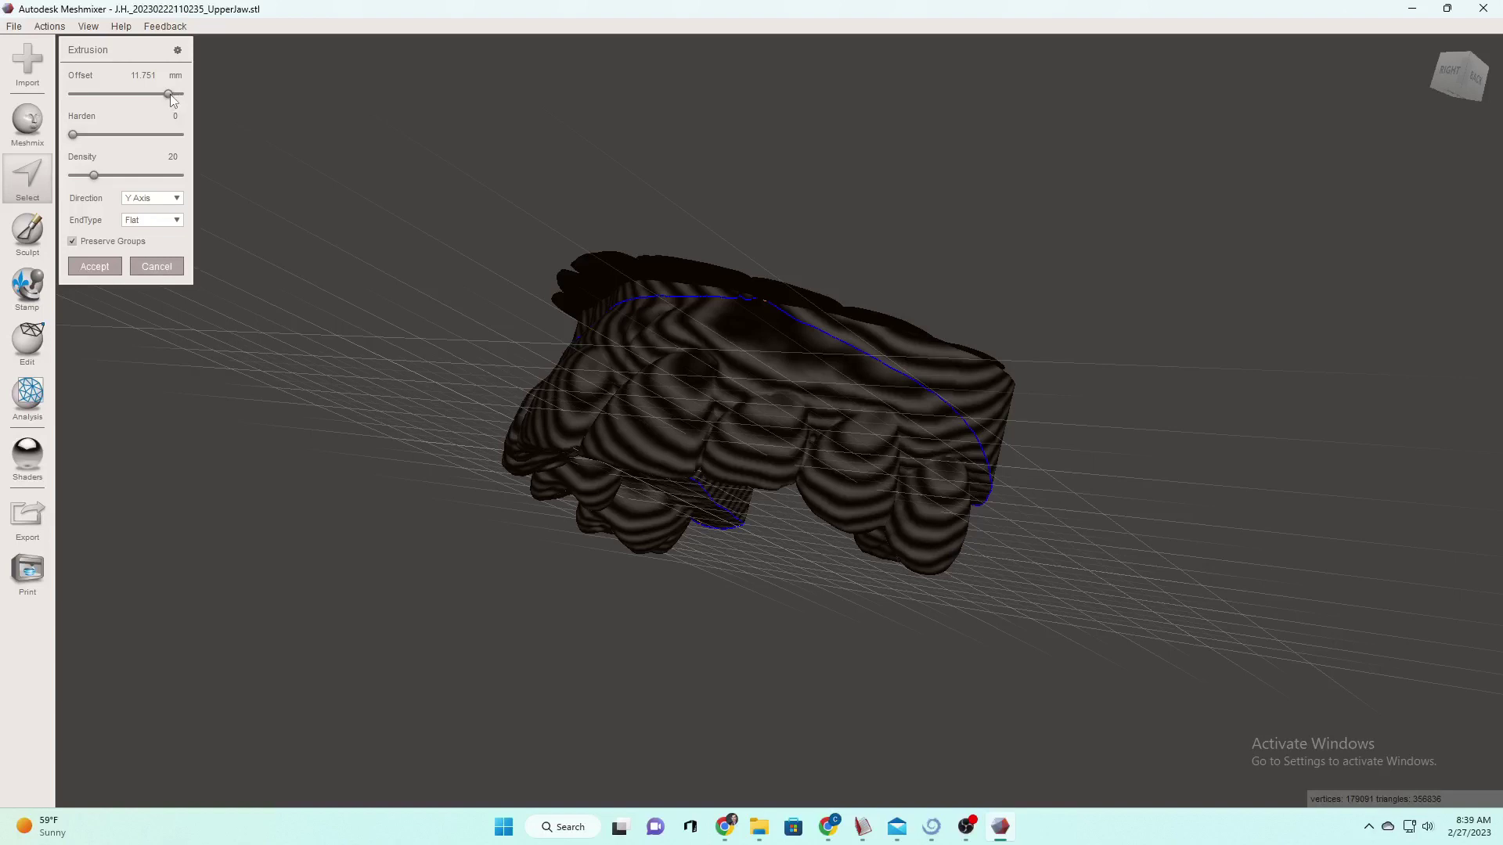
drag(177, 94, 175, 94)
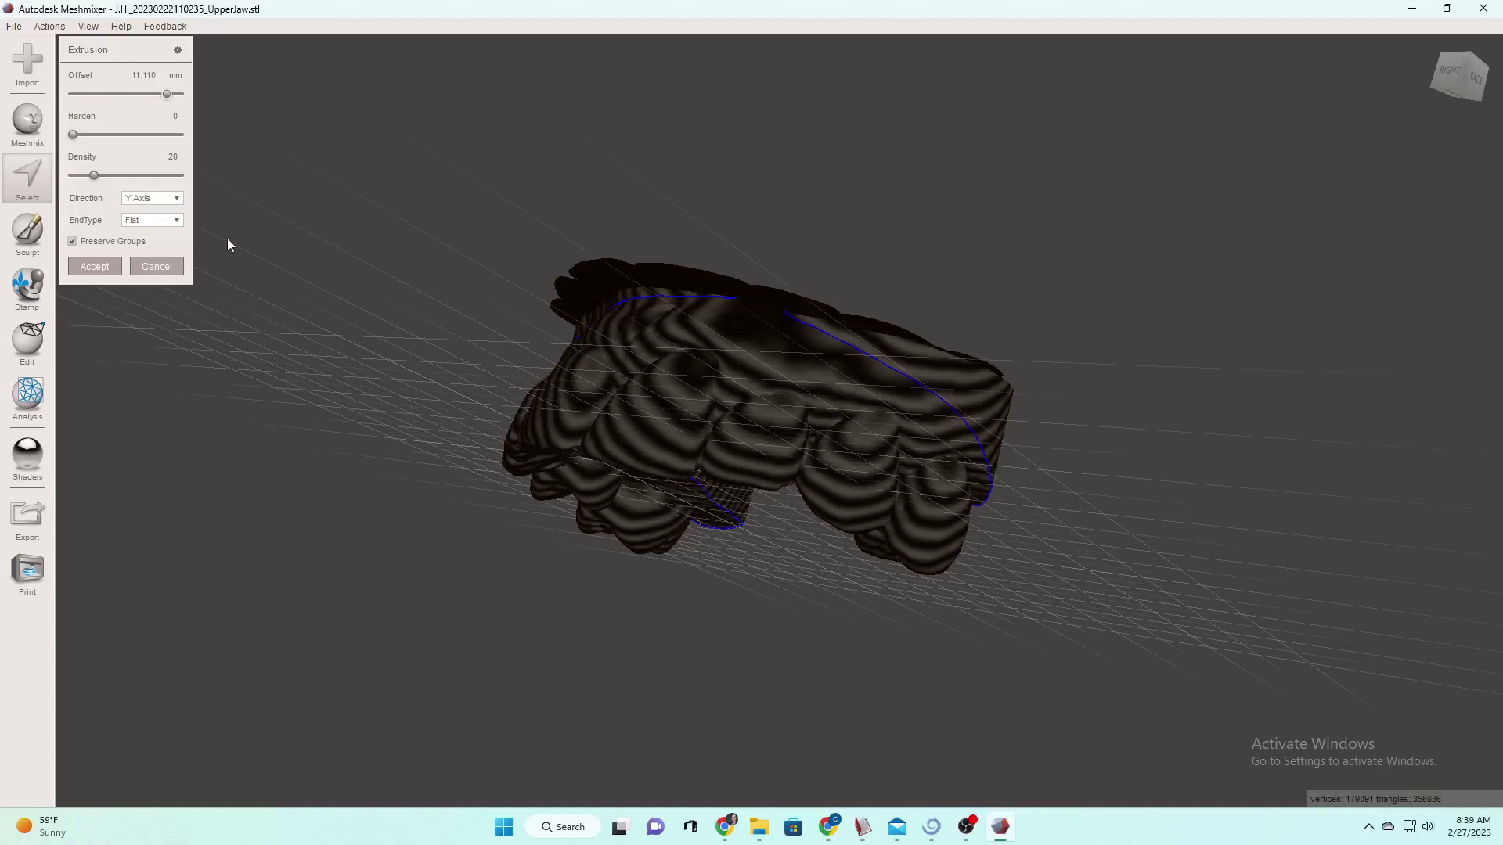
right_drag(636, 333, 680, 266)
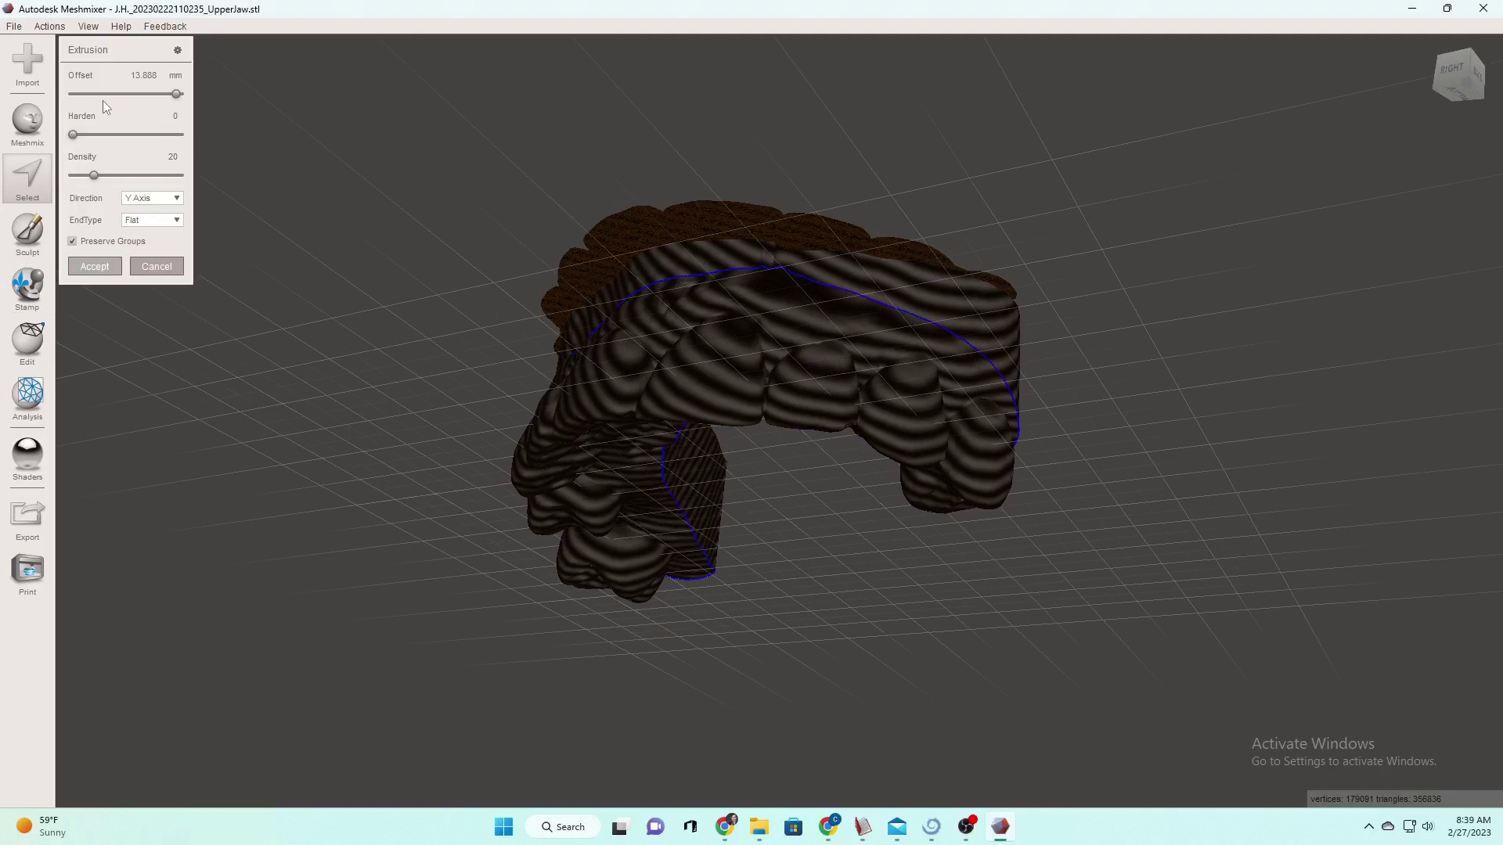
key(Return)
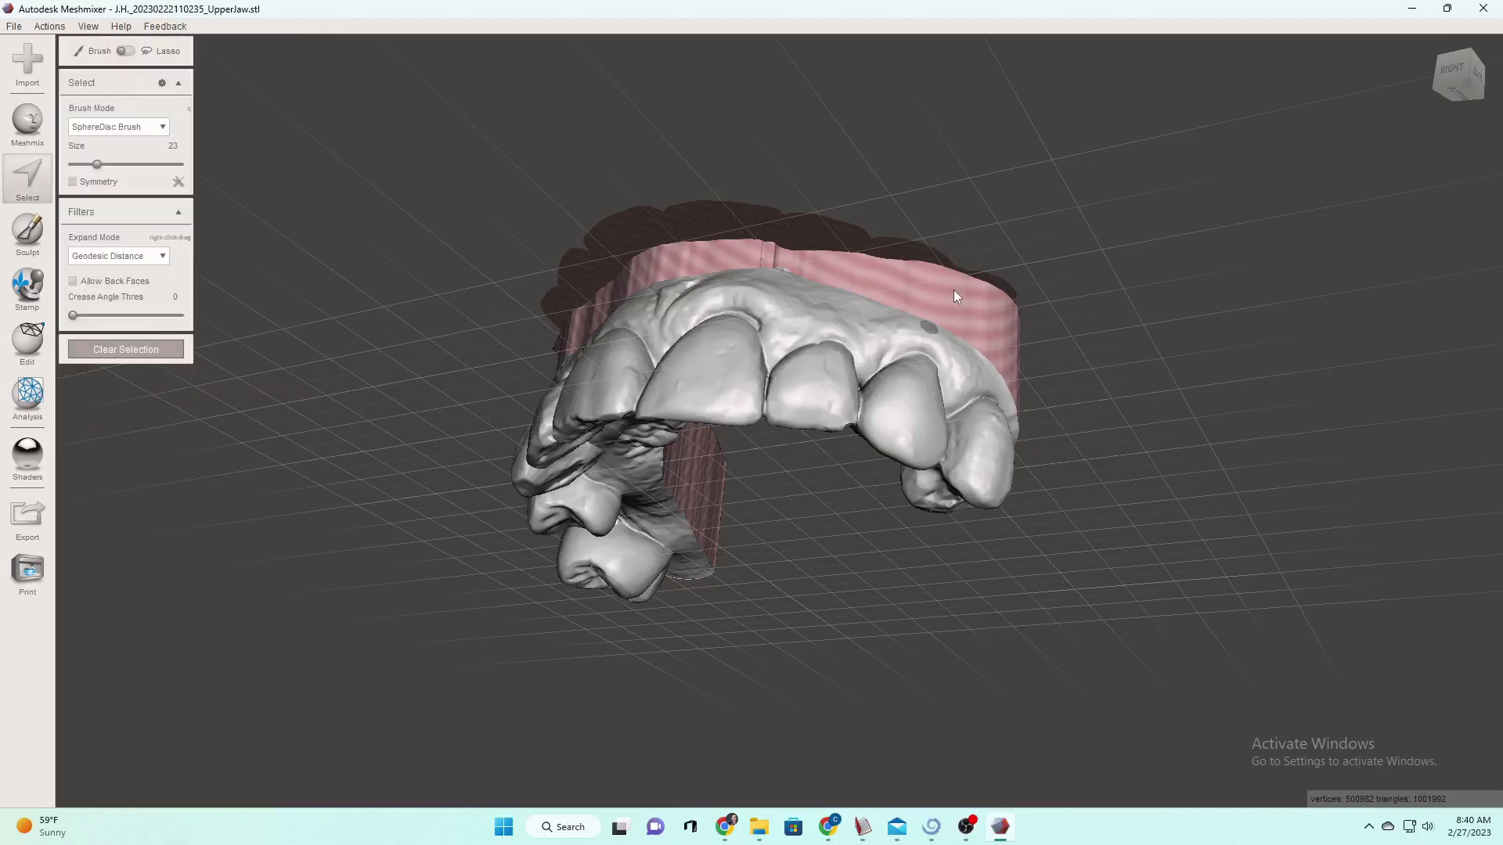
Flip the normals of the extruded base wall.
double_click(785, 215)
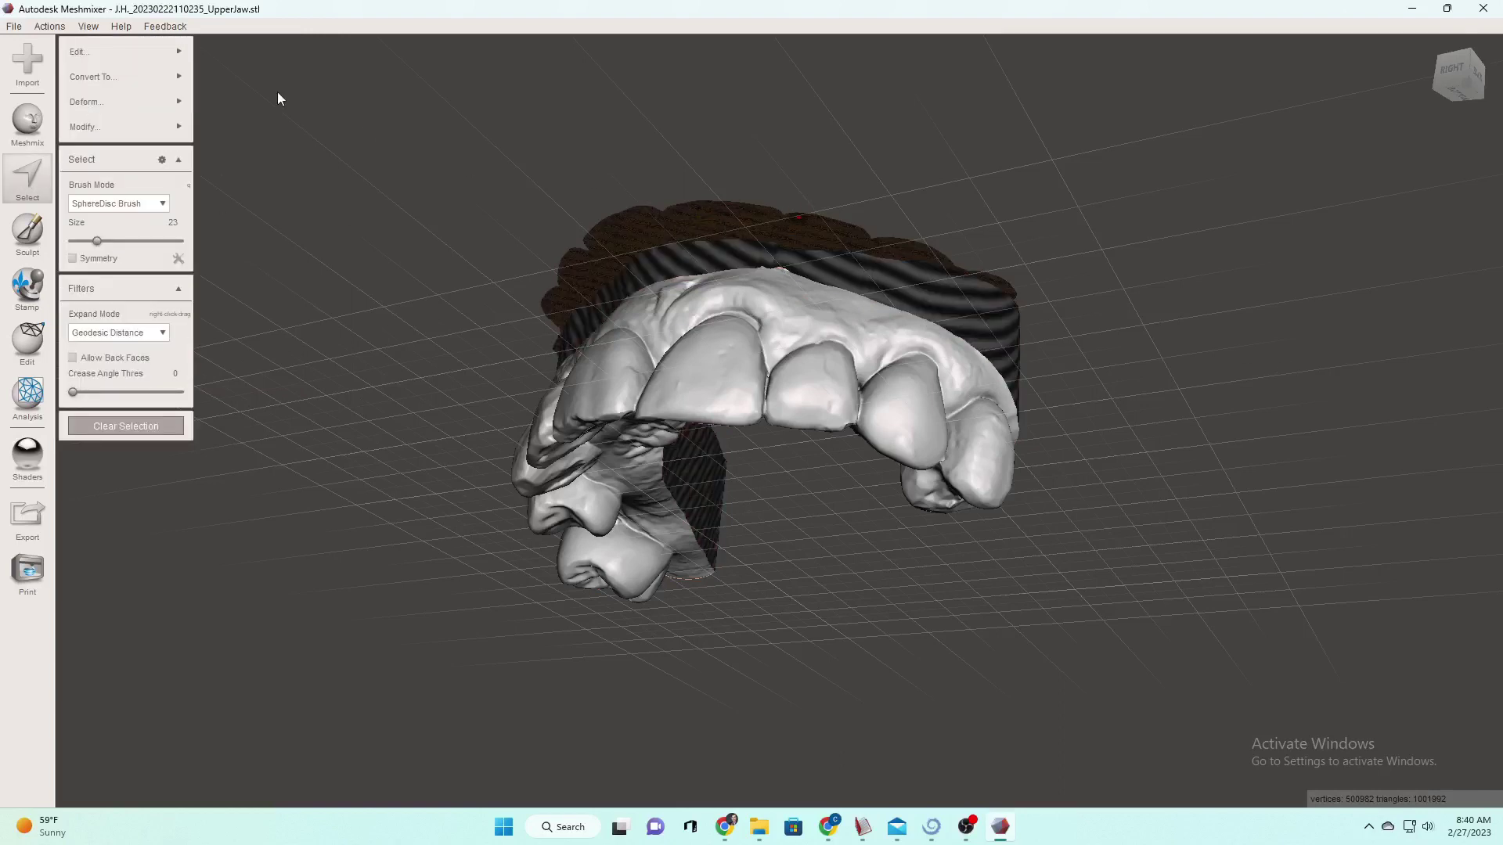
click(117, 50)
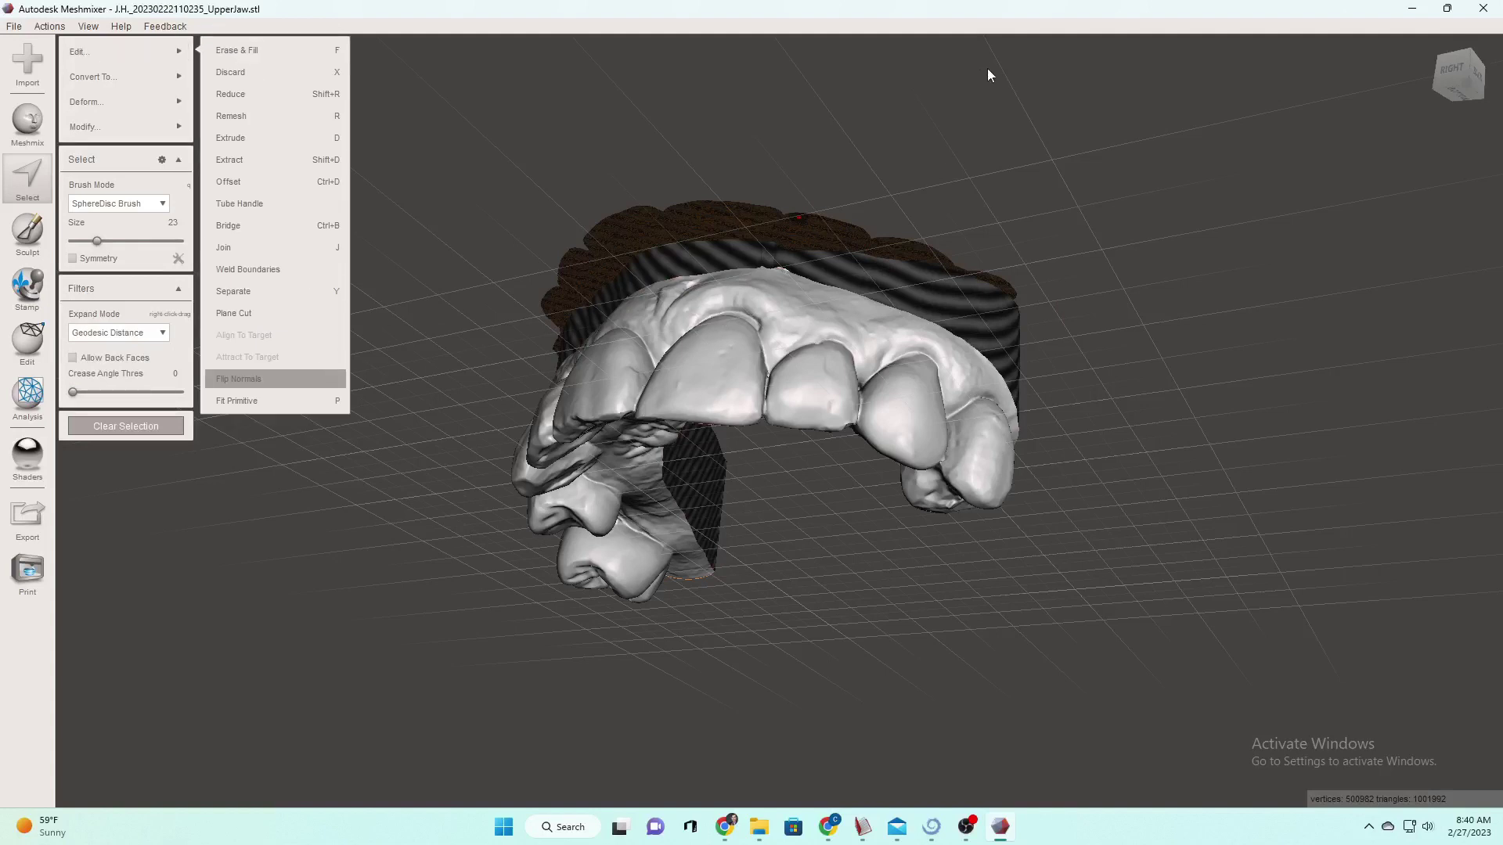
key(Escape)
Preview a Make Solid copy at solid accuracy 512 and mesh density 252.
right_drag(998, 87, 714, 175)
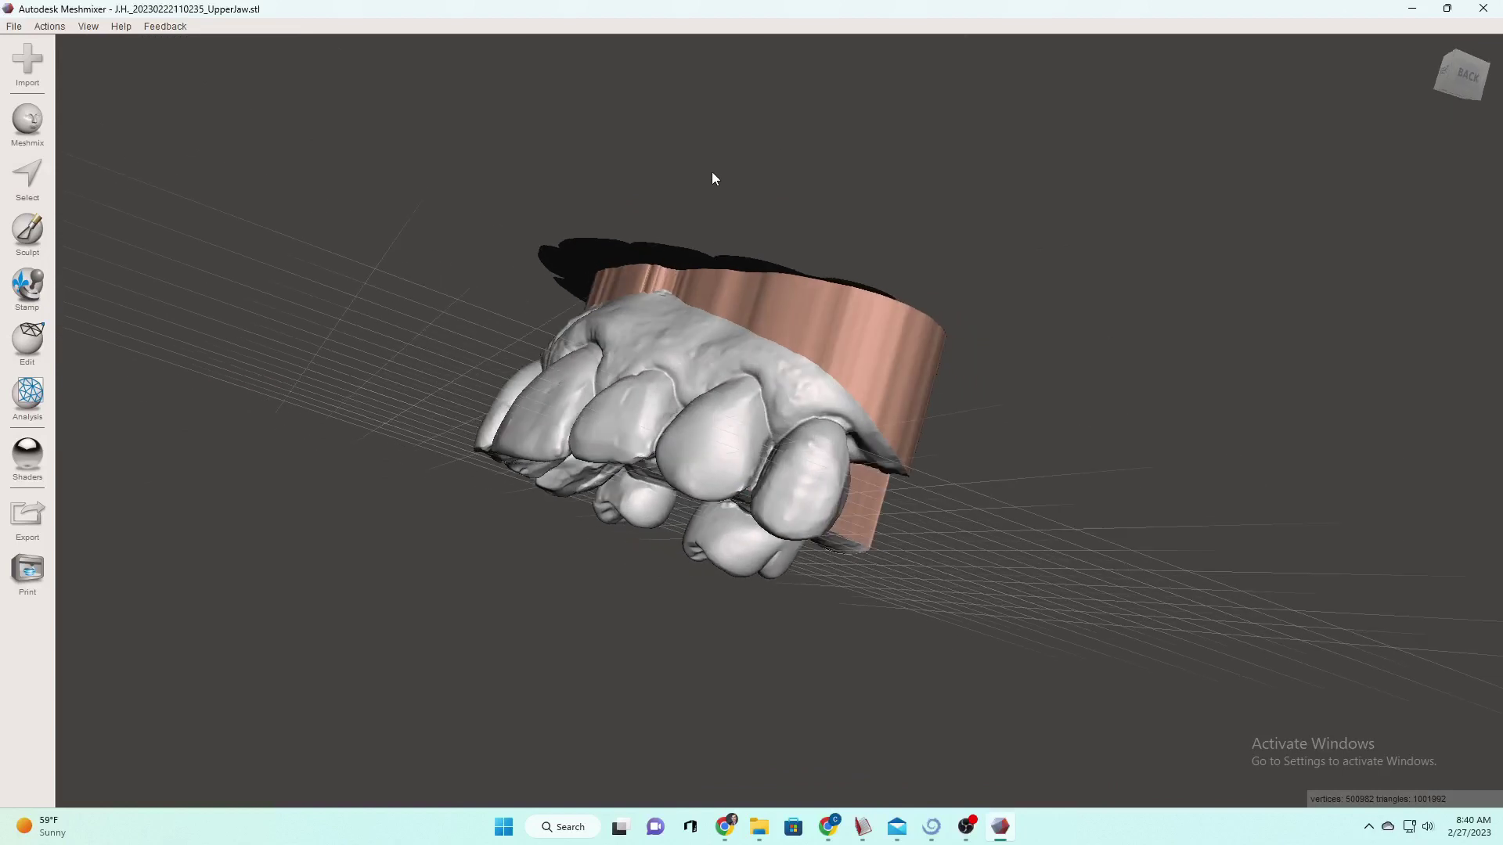
click(25, 331)
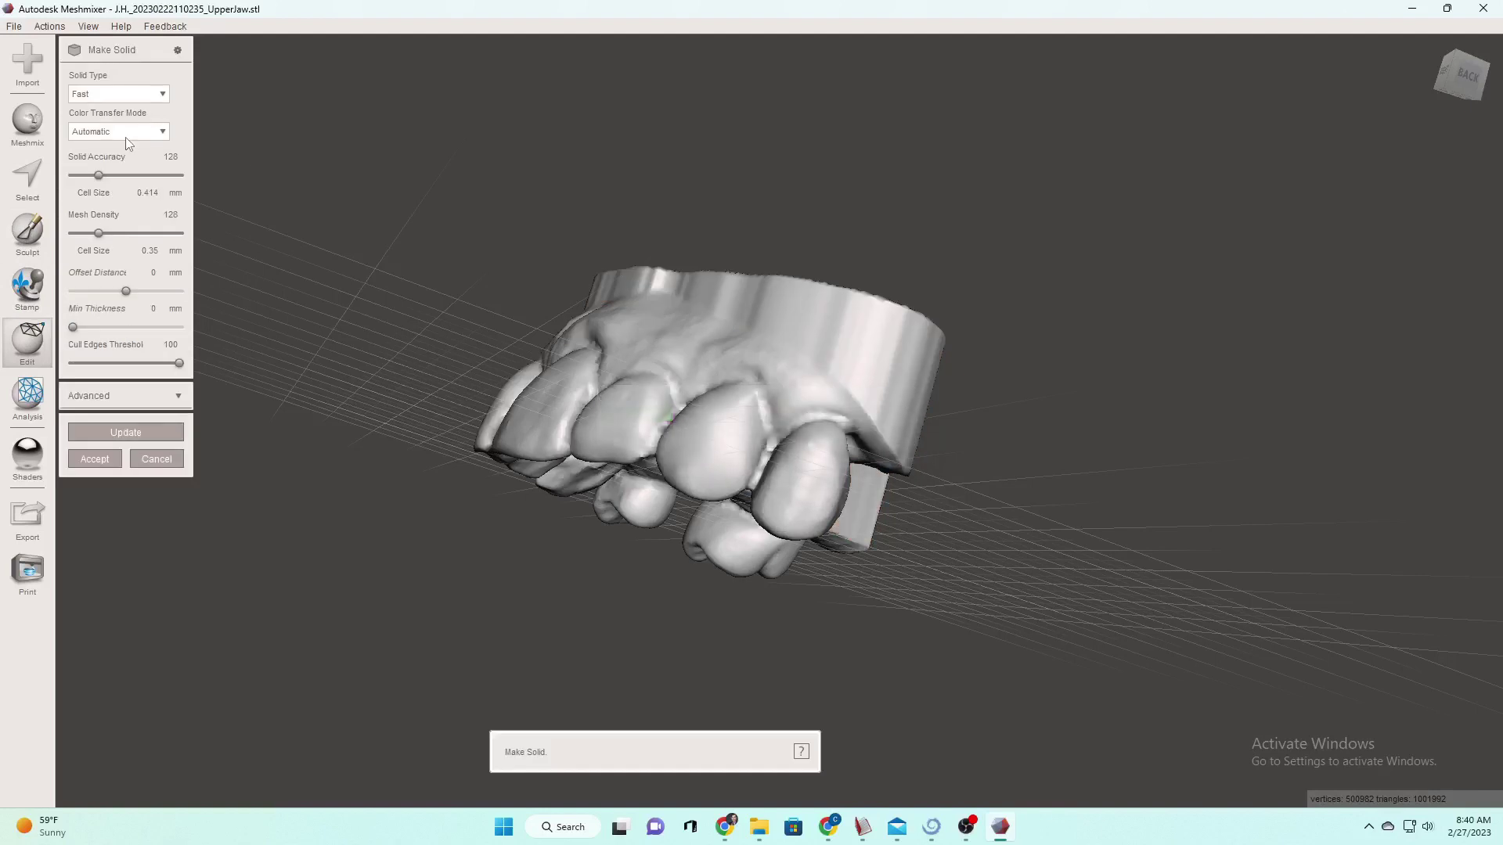
drag(98, 175, 235, 181)
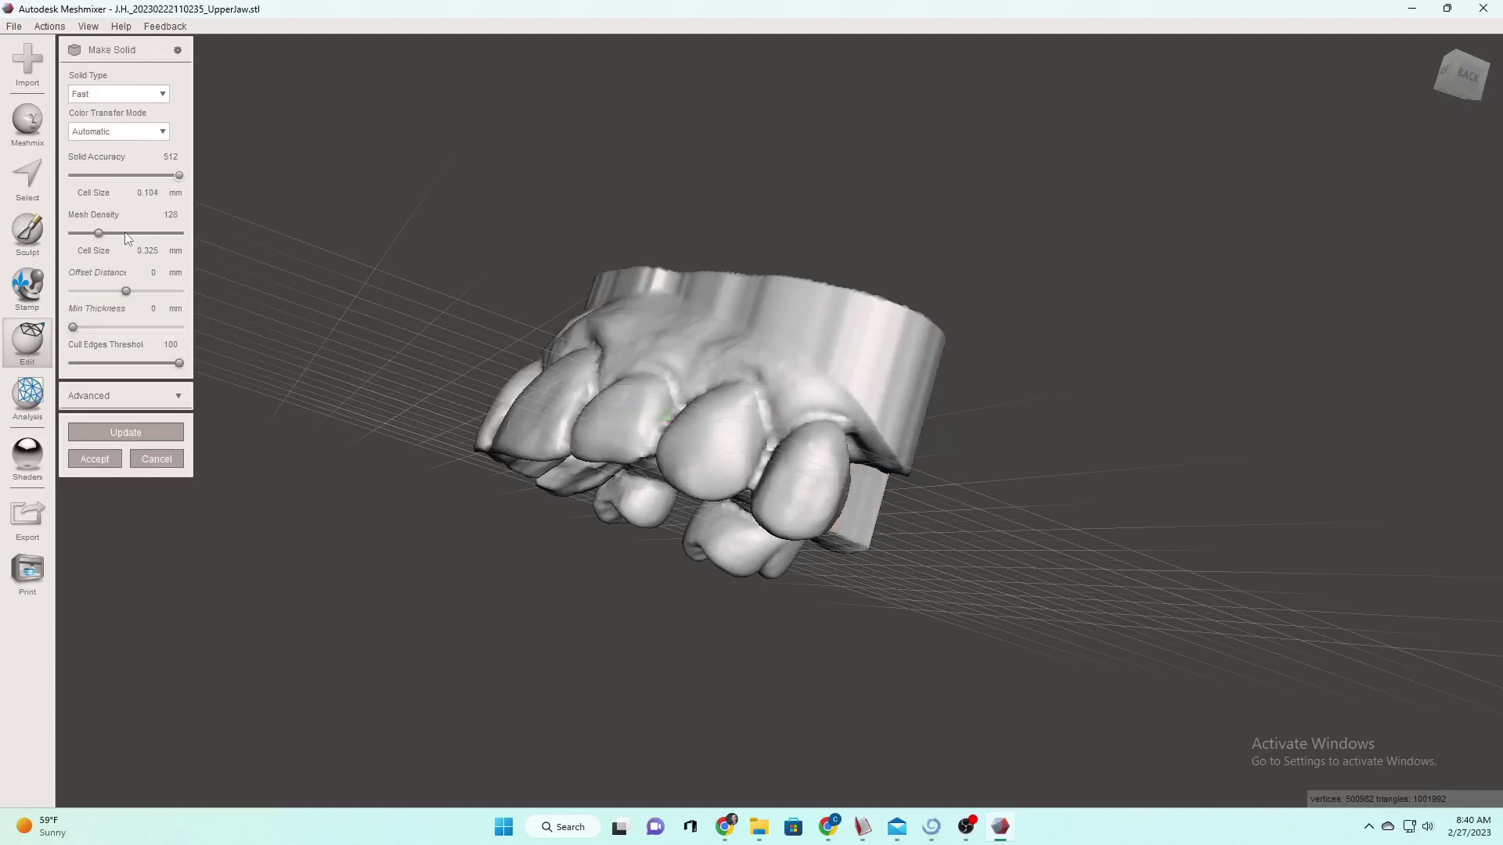
click(115, 434)
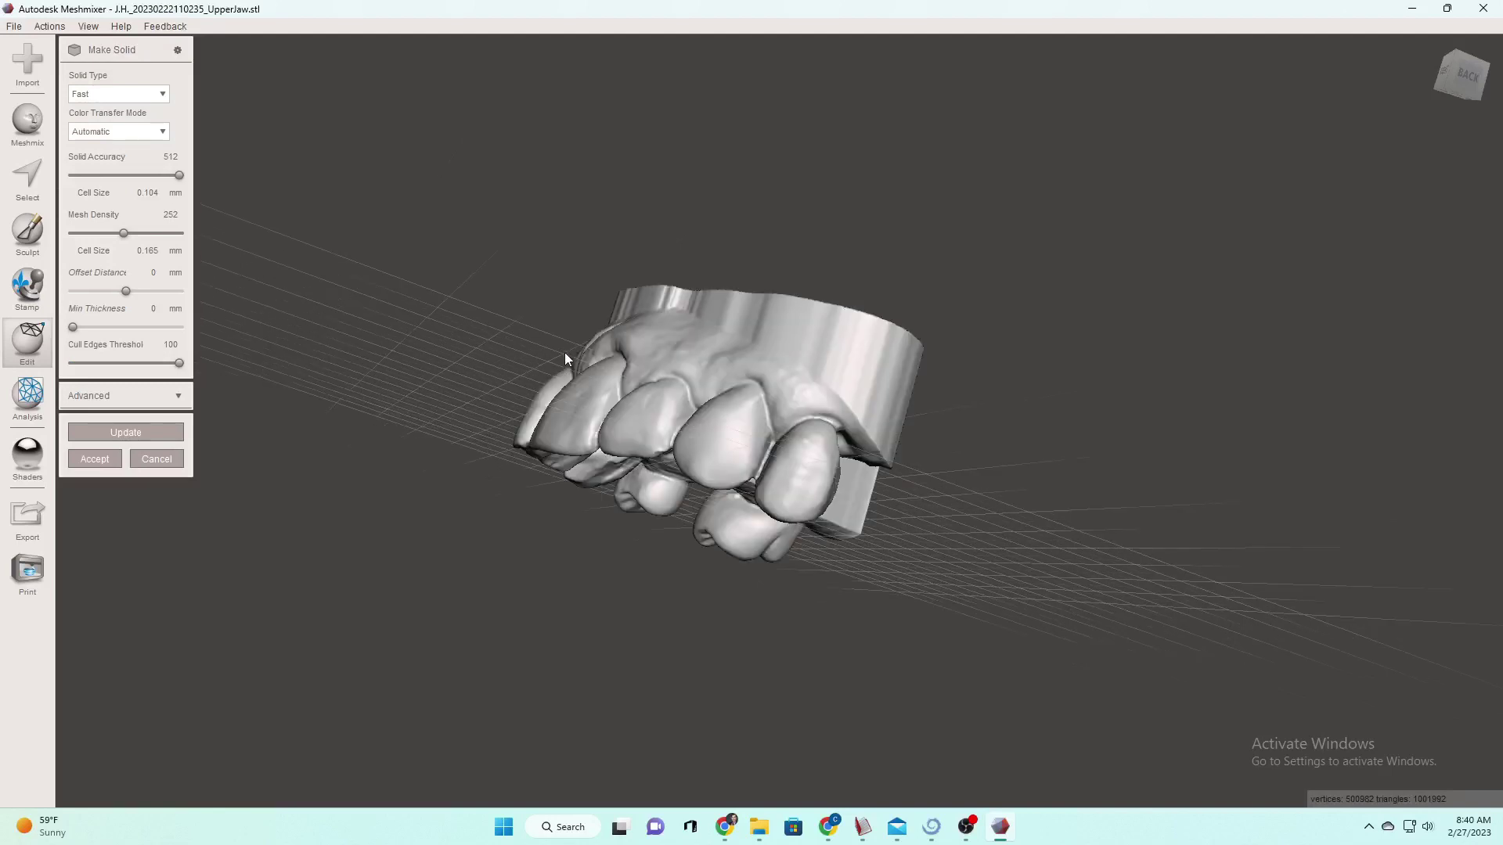
right_drag(565, 352, 853, 443)
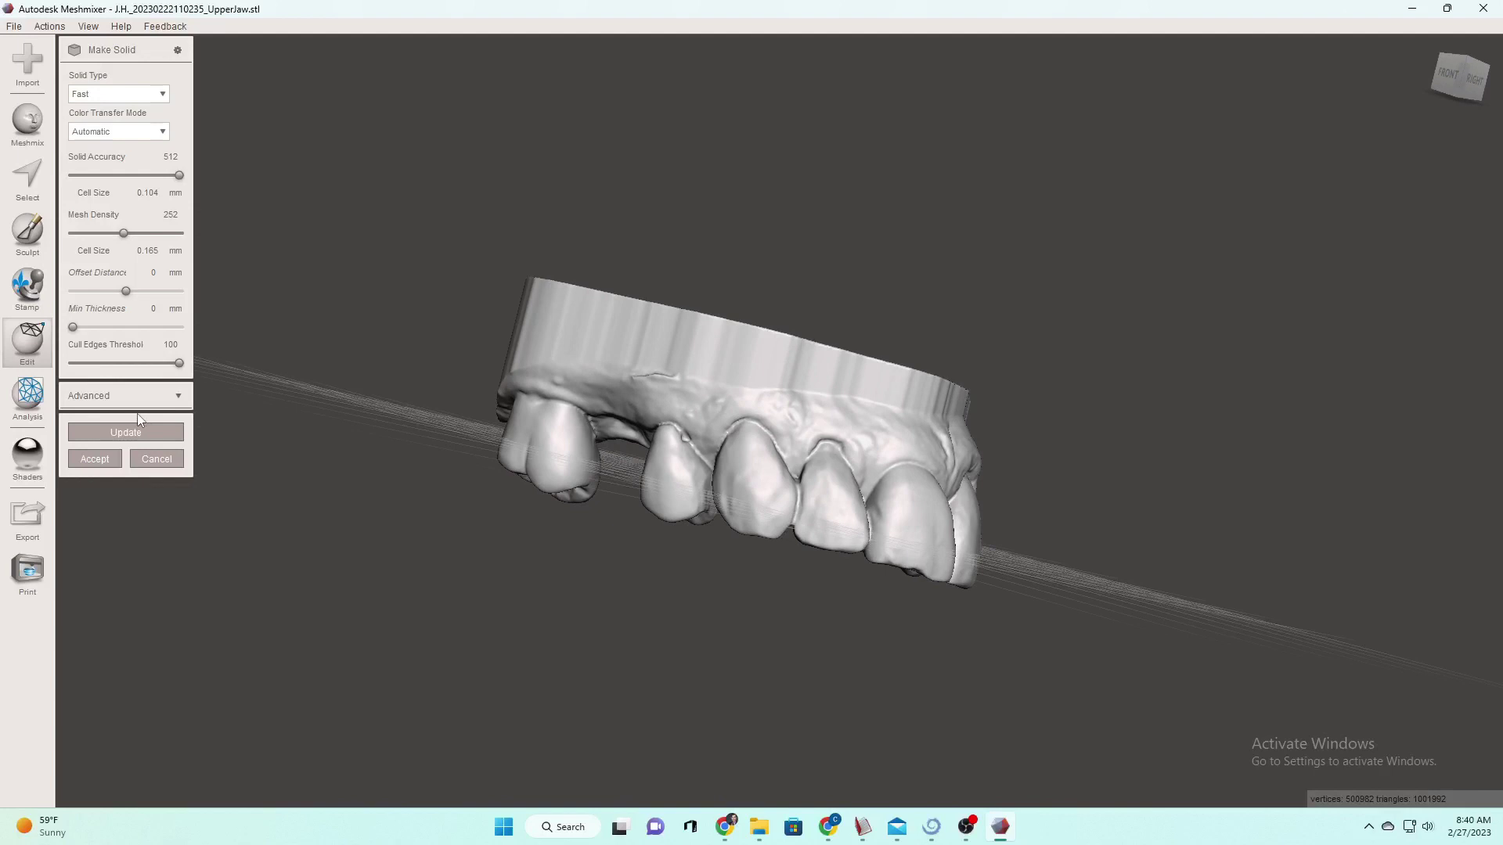
Accept the solid model and start a plane cut, shifting the plane along its normal.
click(95, 458)
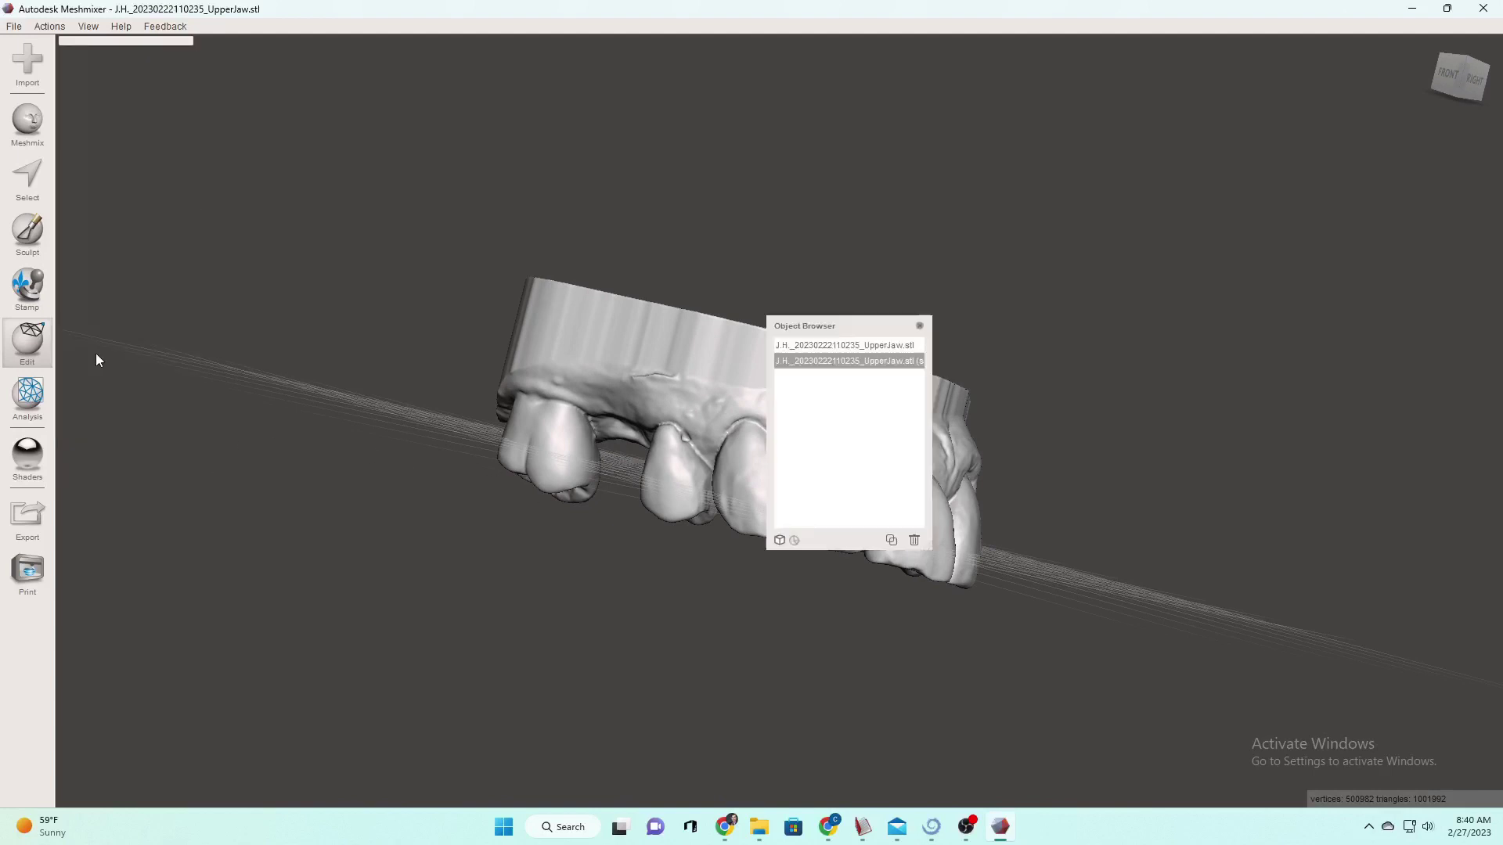
click(27, 340)
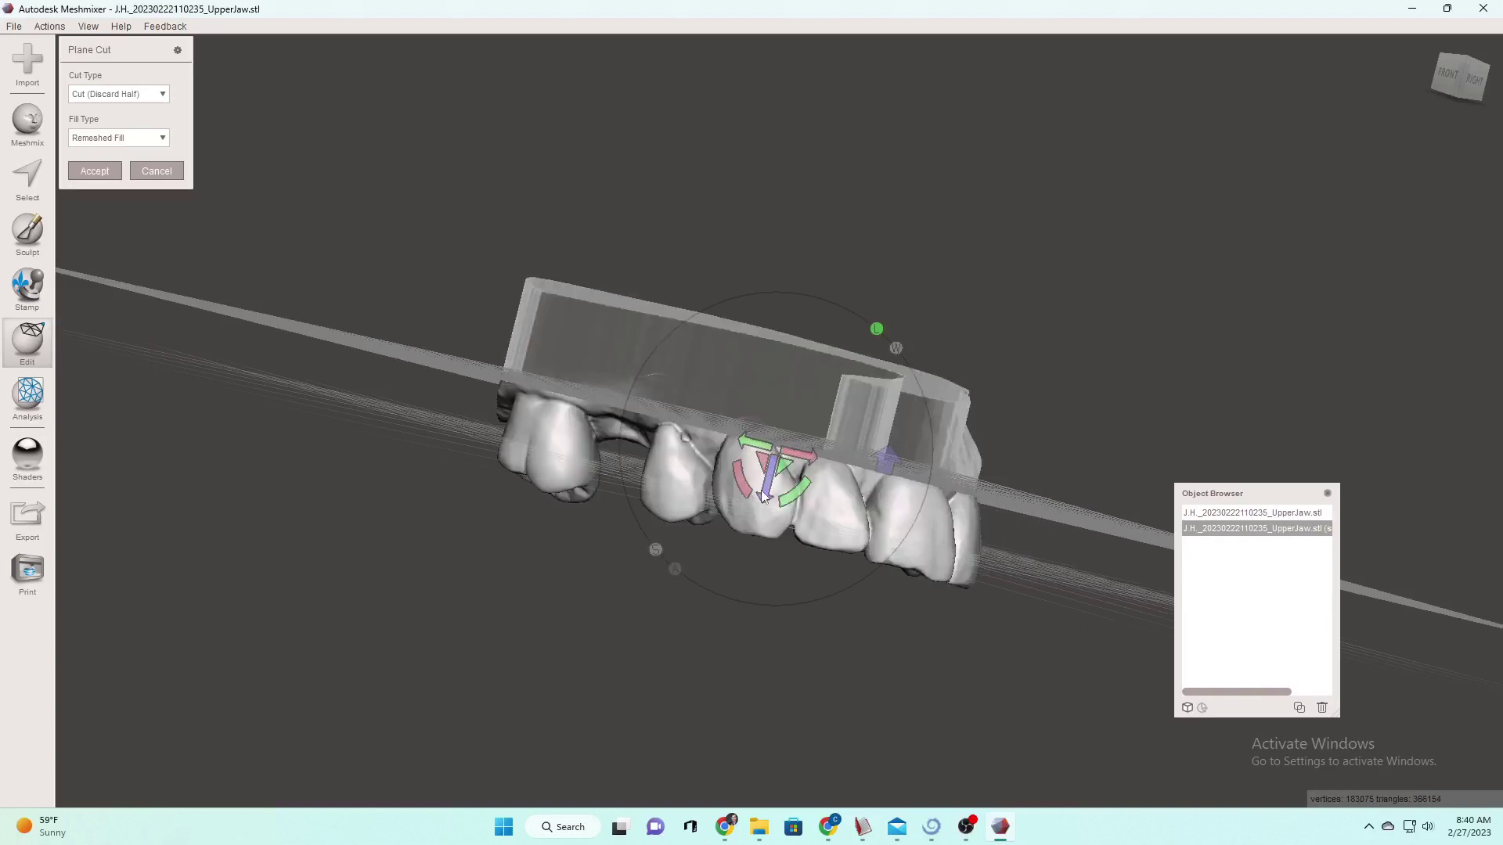
drag(763, 496, 787, 439)
right_drag(1103, 561, 790, 452)
Tilt the cut plane about 5.4° and slide it to its final height.
drag(719, 400, 715, 398)
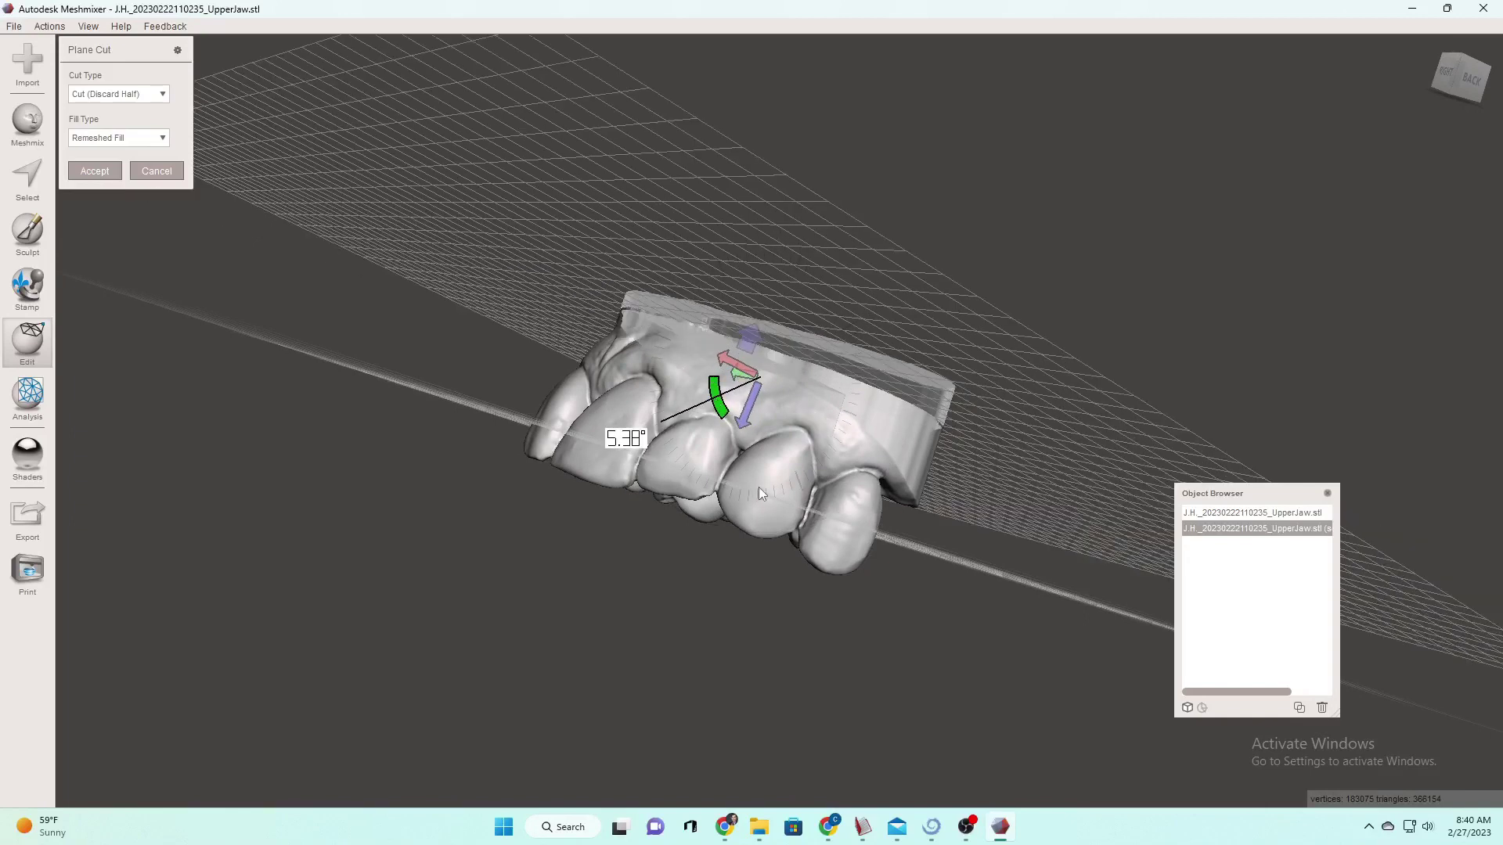
drag(759, 487, 496, 374)
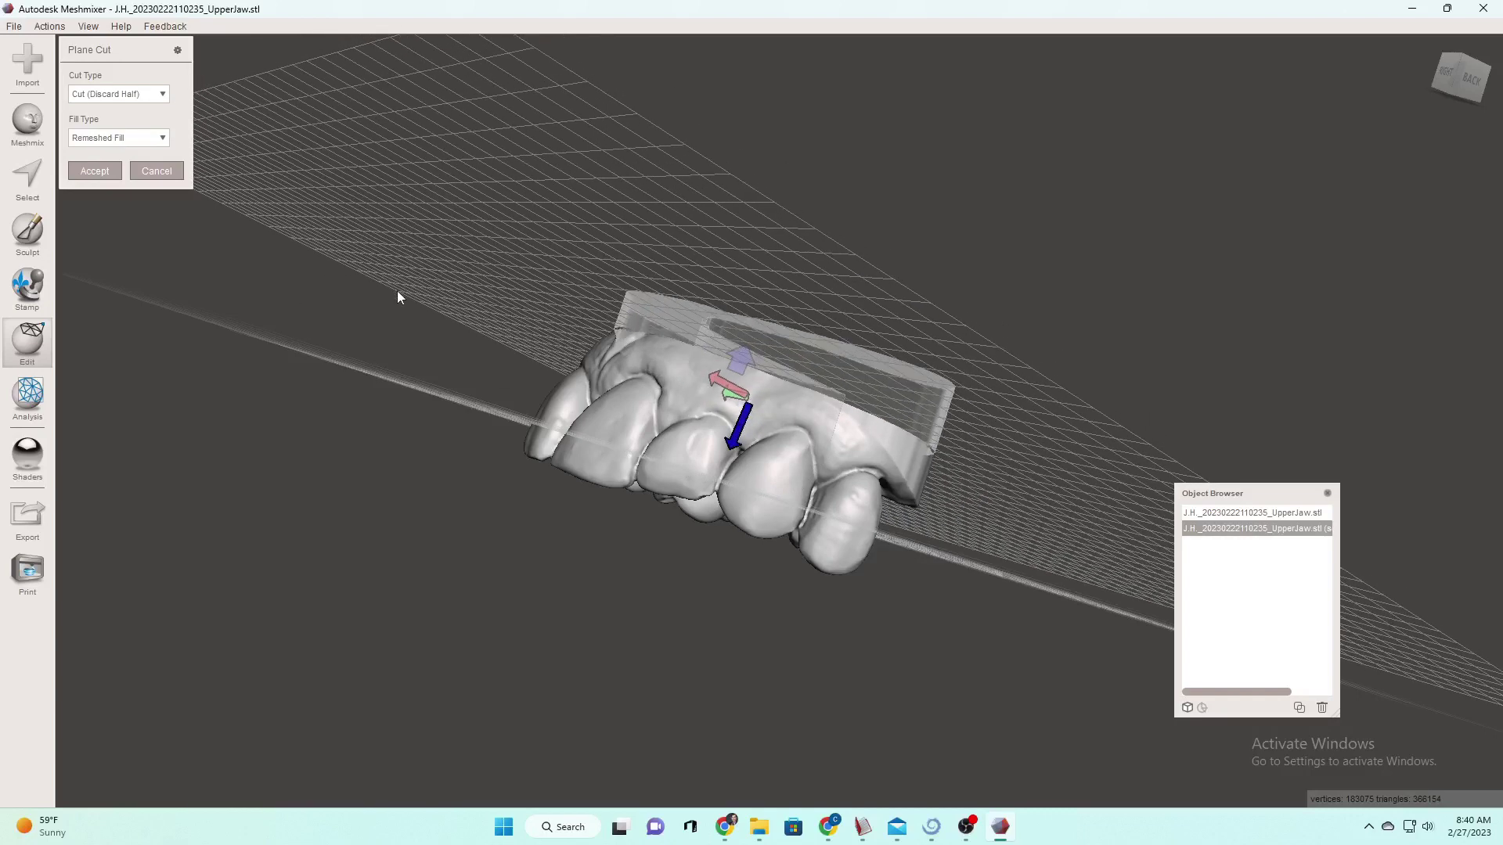
right_drag(397, 297, 690, 406)
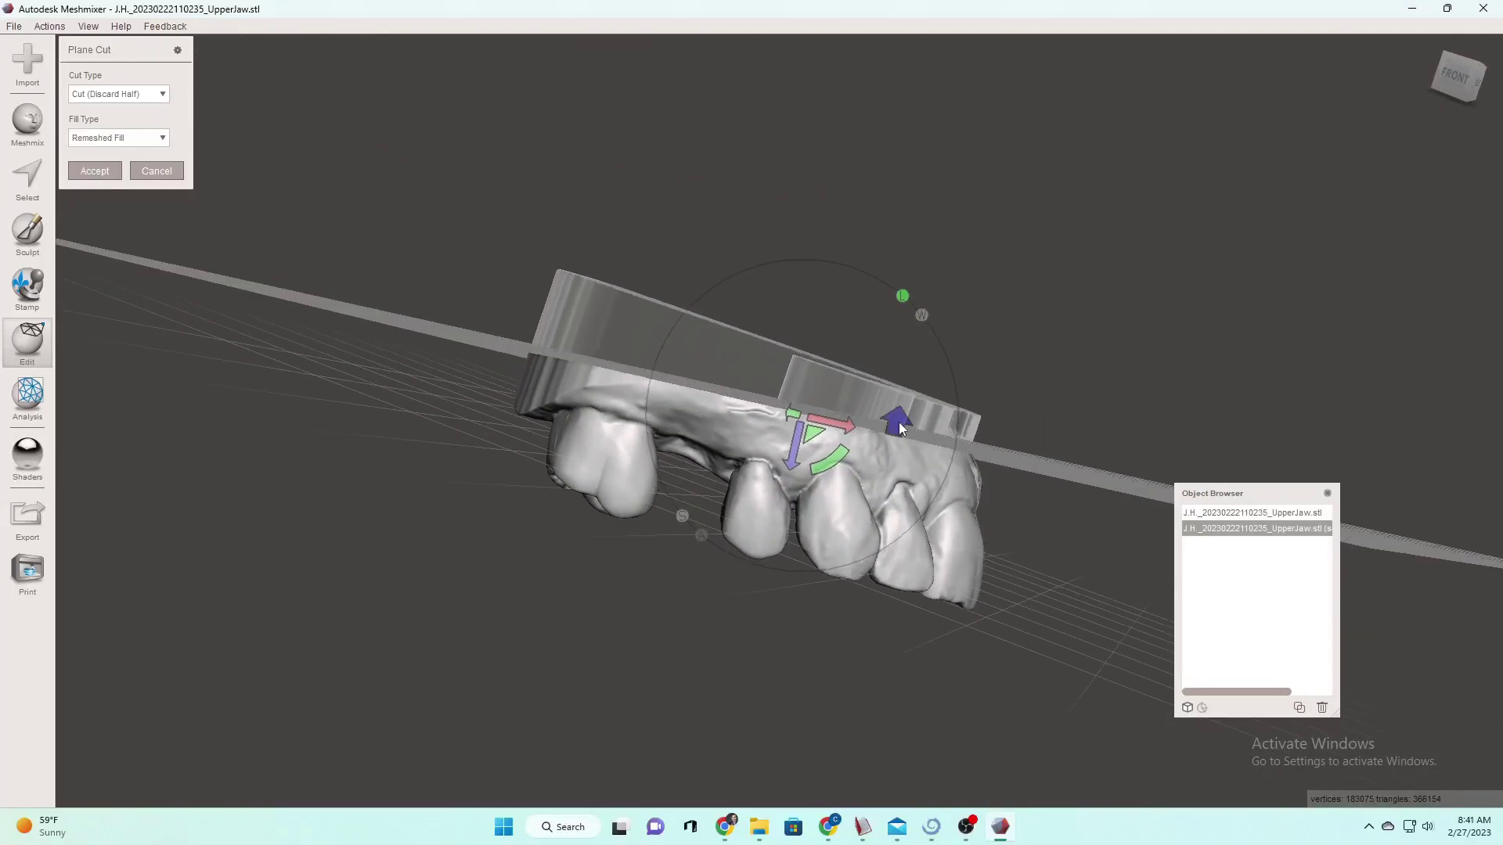
drag(899, 415, 892, 425)
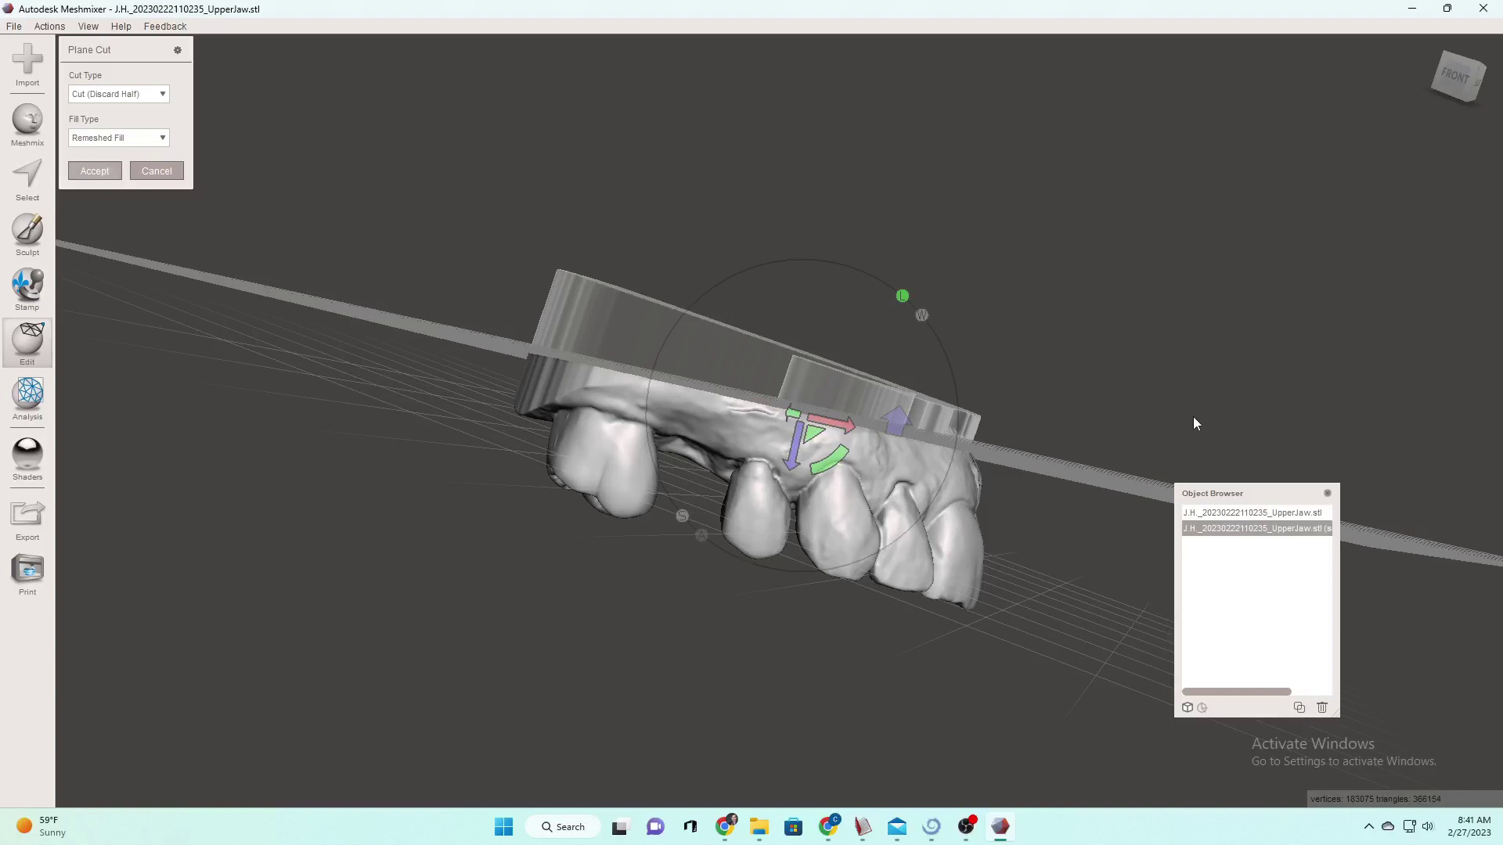
right_drag(975, 477, 589, 364)
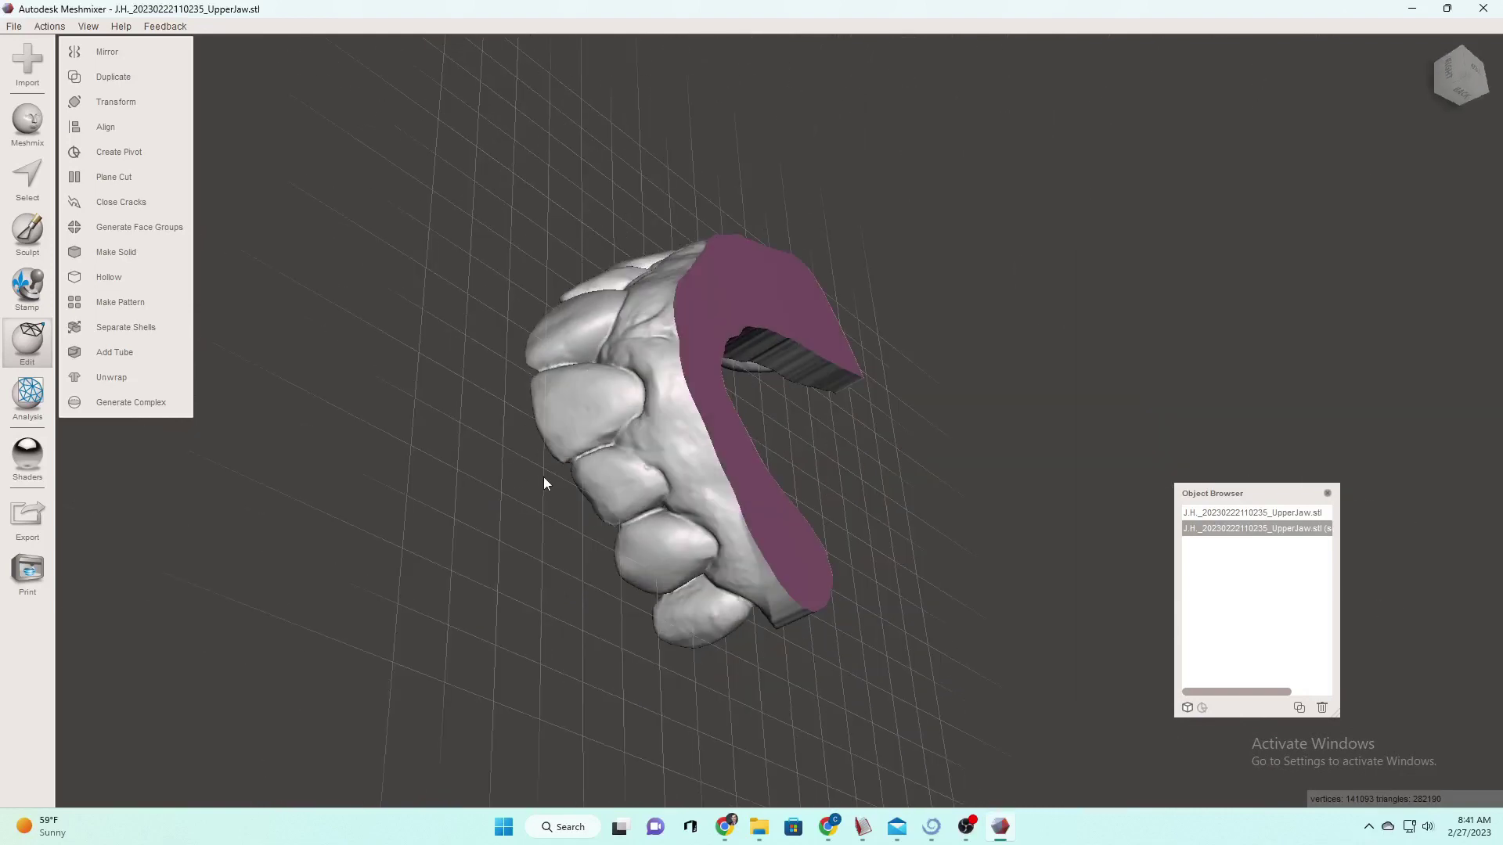
Check the trimmed jaw for defects in the Inspector.
click(28, 395)
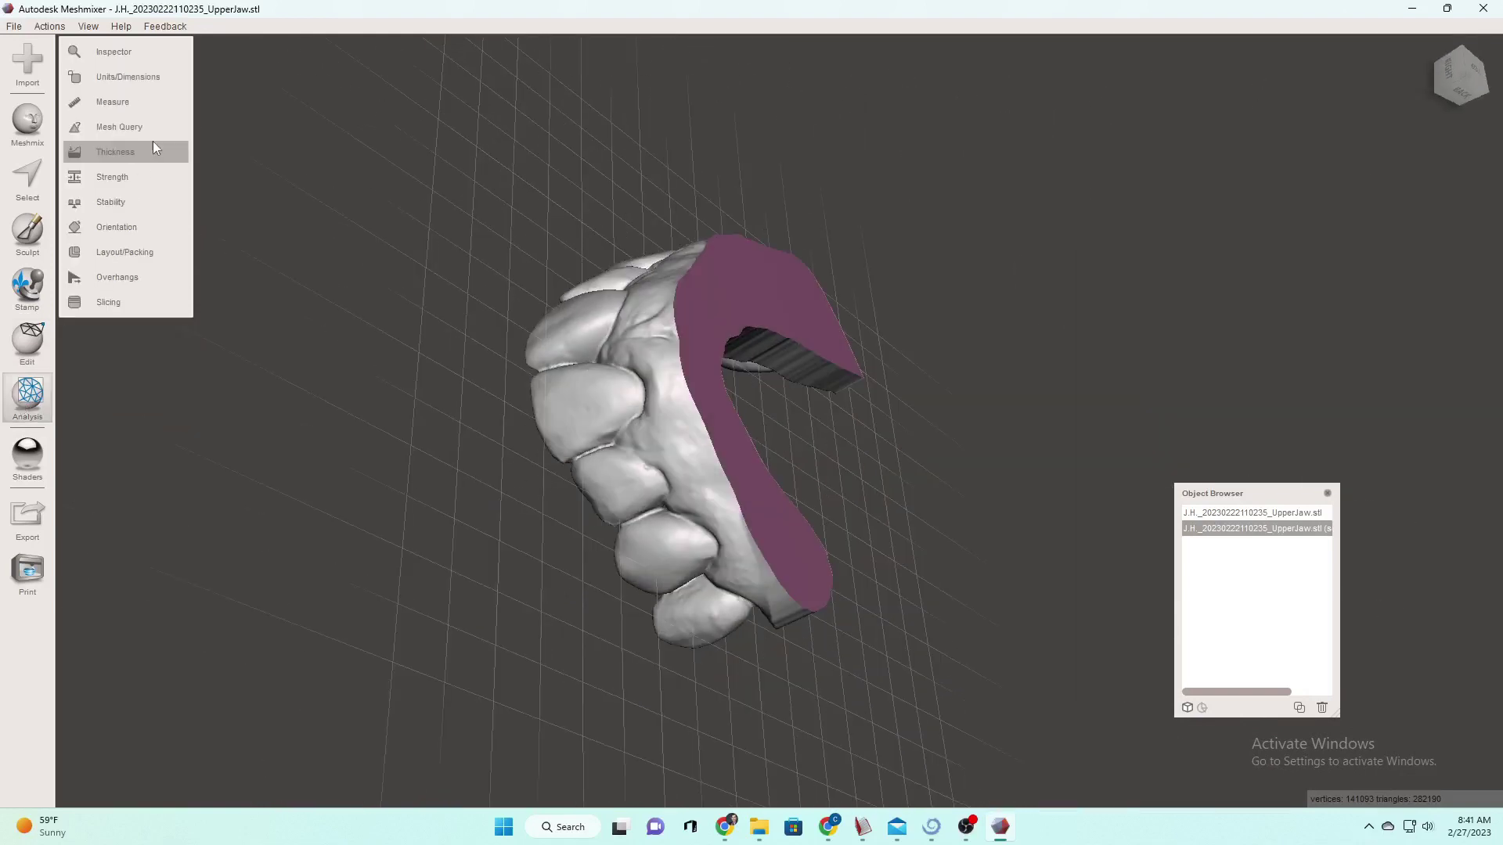
click(159, 63)
click(157, 197)
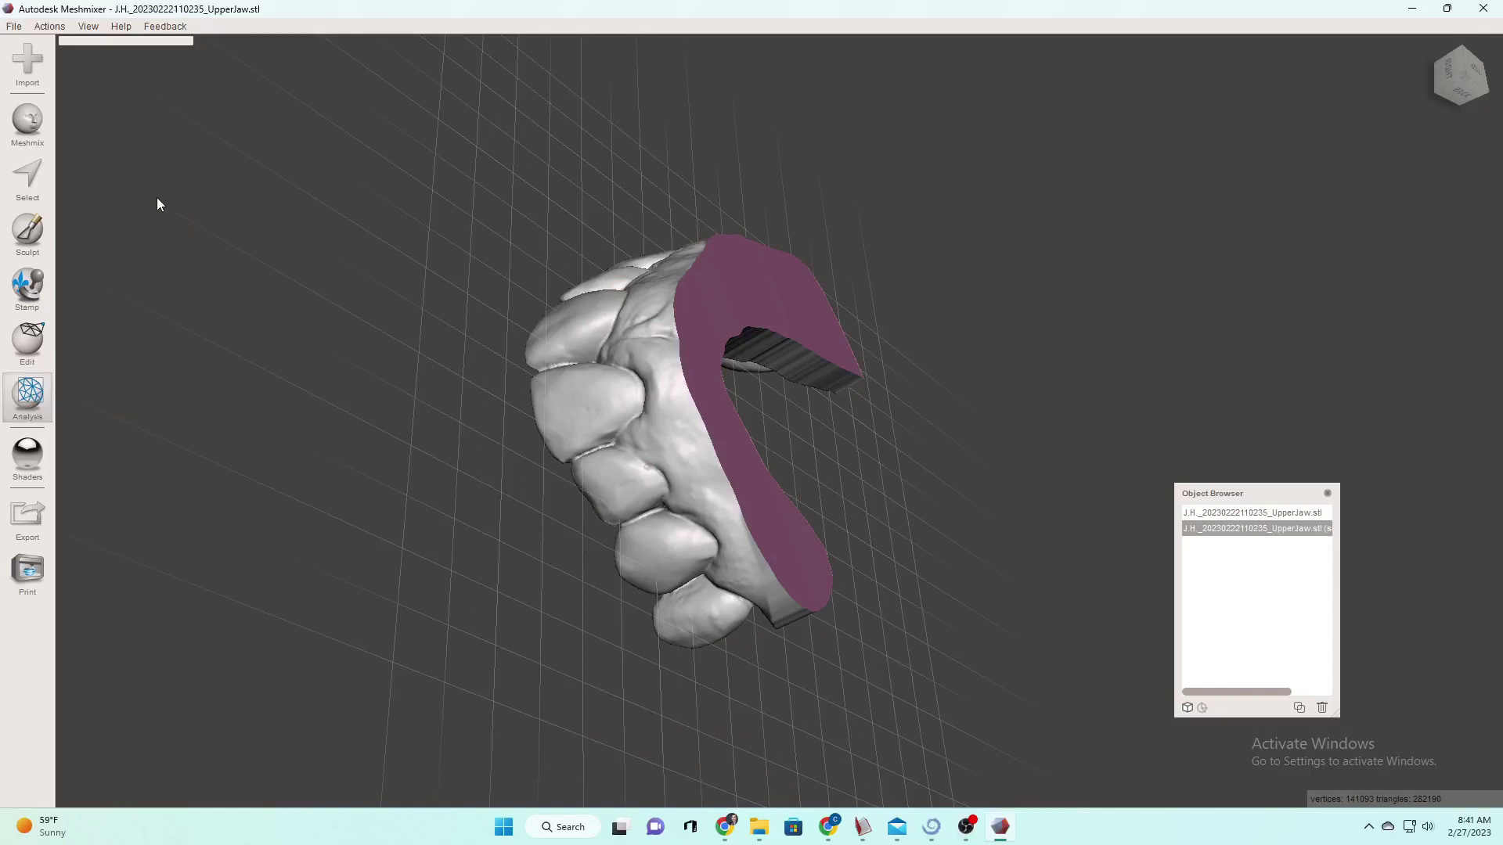
Export the jaw over UpperJaw.stl in the patient's trays folder, then close Meshmixer.
click(39, 522)
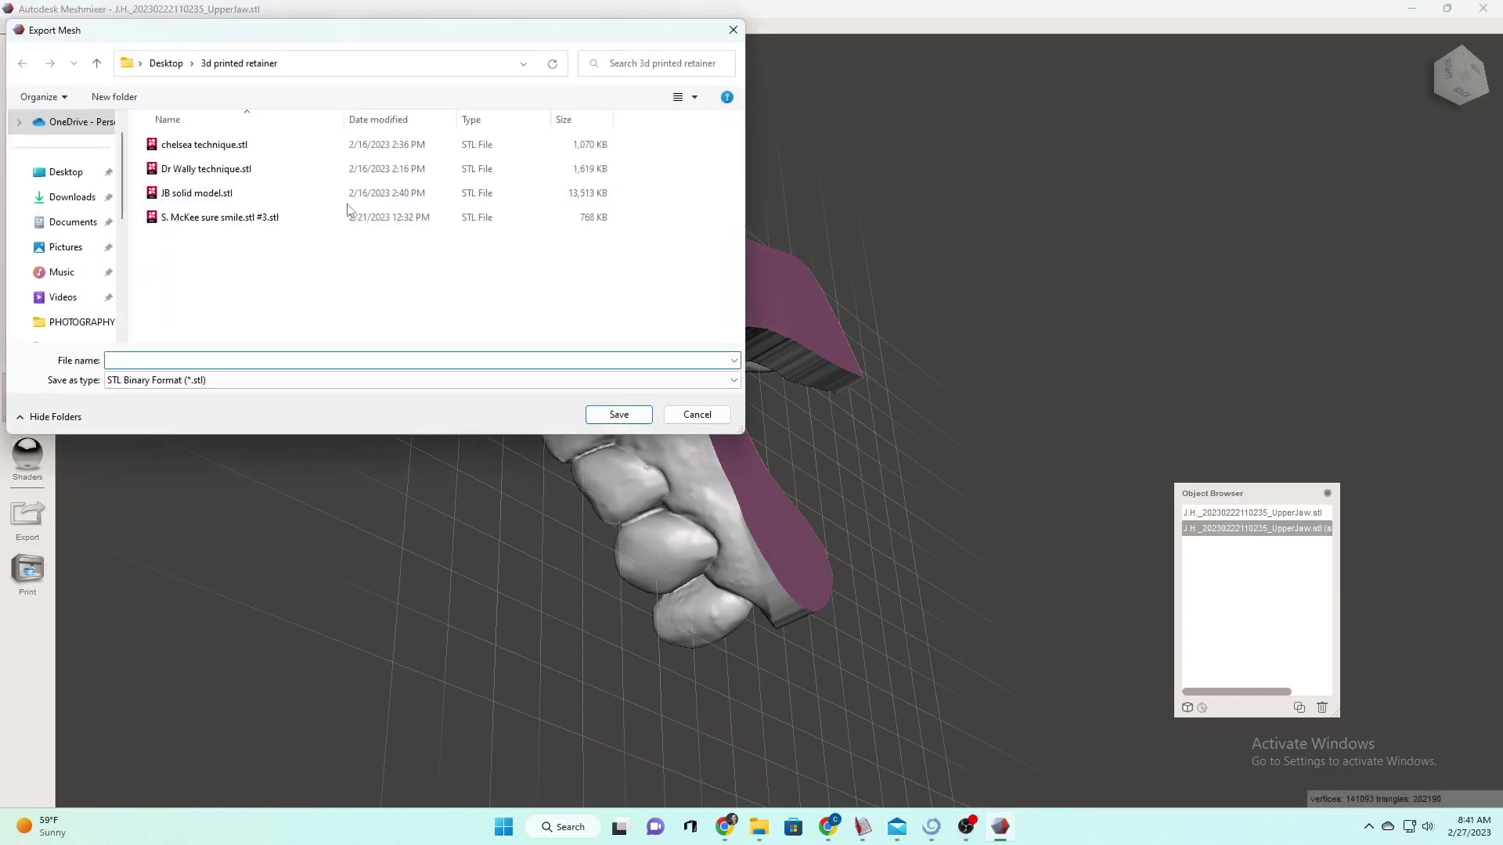
click(81, 182)
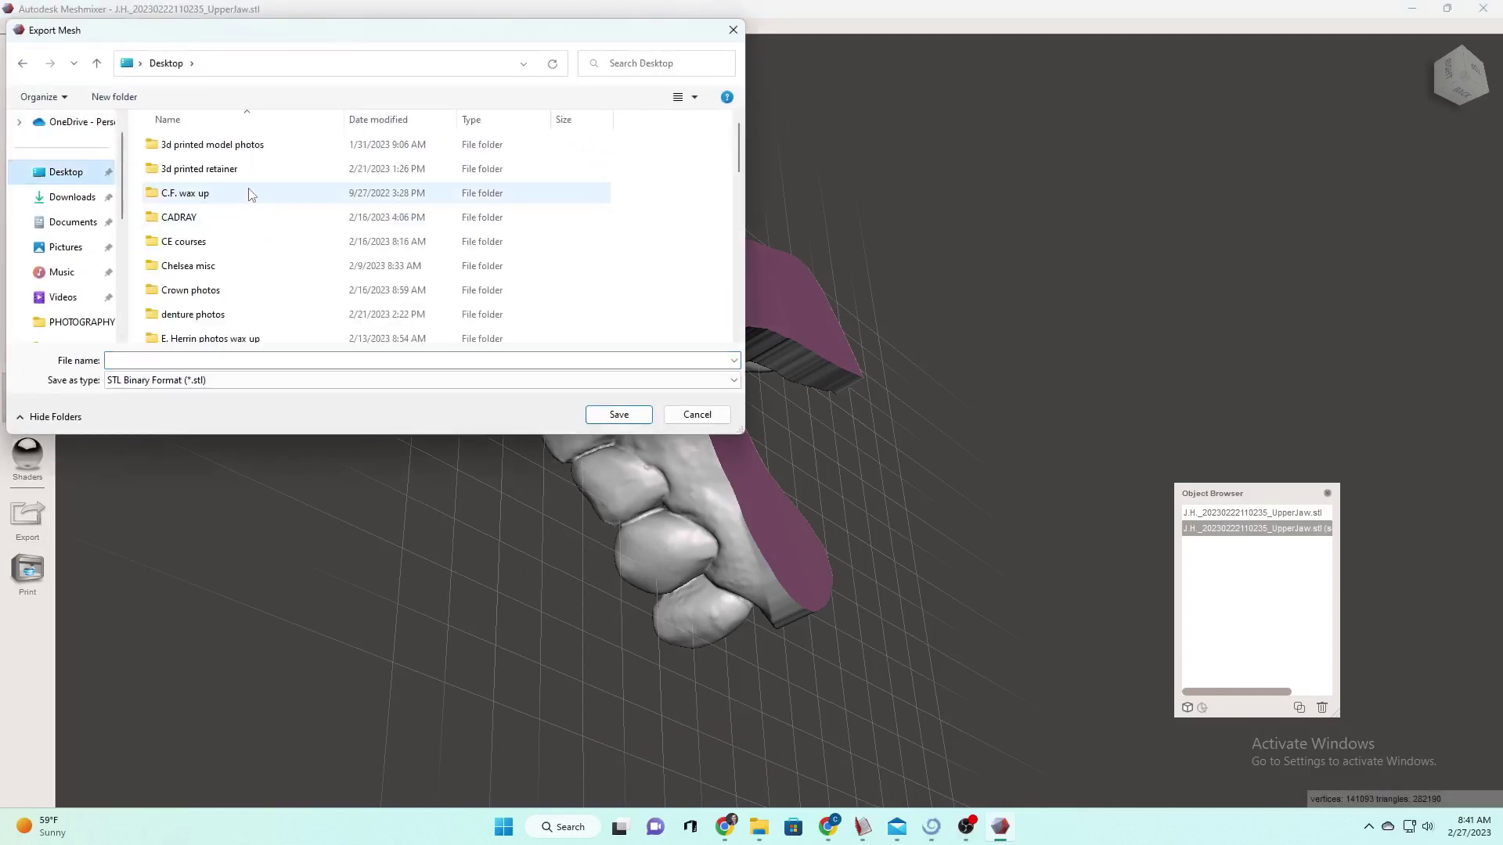
scroll(235, 239, down, 7)
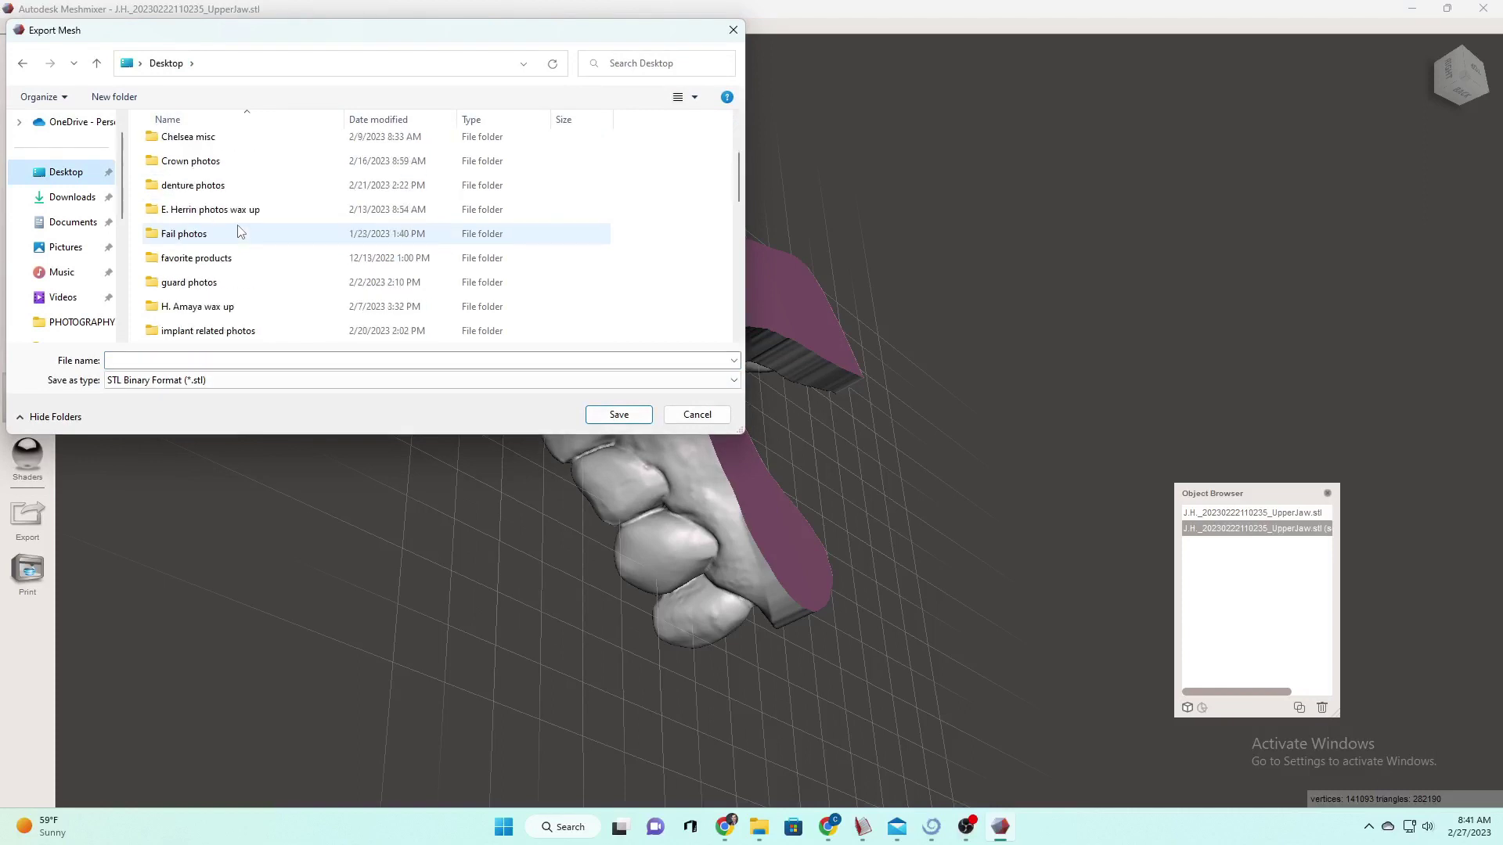
scroll(238, 233, down, 1)
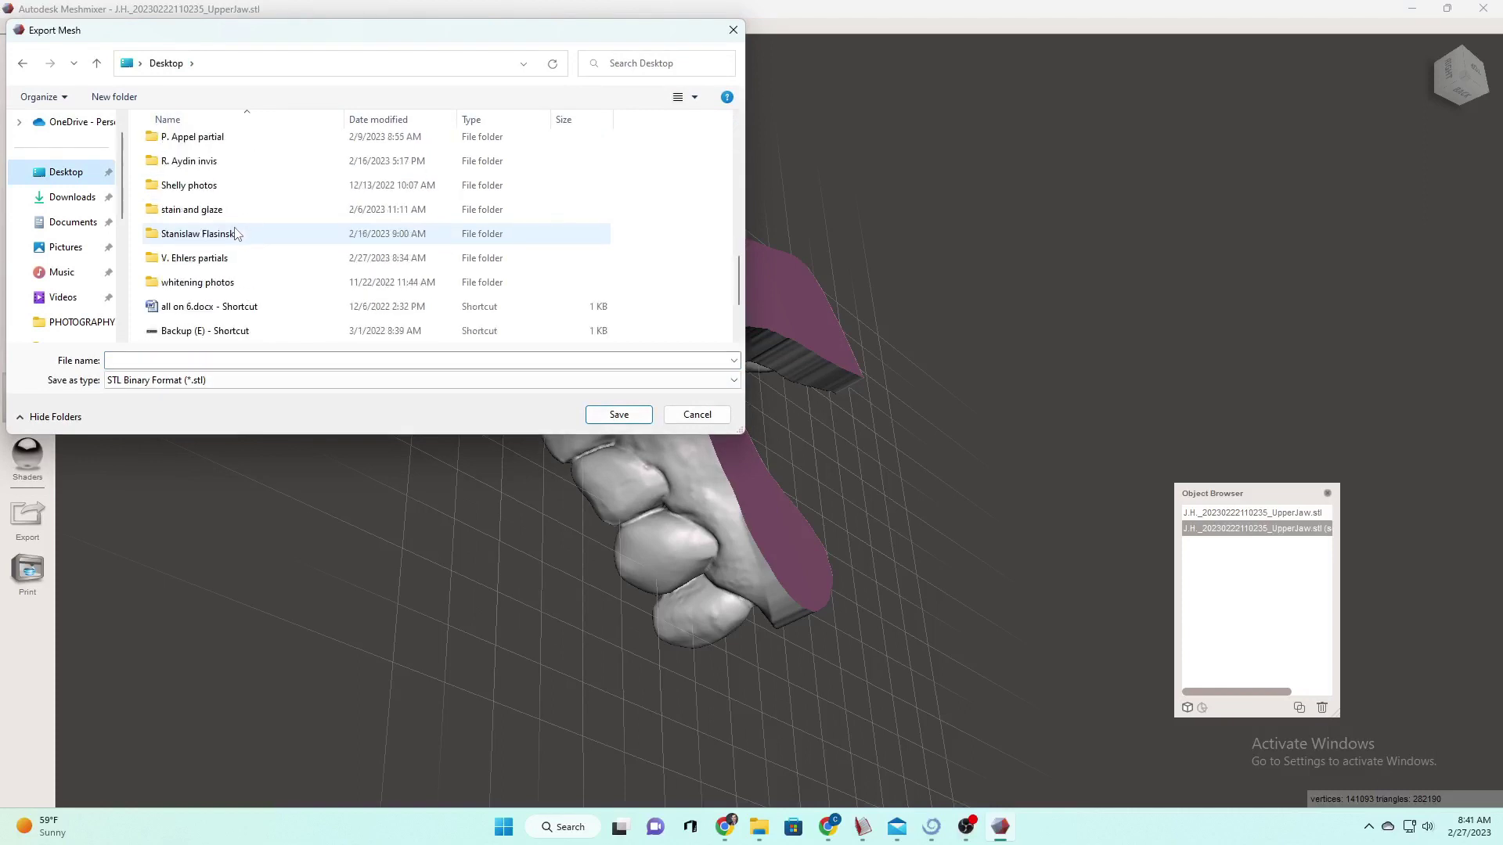
scroll(239, 188, up, 1)
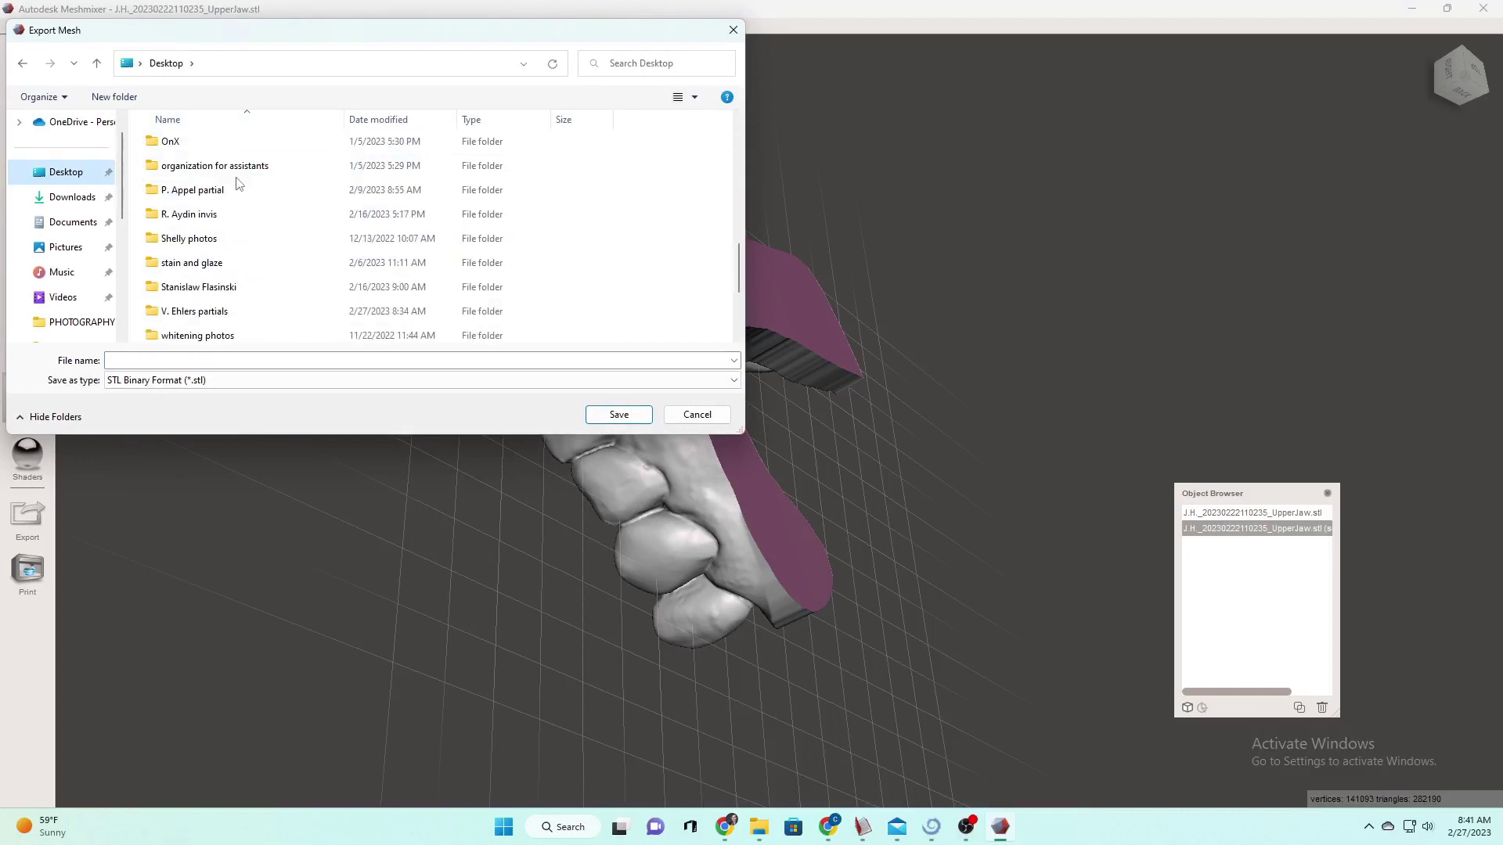
scroll(239, 184, up, 1)
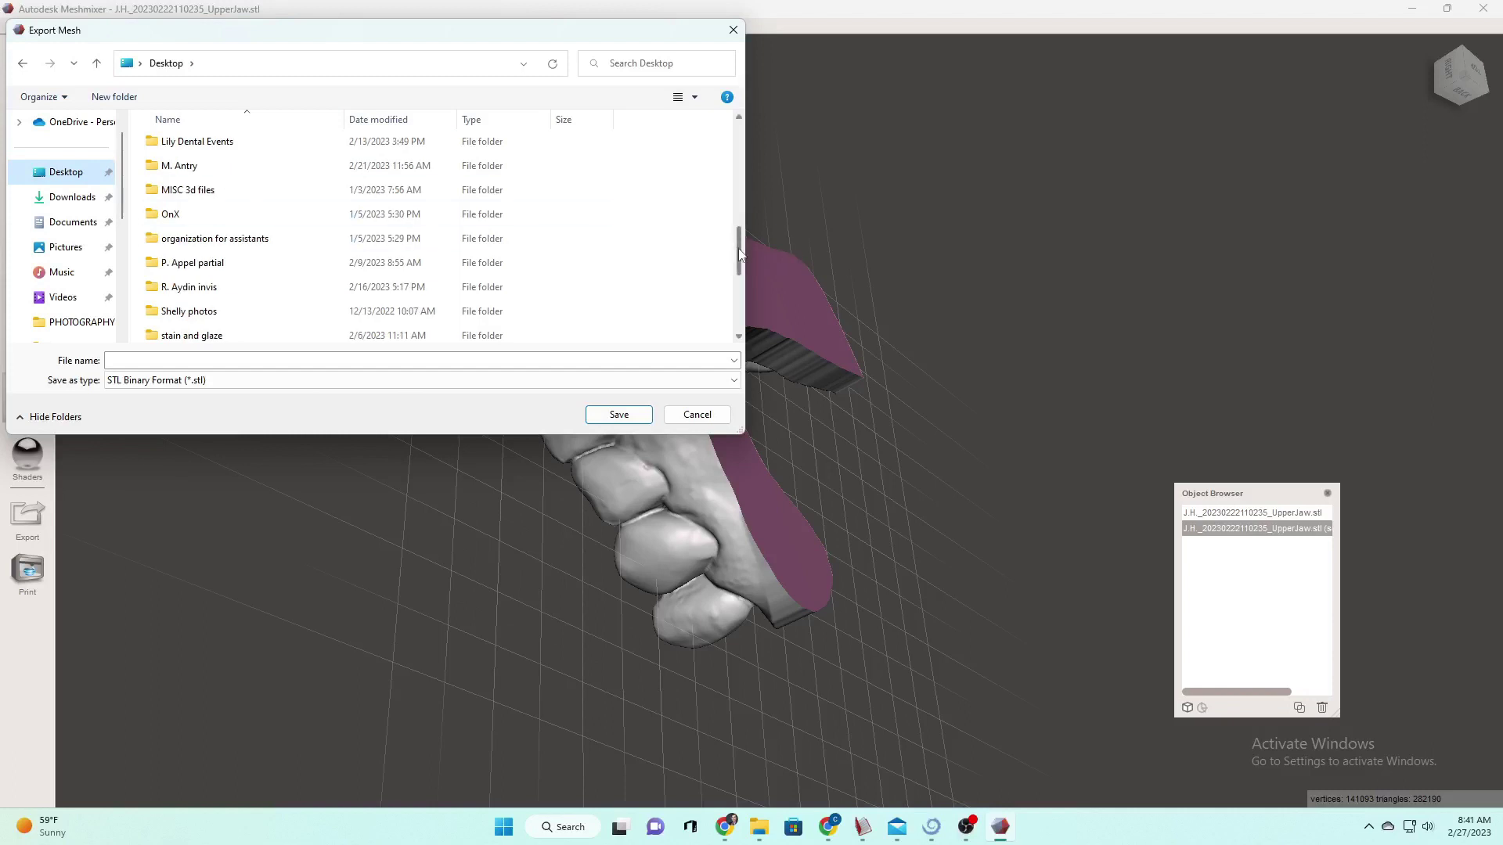
drag(739, 253, 734, 227)
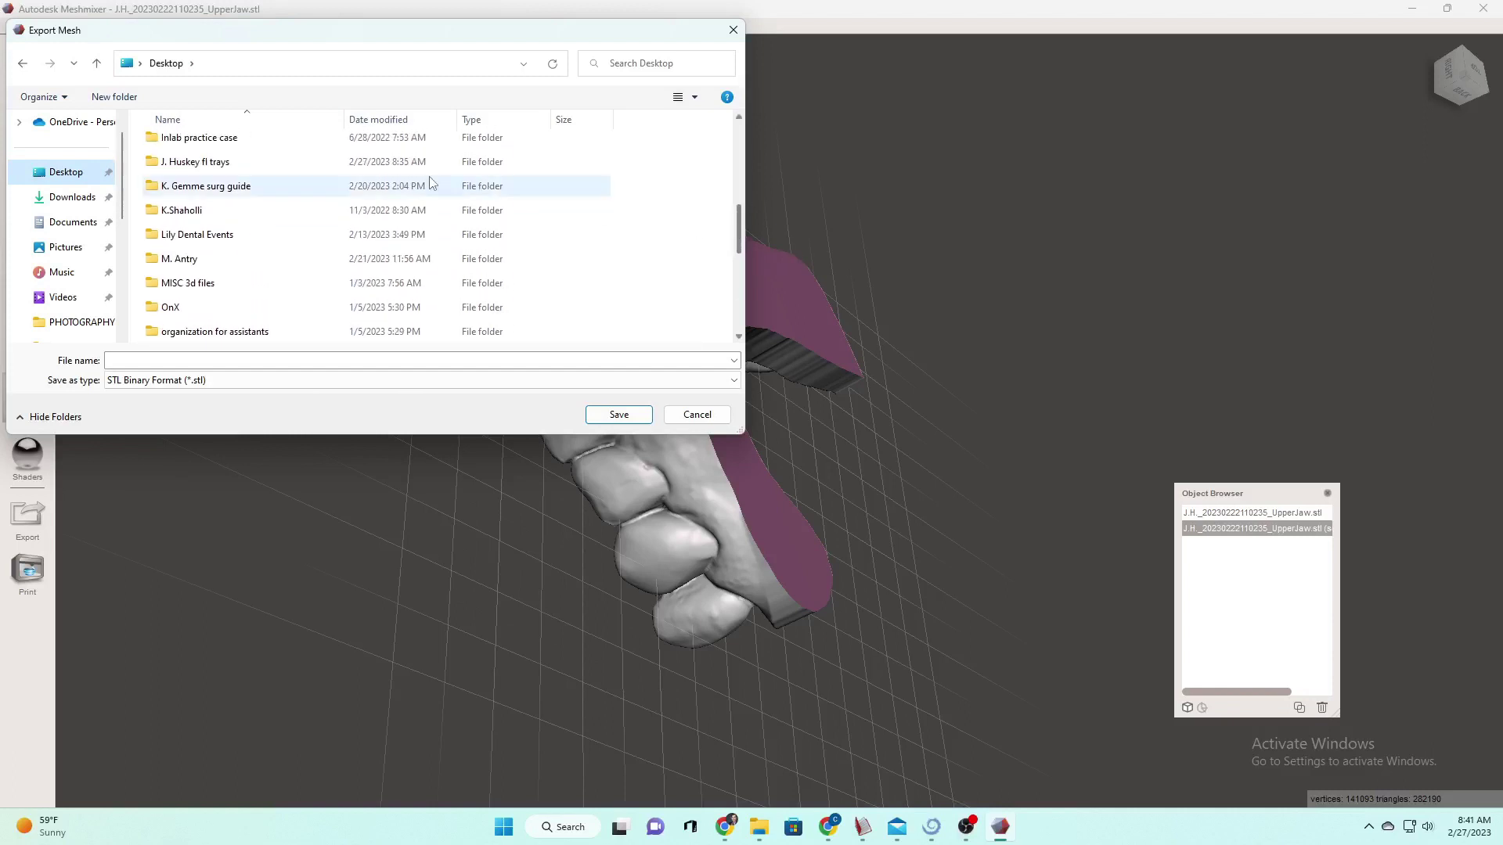
double_click(269, 161)
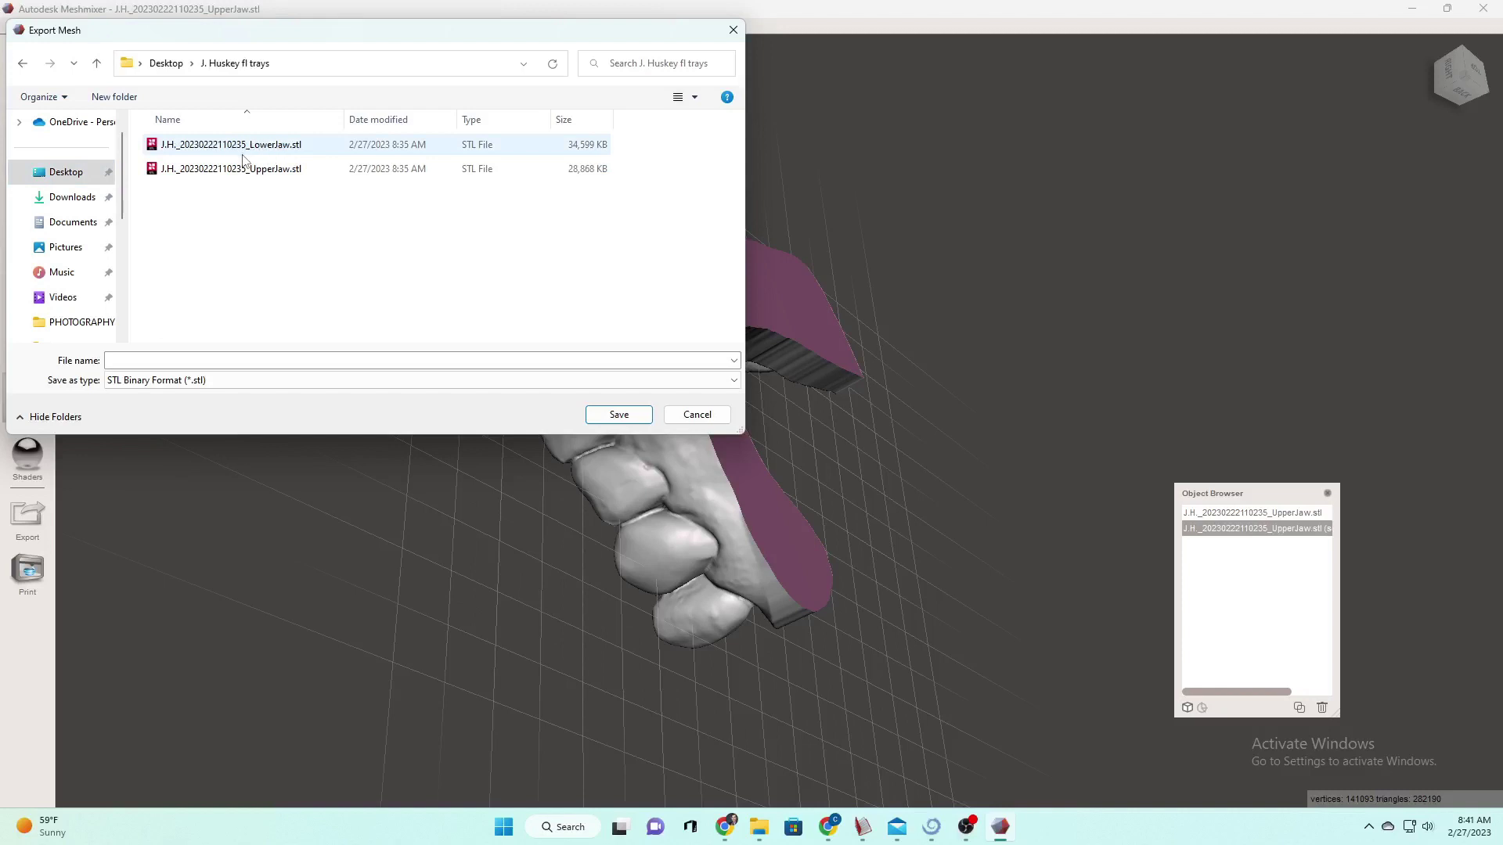
click(235, 169)
click(619, 414)
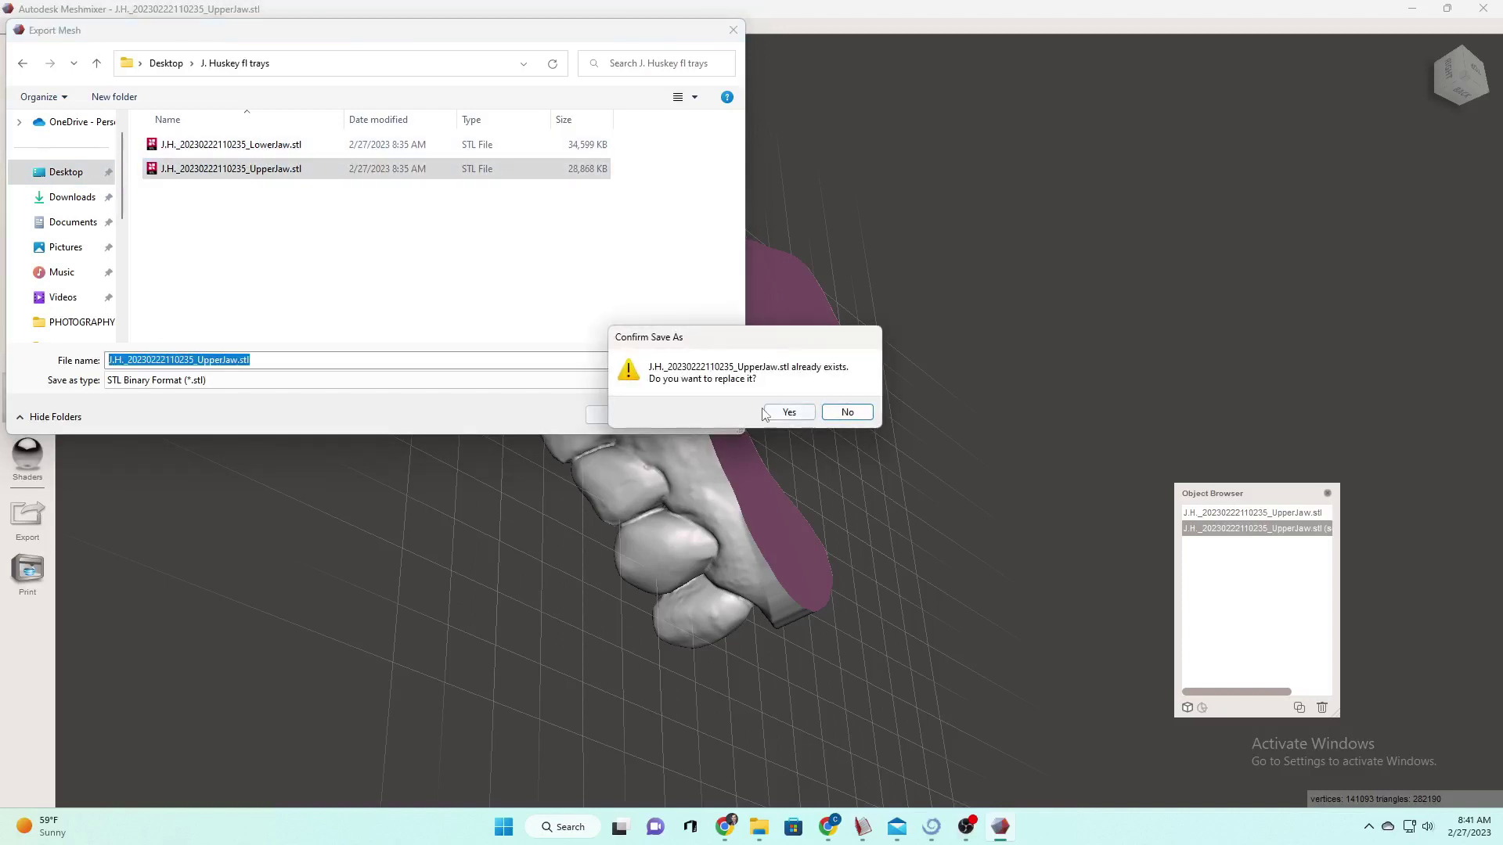
click(783, 412)
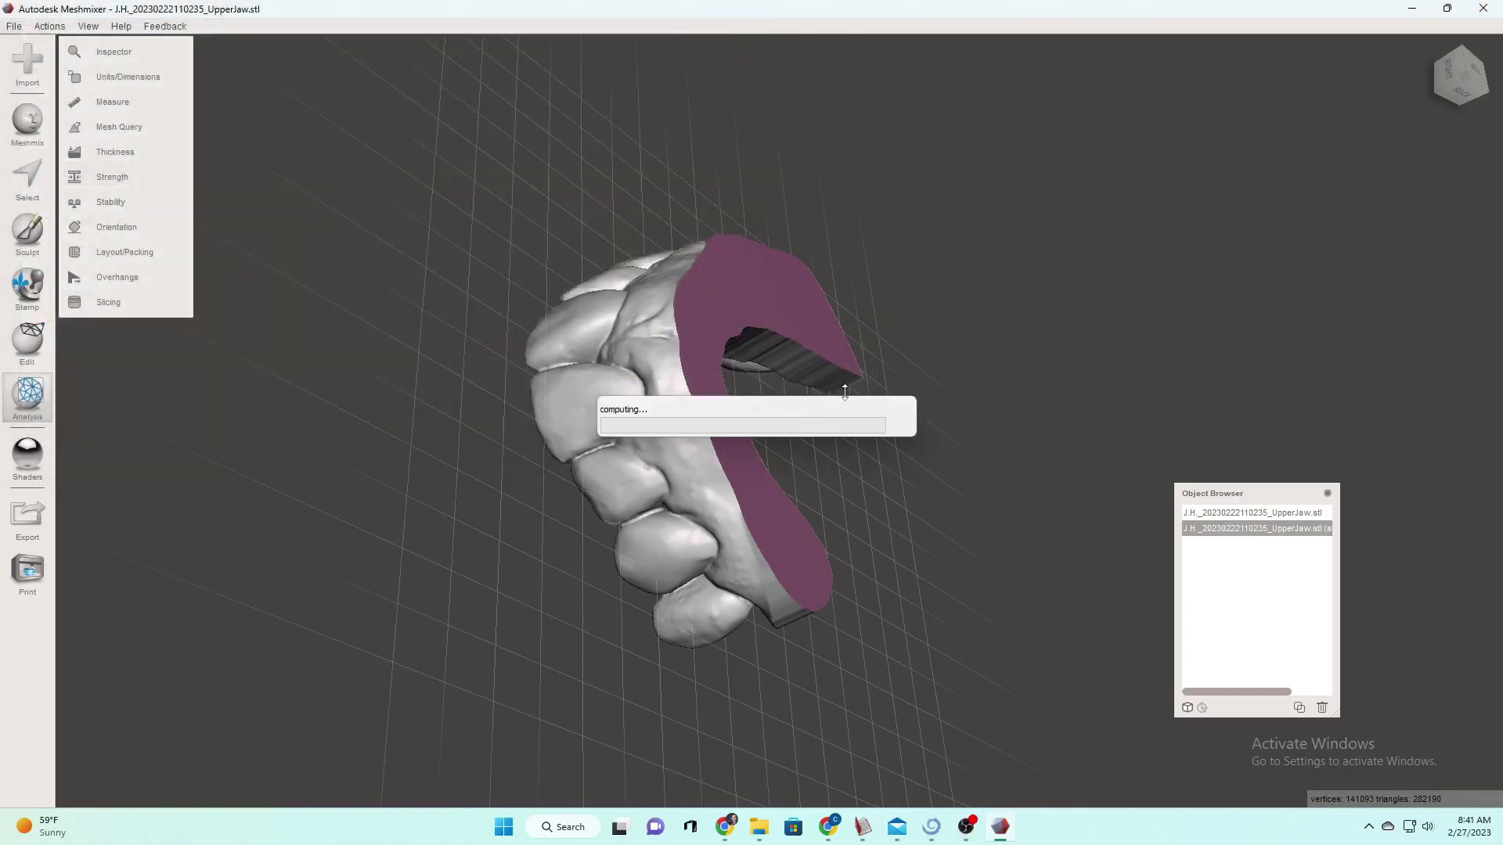
click(1492, 8)
Discard the upper jaw changes and open LowerJaw.stl in Meshmixer.
click(836, 452)
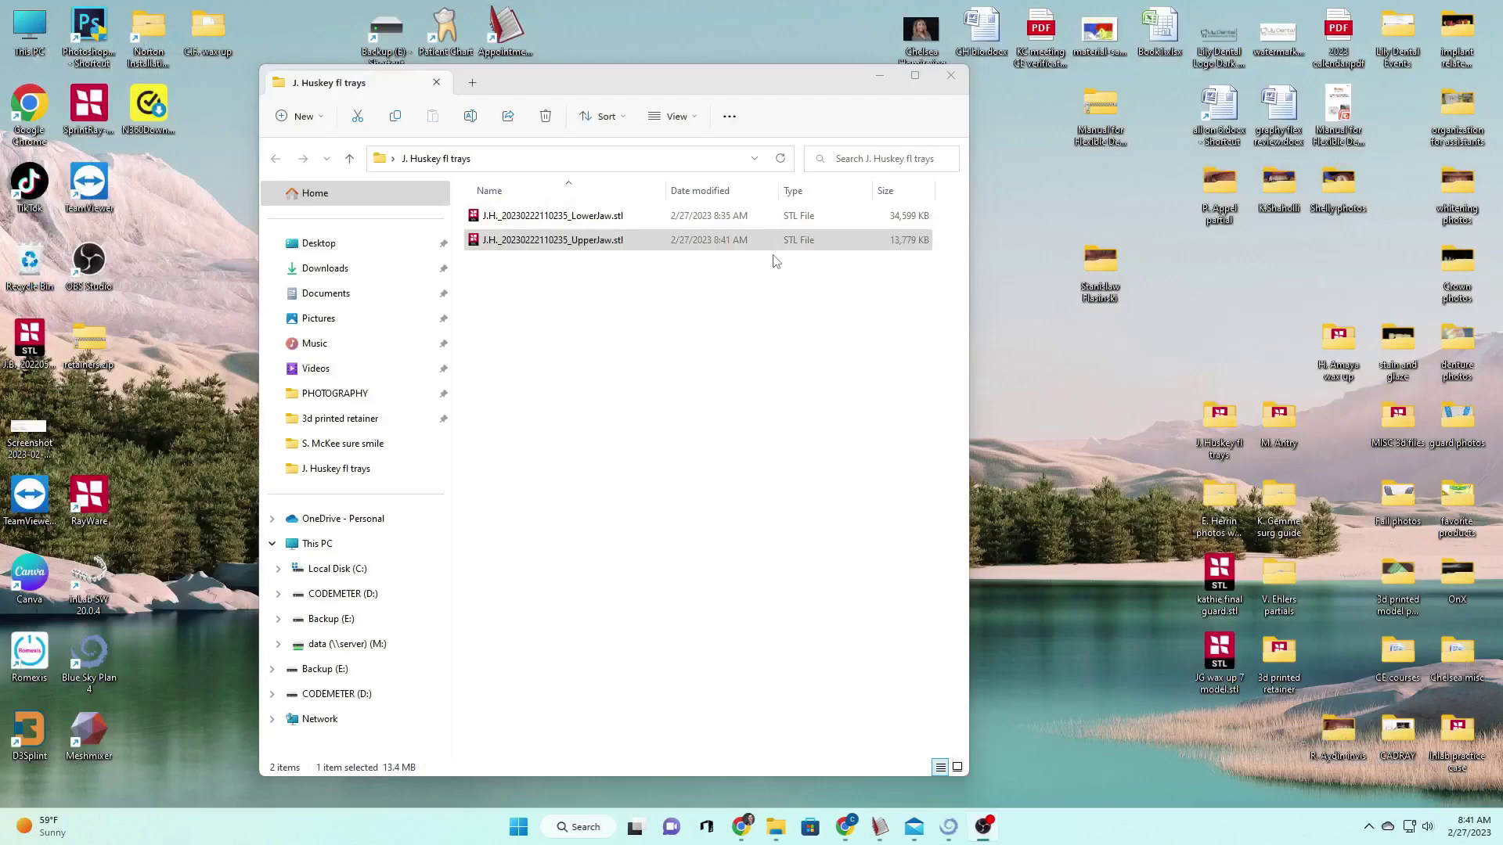
drag(616, 223, 101, 728)
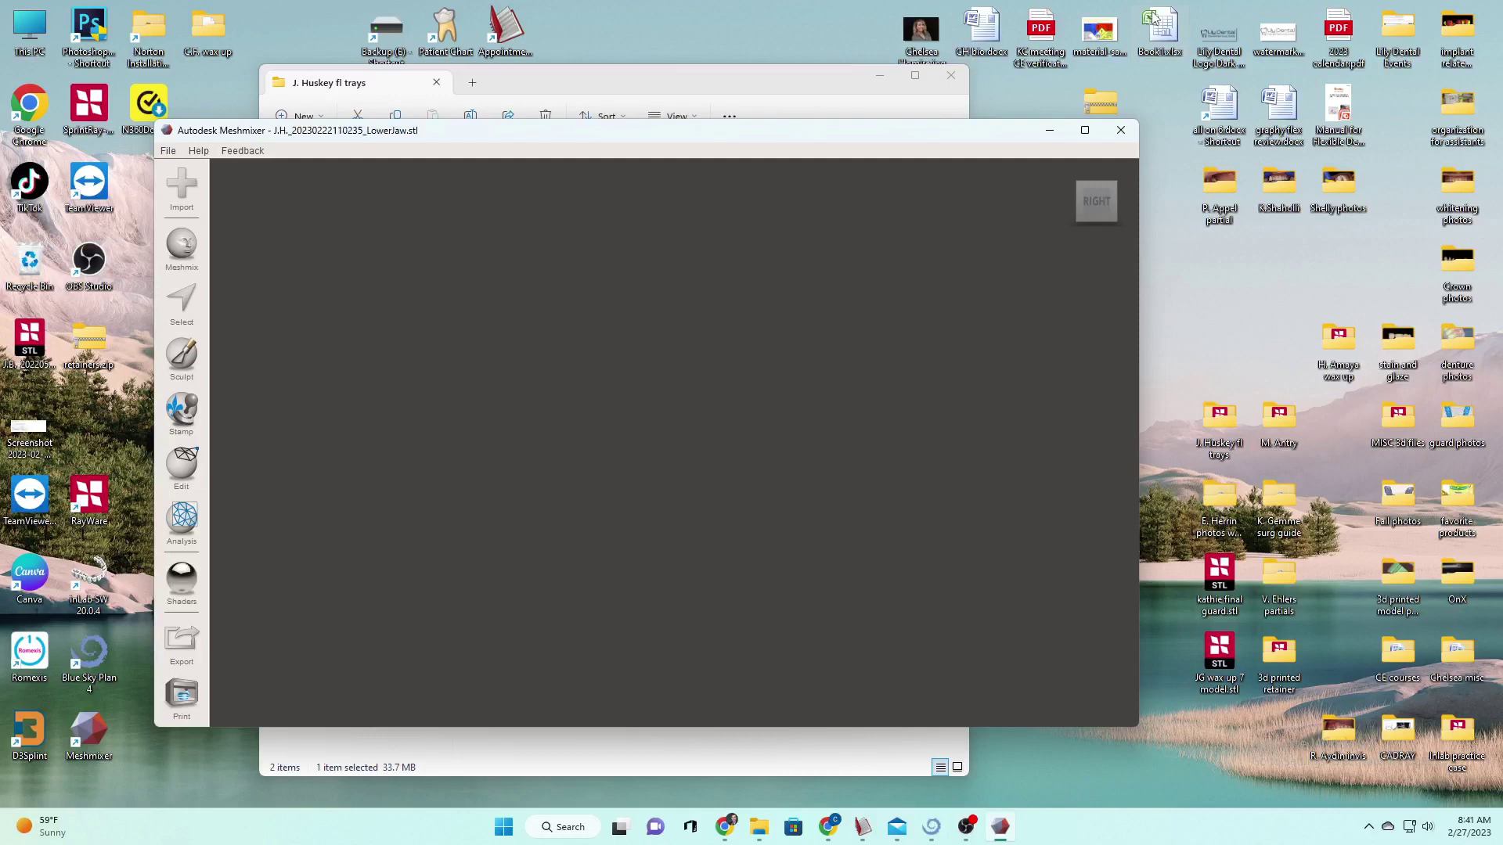
Maximize Meshmixer, select the ragged left end of the lower jaw, smooth its boundary and delete it.
click(1085, 130)
click(28, 176)
scroll(530, 503, up, 2)
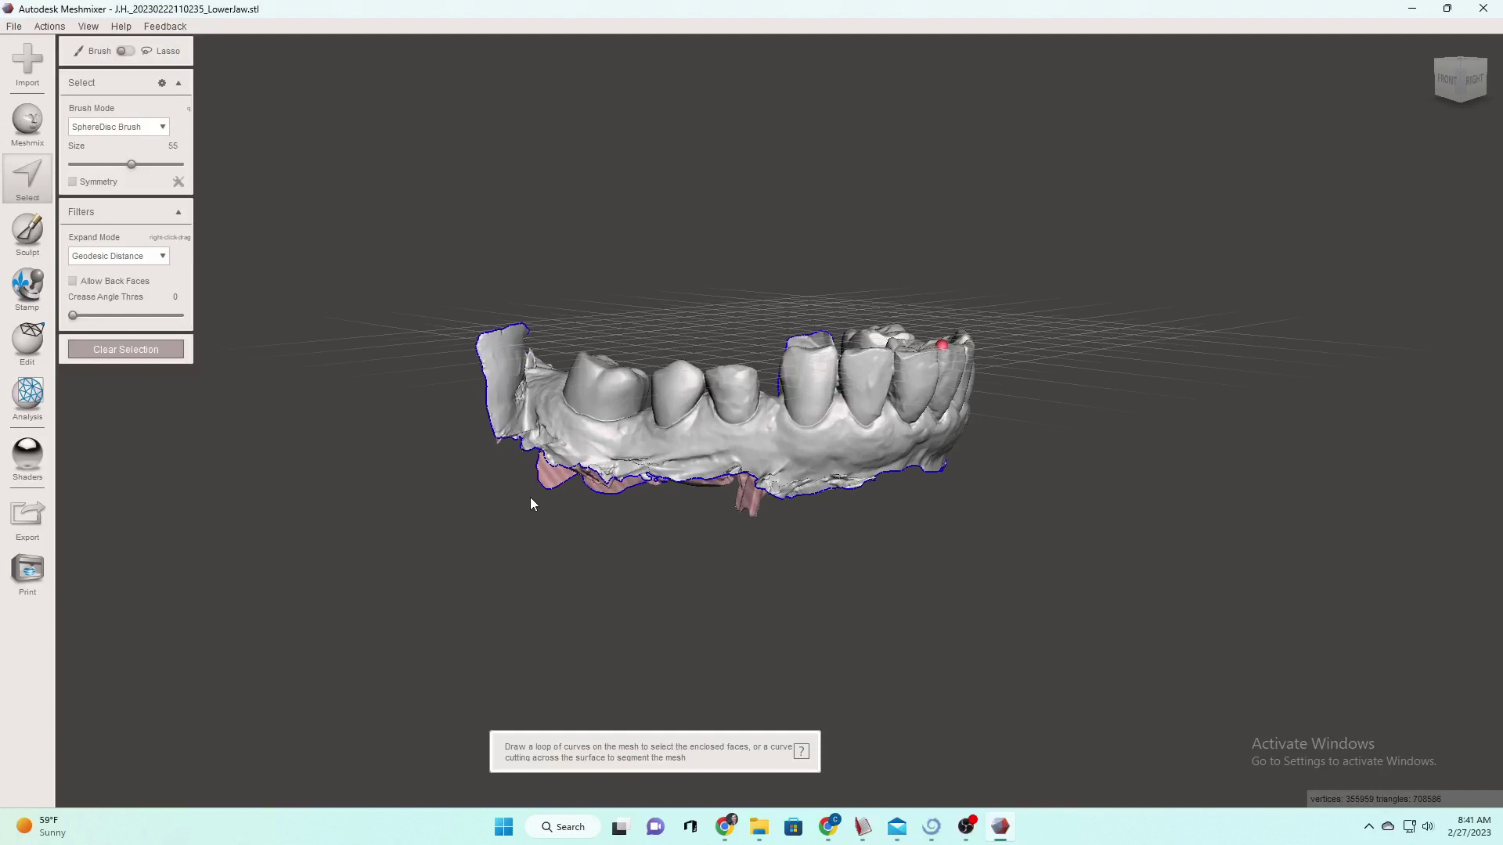
right_drag(530, 503, 528, 234)
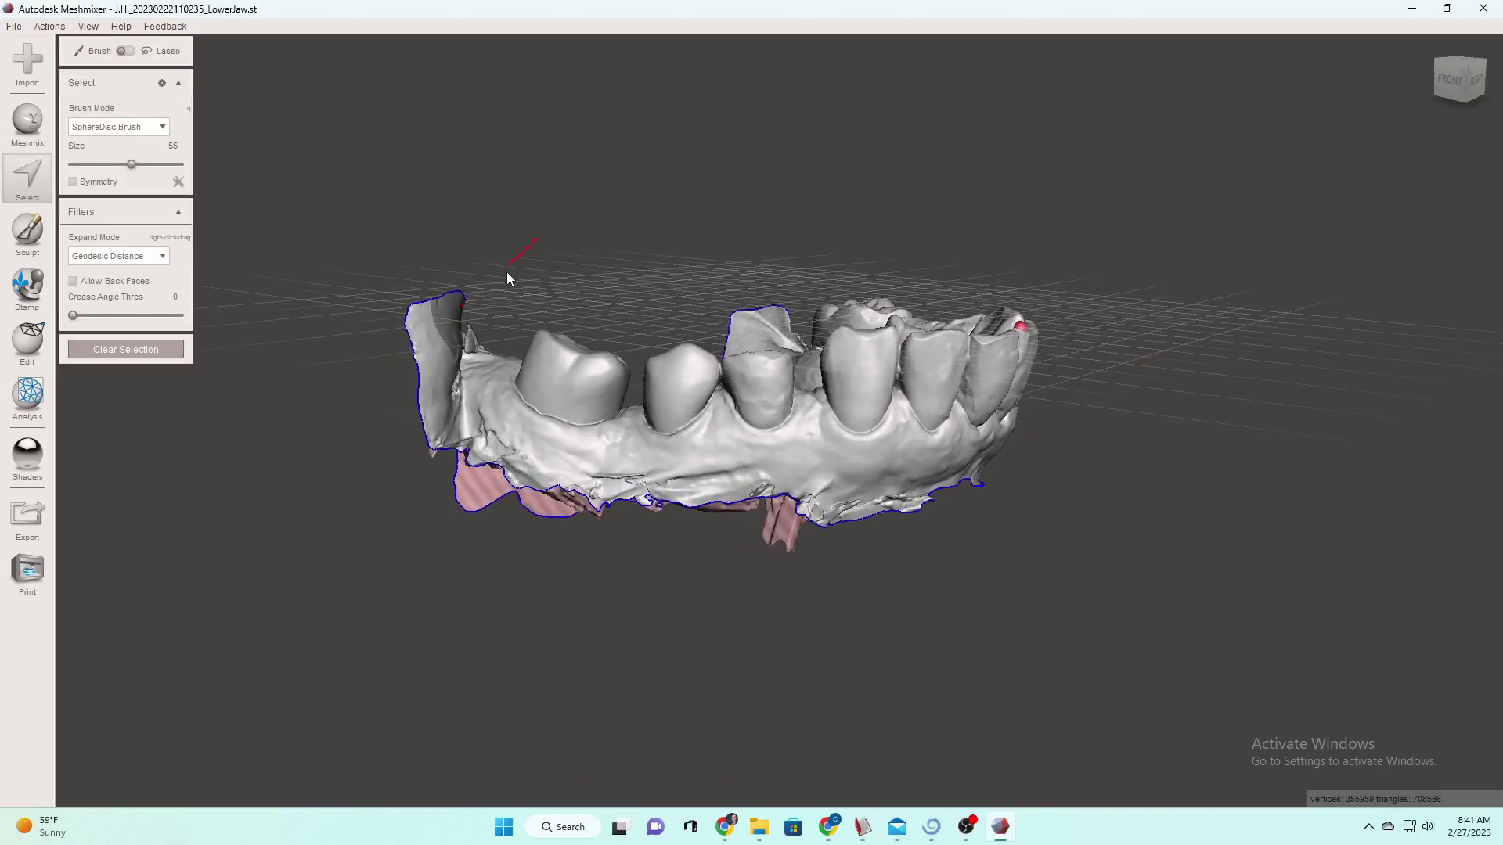
mouse_move(512, 392)
mouse_down()
mouse_move(509, 423)
mouse_move(599, 600)
mouse_move(548, 509)
mouse_up()
scroll(512, 391, up, 1)
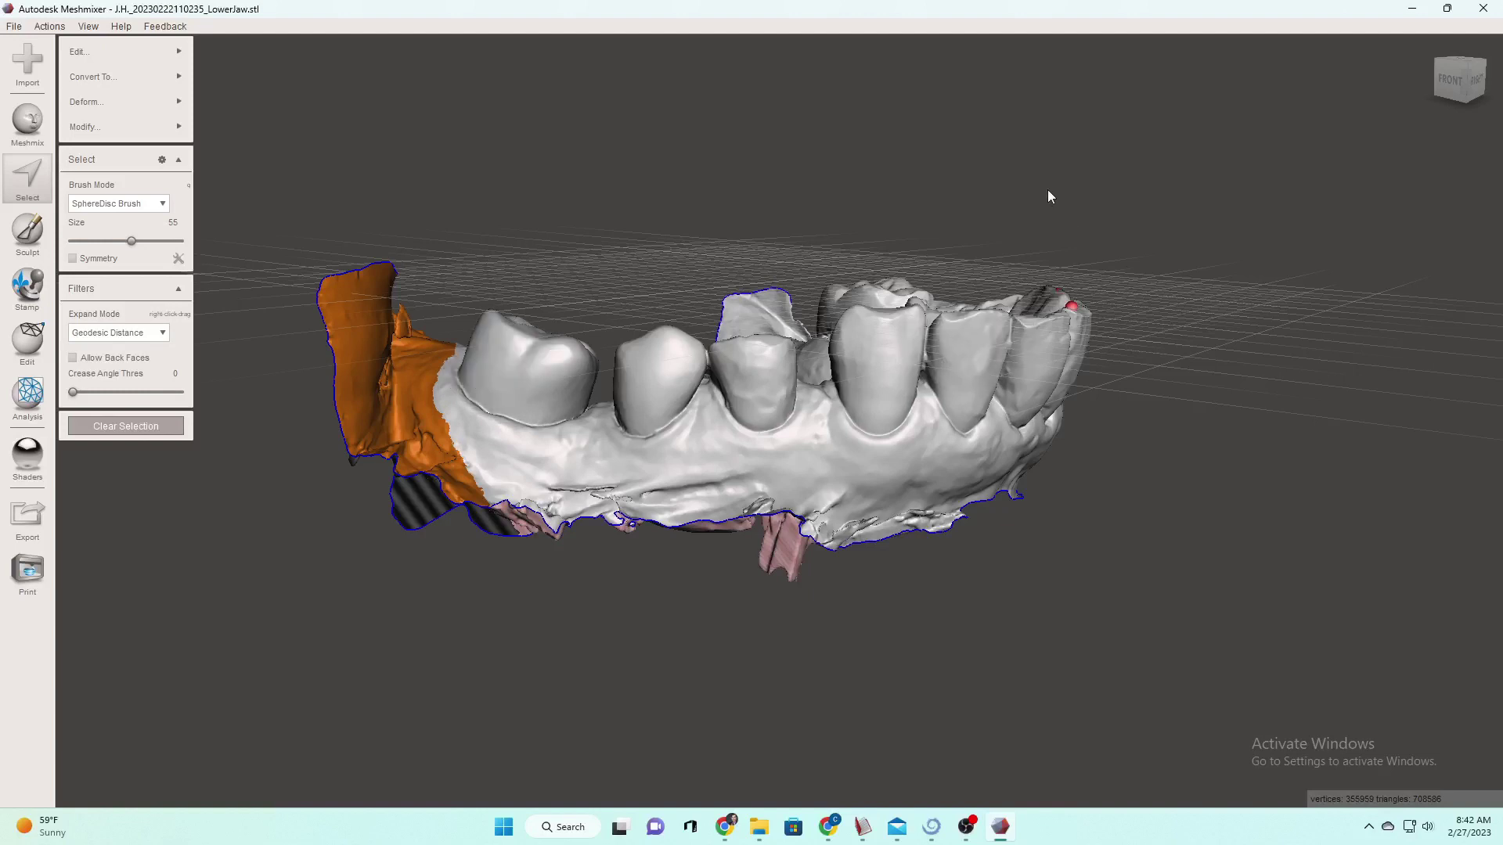
key(b)
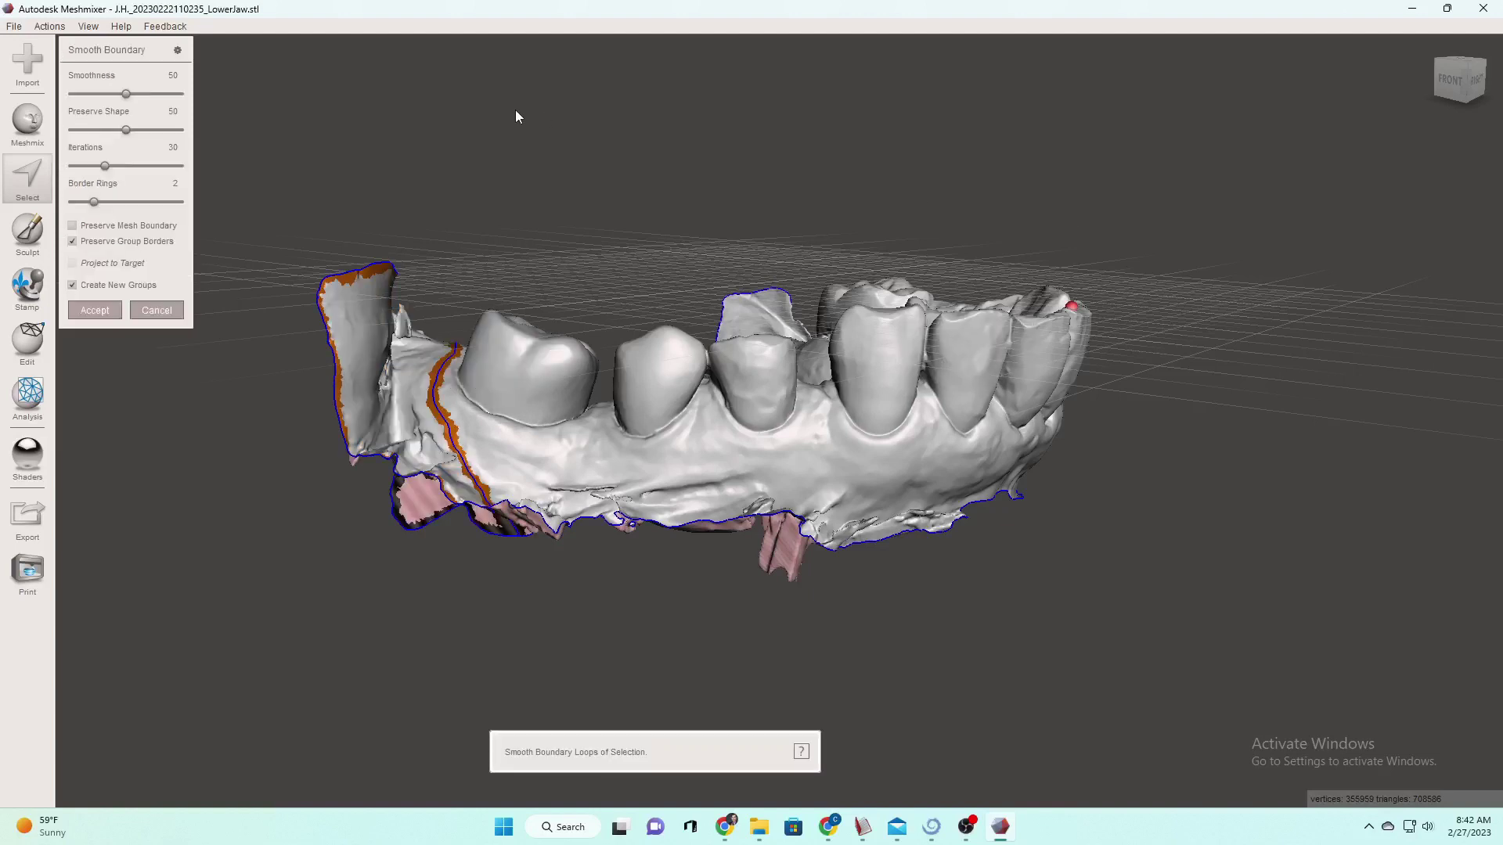
key(Return)
key(Delete)
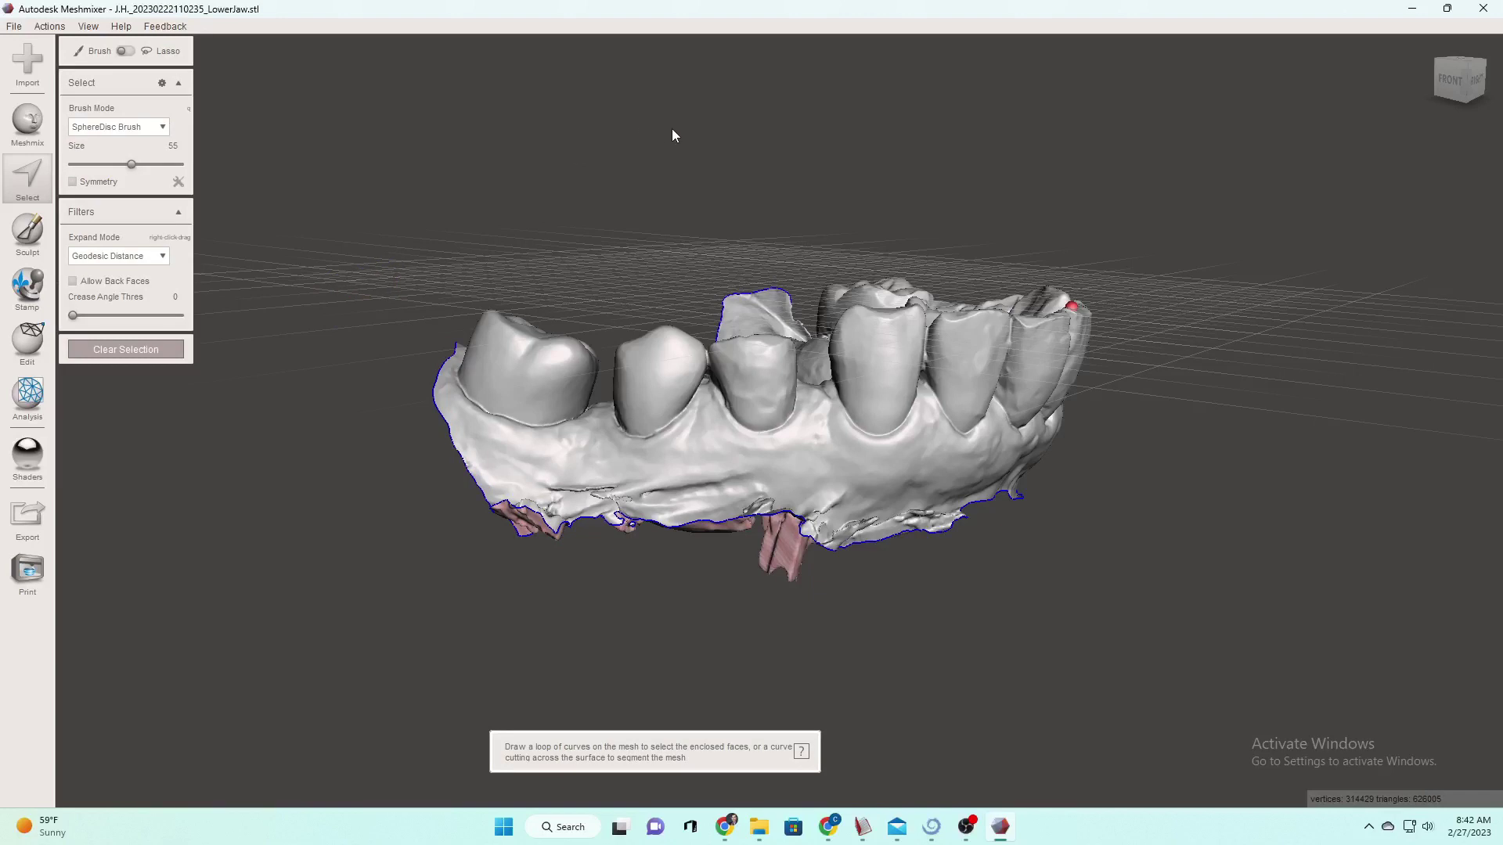
Lasso the gum below the lower teeth, deselect the teeth, smooth the boundary and delete it.
mouse_move(348, 427)
mouse_down()
mouse_move(520, 486)
mouse_move(901, 503)
mouse_up()
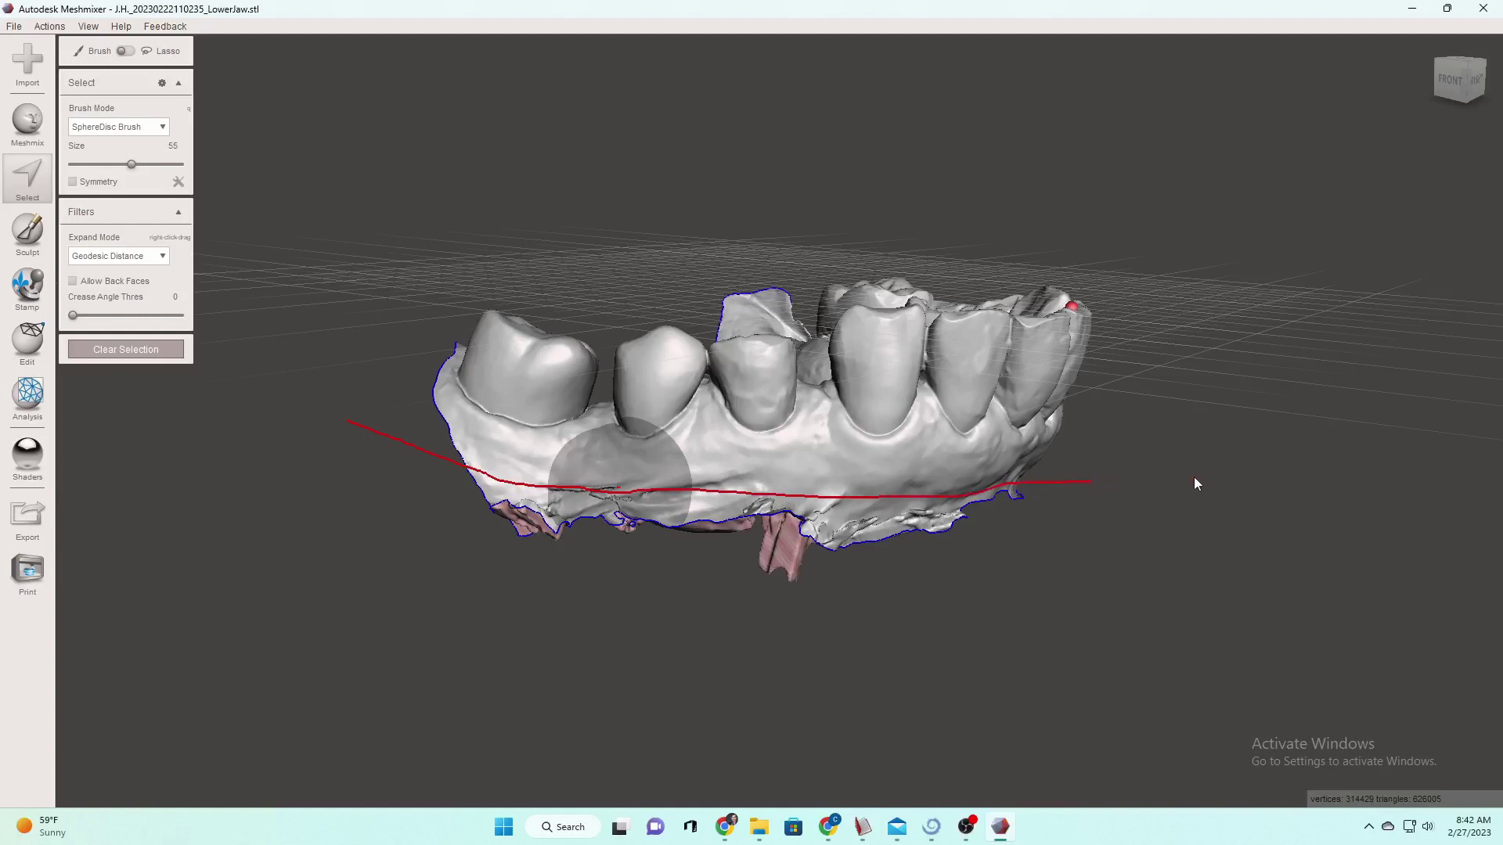
mouse_move(1194, 478)
mouse_down()
mouse_move(1189, 467)
mouse_move(1191, 486)
mouse_up()
right_drag(1191, 486, 1027, 458)
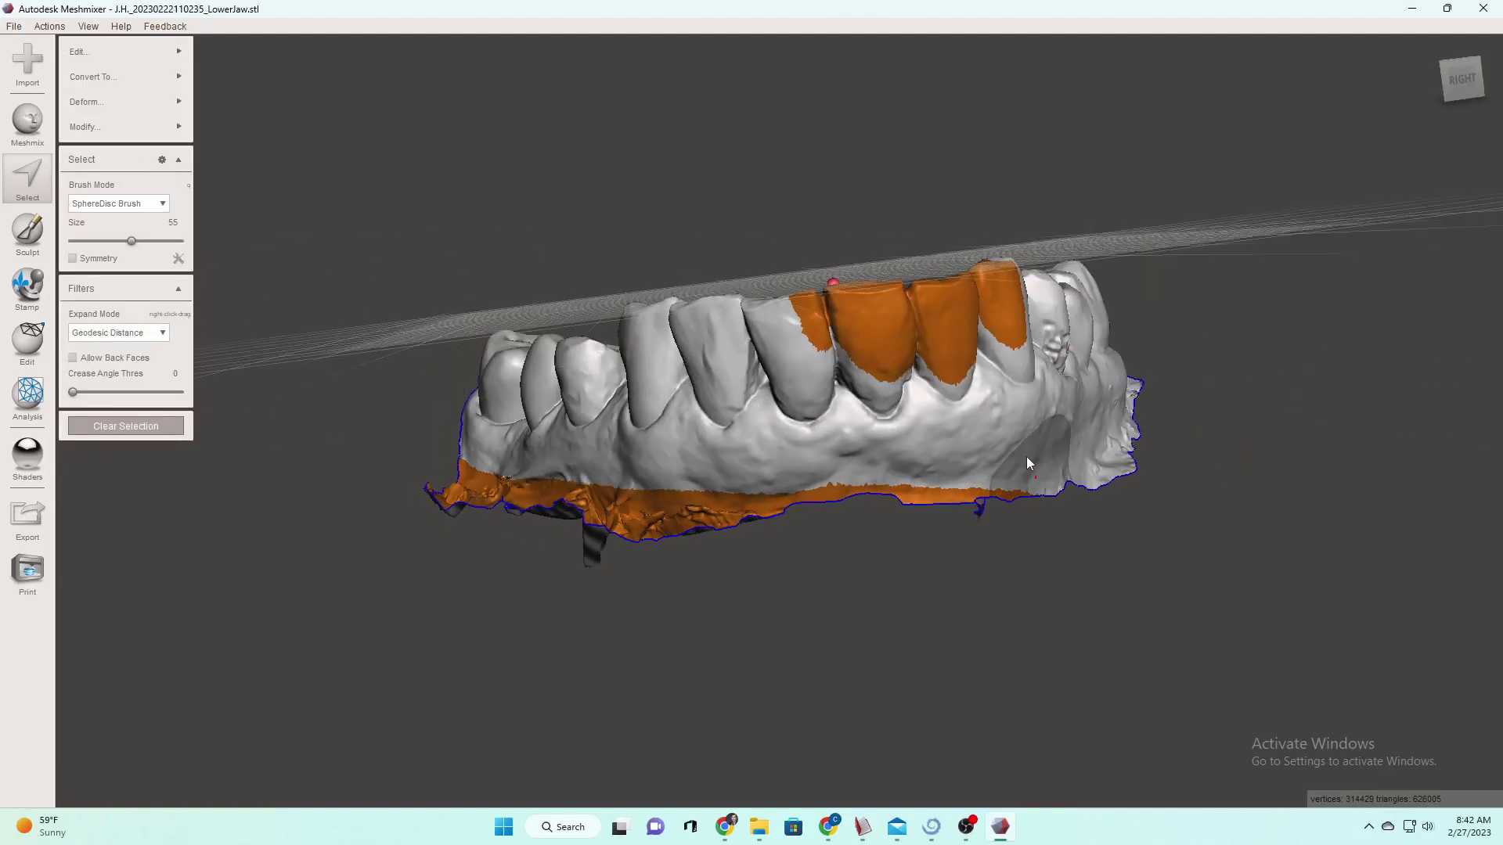
mouse_move(993, 313)
ctrl+mouse_down()
mouse_move(794, 332)
mouse_move(994, 386)
ctrl+mouse_up()
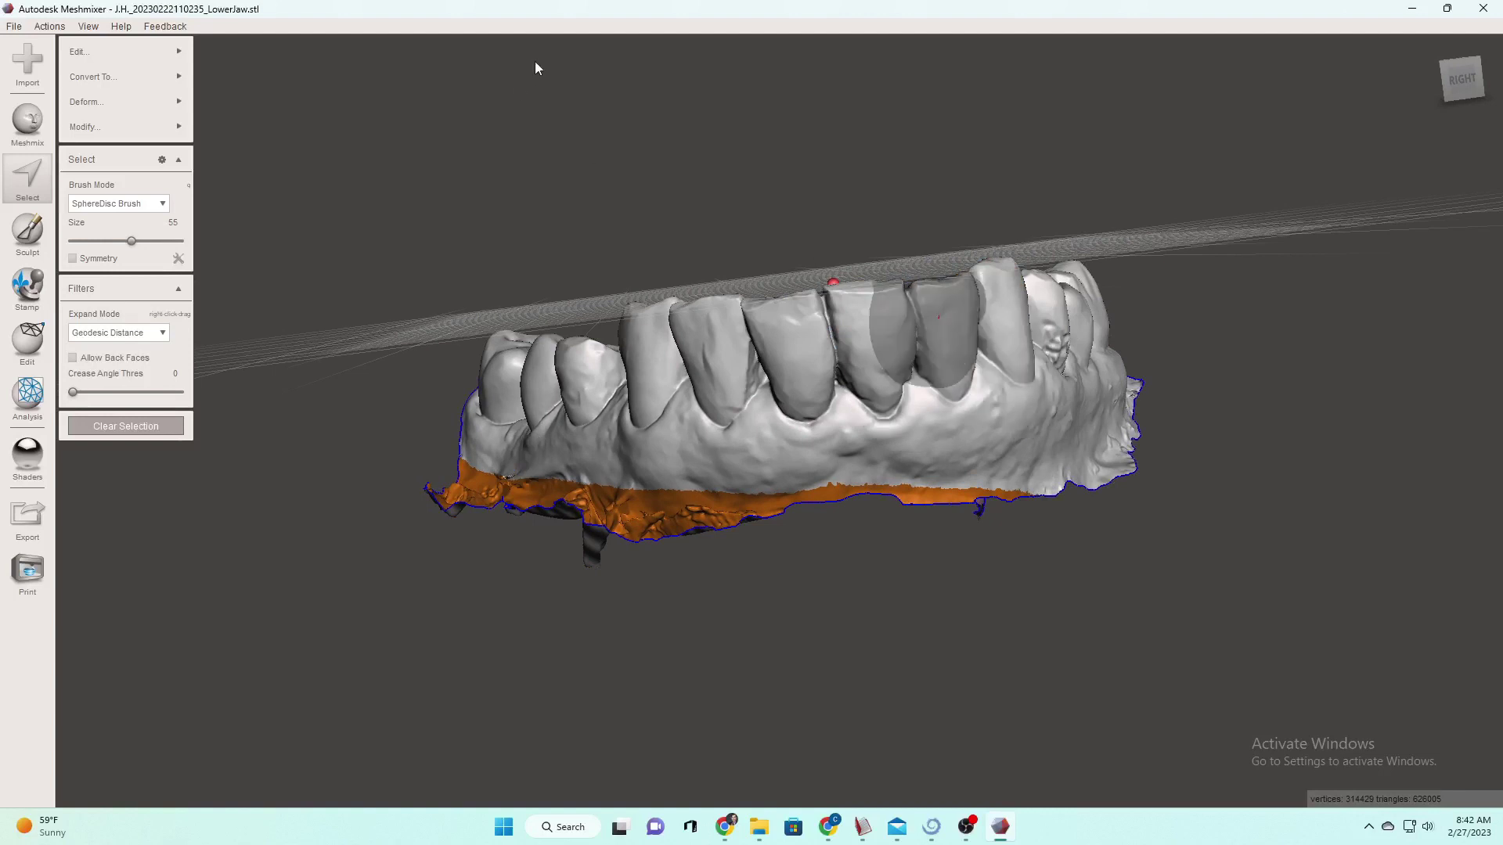
right_drag(536, 69, 876, 370)
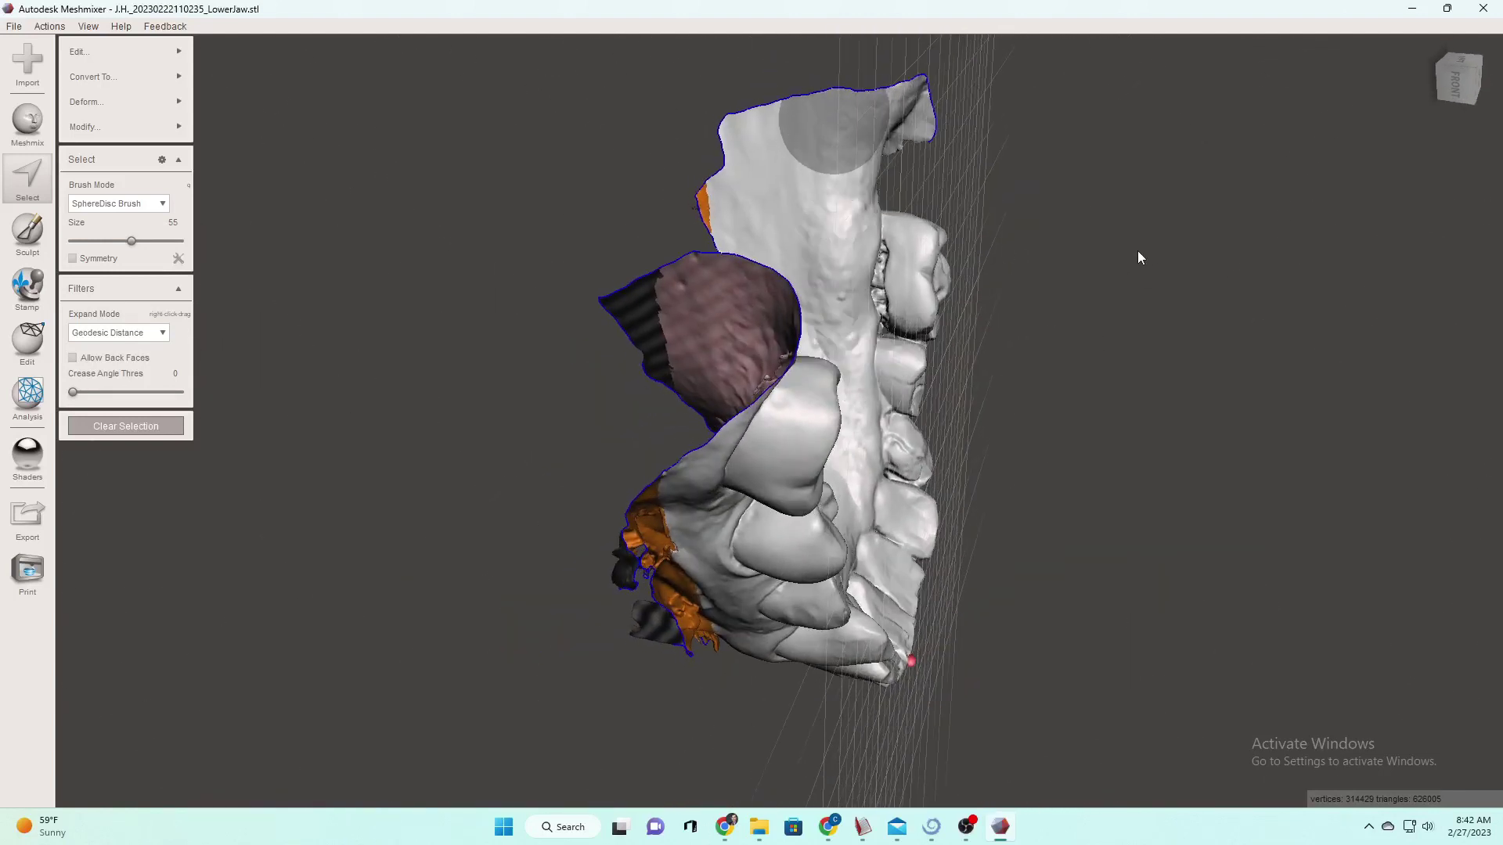
key(b)
right_drag(1117, 260, 699, 164)
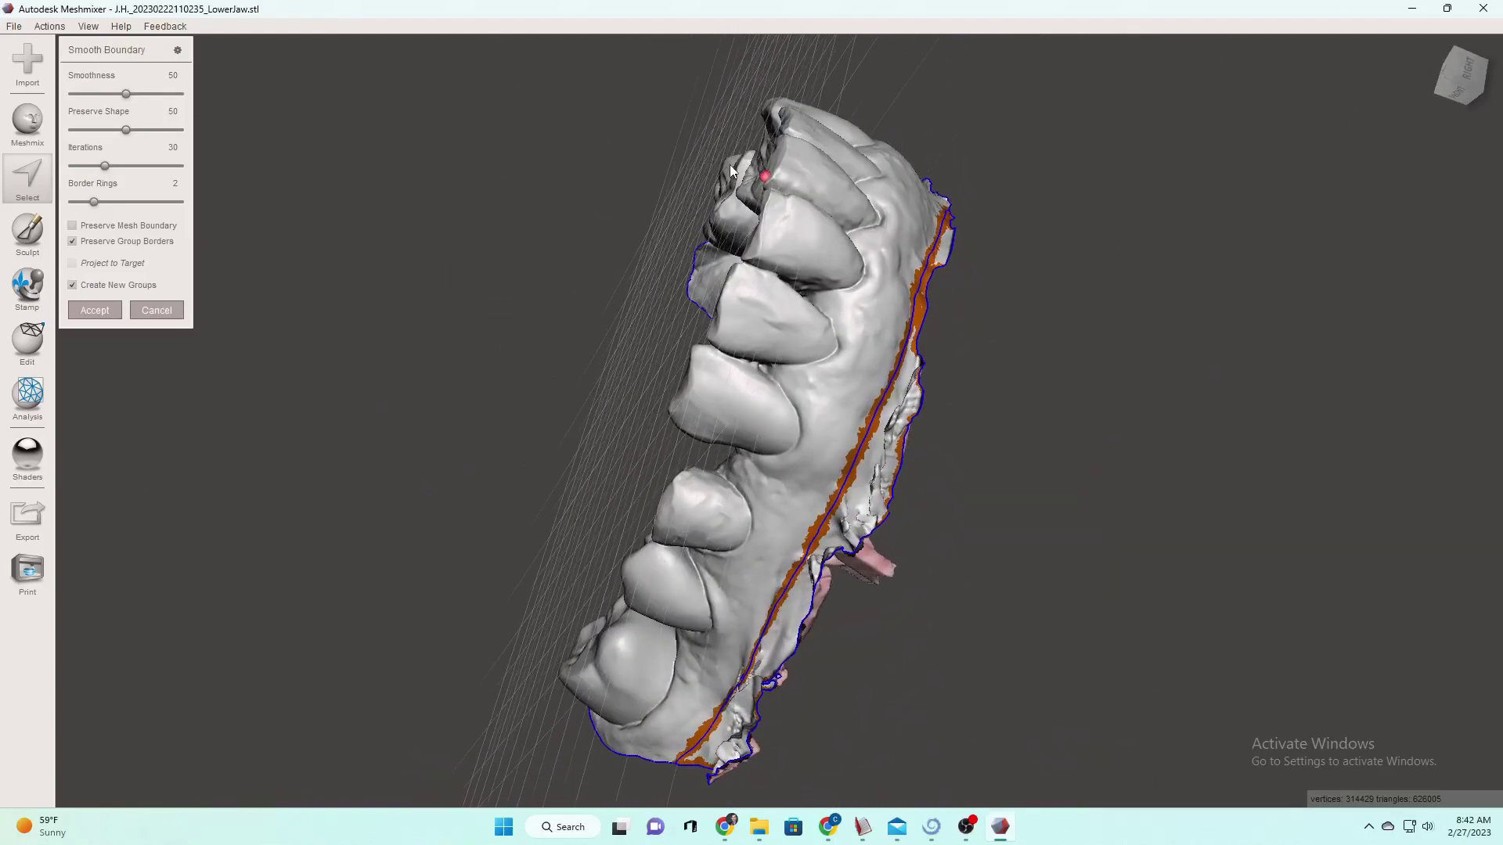
key(Return)
key(Delete)
Select the tongue-side tissue inside the lower arch, refining it around the molars and front teeth.
right_drag(945, 402, 686, 157)
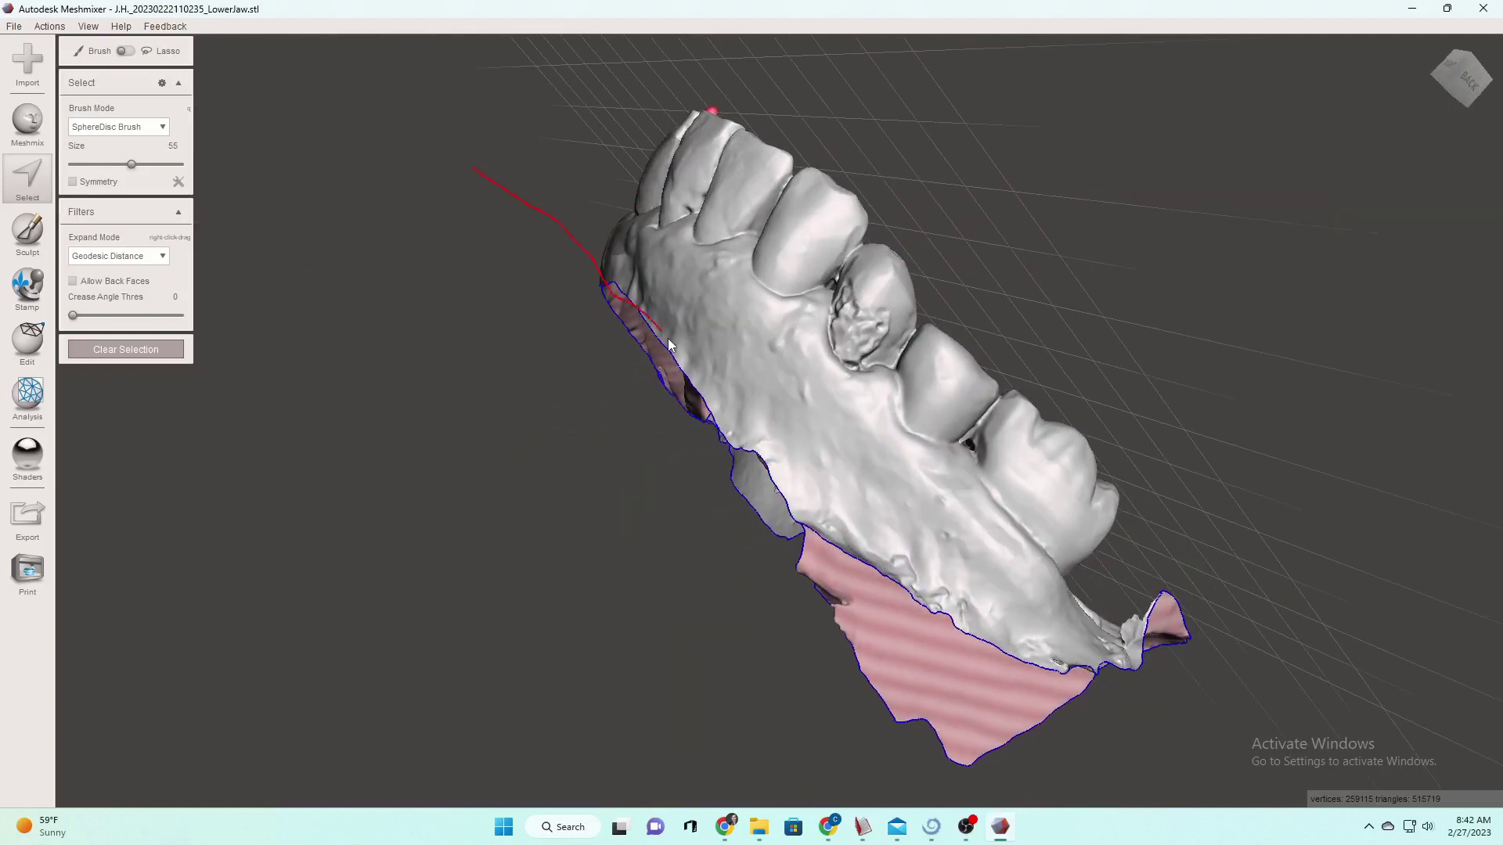
mouse_move(668, 338)
mouse_down()
mouse_move(736, 404)
mouse_move(878, 491)
mouse_up()
drag(1021, 598, 1145, 674)
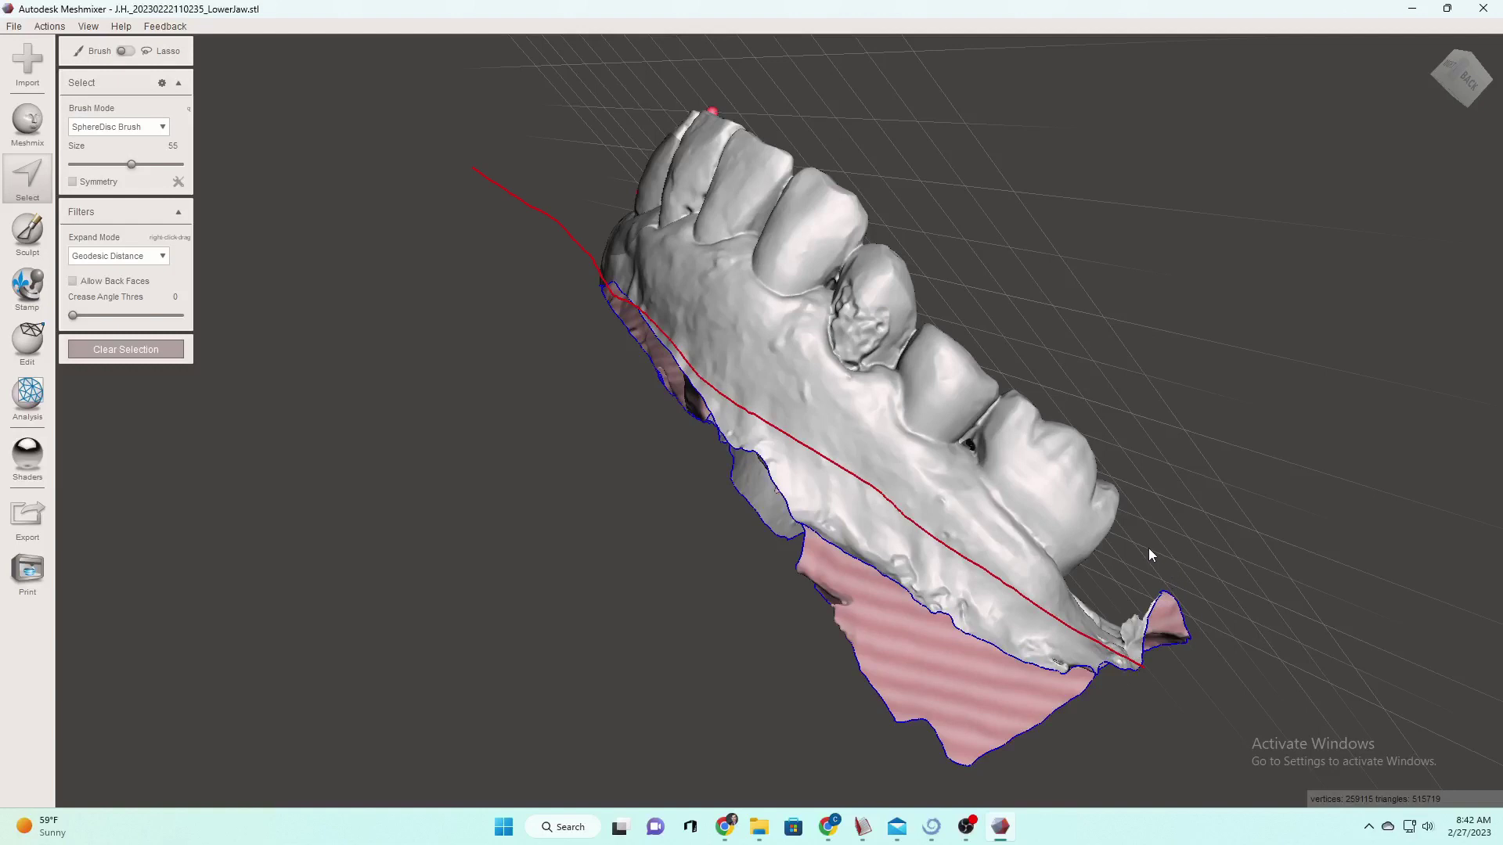
mouse_move(369, 295)
right_down()
mouse_move(731, 510)
mouse_move(1051, 503)
right_up()
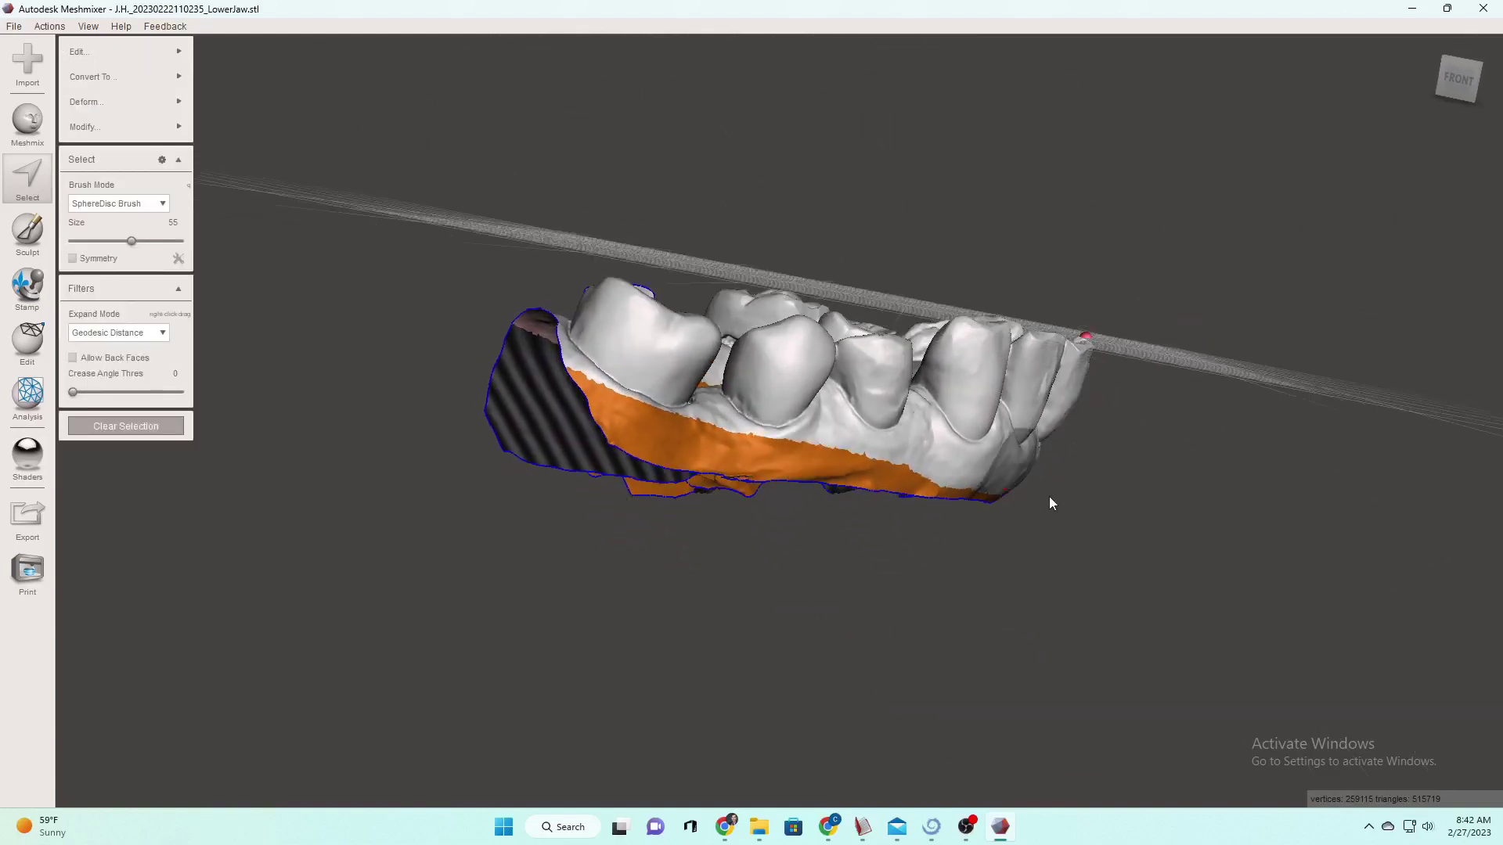
mouse_move(994, 492)
ctrl+mouse_down()
mouse_move(521, 388)
mouse_move(216, 222)
ctrl+mouse_up()
mouse_move(216, 222)
right_down()
mouse_move(524, 415)
mouse_move(529, 454)
right_up()
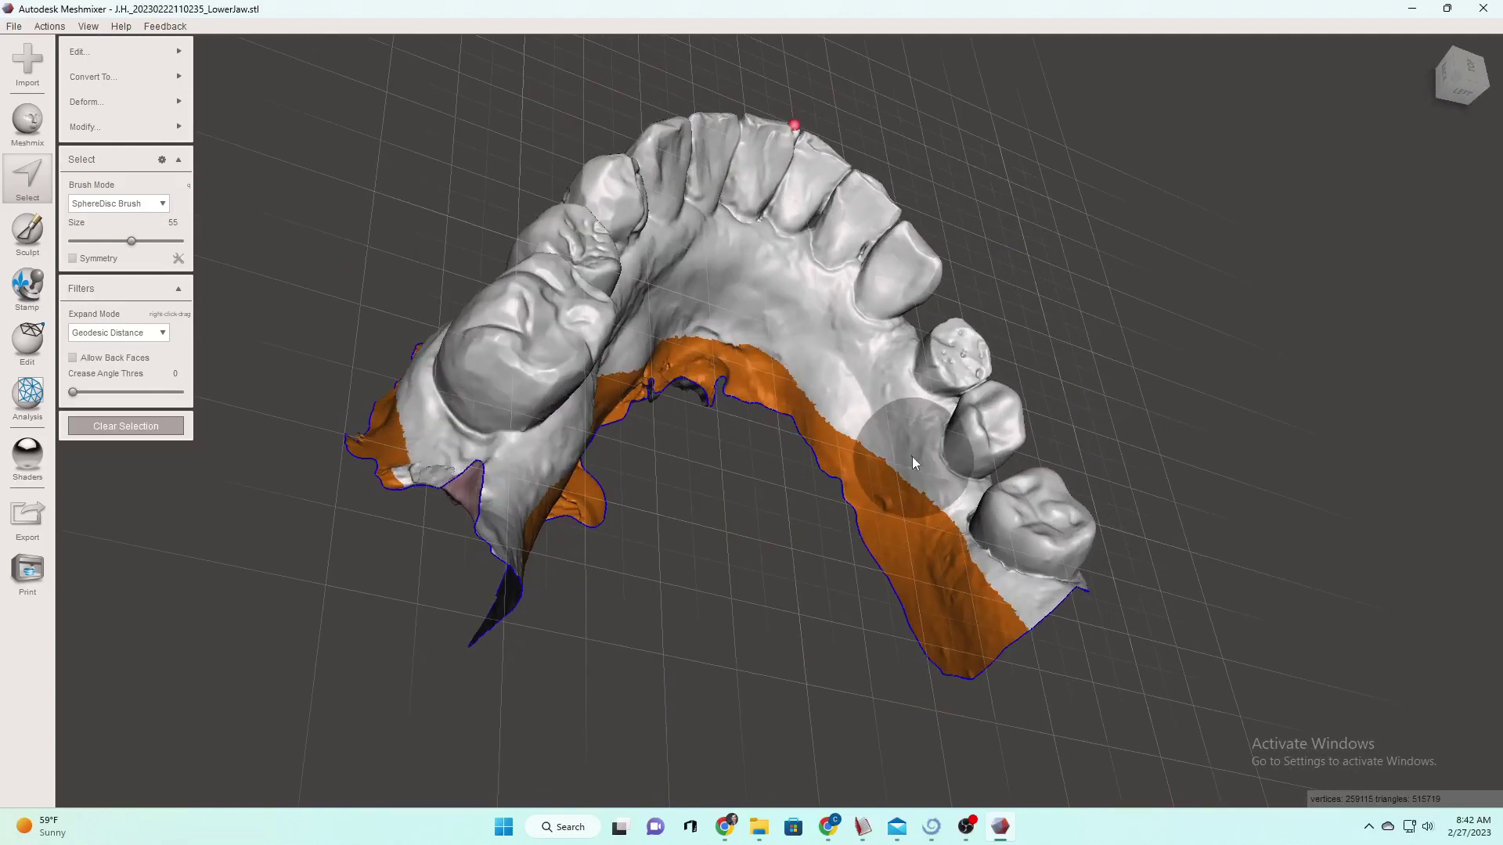
mouse_move(936, 462)
ctrl+mouse_down()
mouse_move(987, 532)
mouse_move(994, 634)
mouse_move(949, 483)
ctrl+mouse_up()
mouse_move(802, 233)
right_down()
mouse_move(692, 200)
mouse_move(663, 410)
right_up()
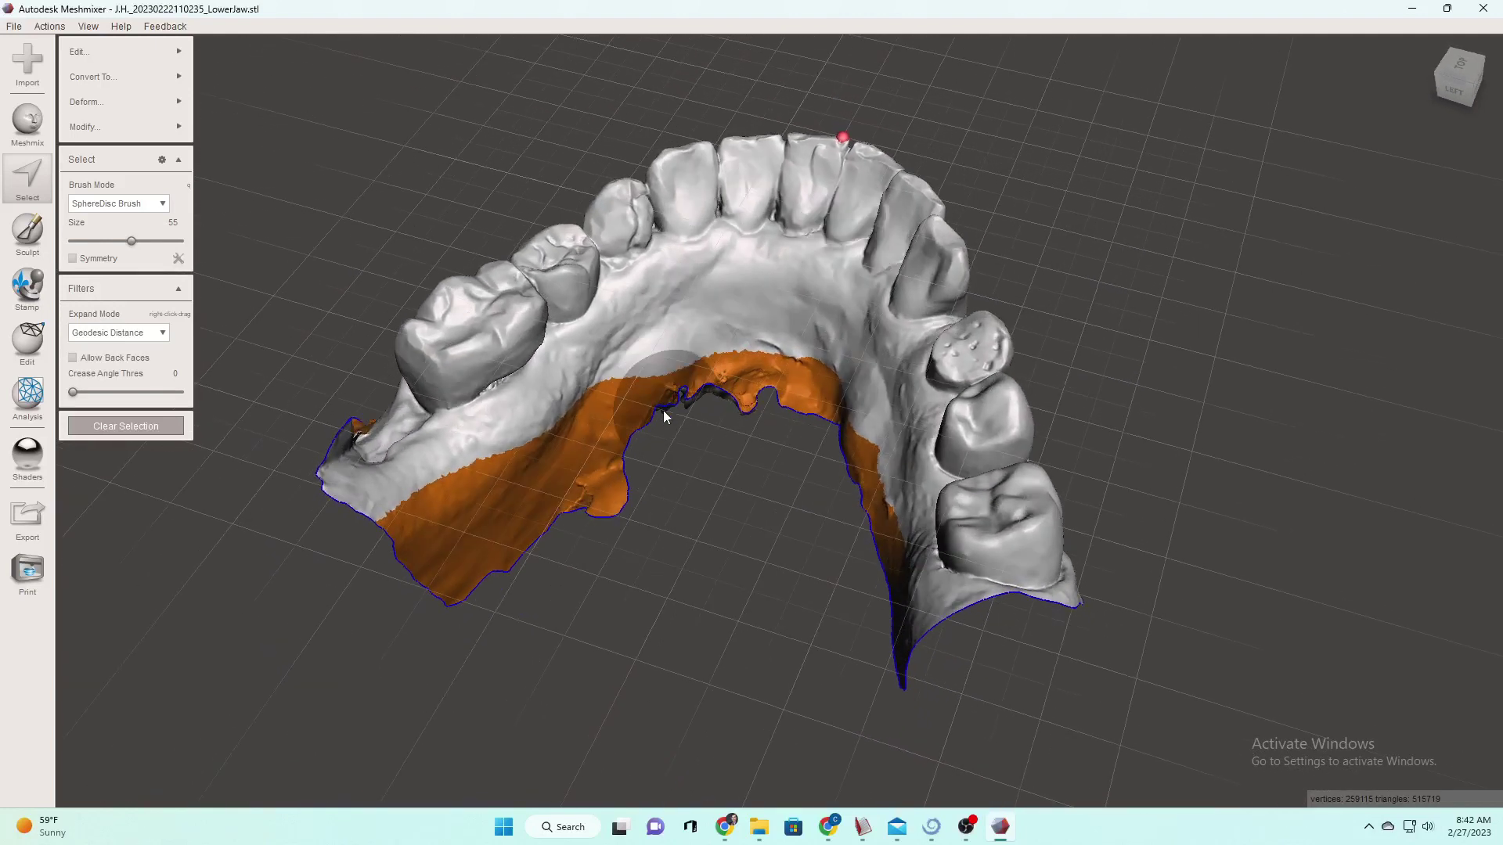
mouse_move(630, 408)
mouse_down()
mouse_move(641, 377)
mouse_move(674, 392)
mouse_move(719, 362)
mouse_move(754, 386)
mouse_move(446, 527)
mouse_move(368, 457)
mouse_move(343, 481)
mouse_up()
right_drag(284, 443, 472, 574)
mouse_move(472, 575)
ctrl+mouse_down()
mouse_move(642, 590)
mouse_move(640, 526)
mouse_move(620, 565)
mouse_move(658, 571)
ctrl+mouse_up()
mouse_move(772, 597)
right_down()
mouse_move(645, 502)
mouse_move(426, 388)
right_up()
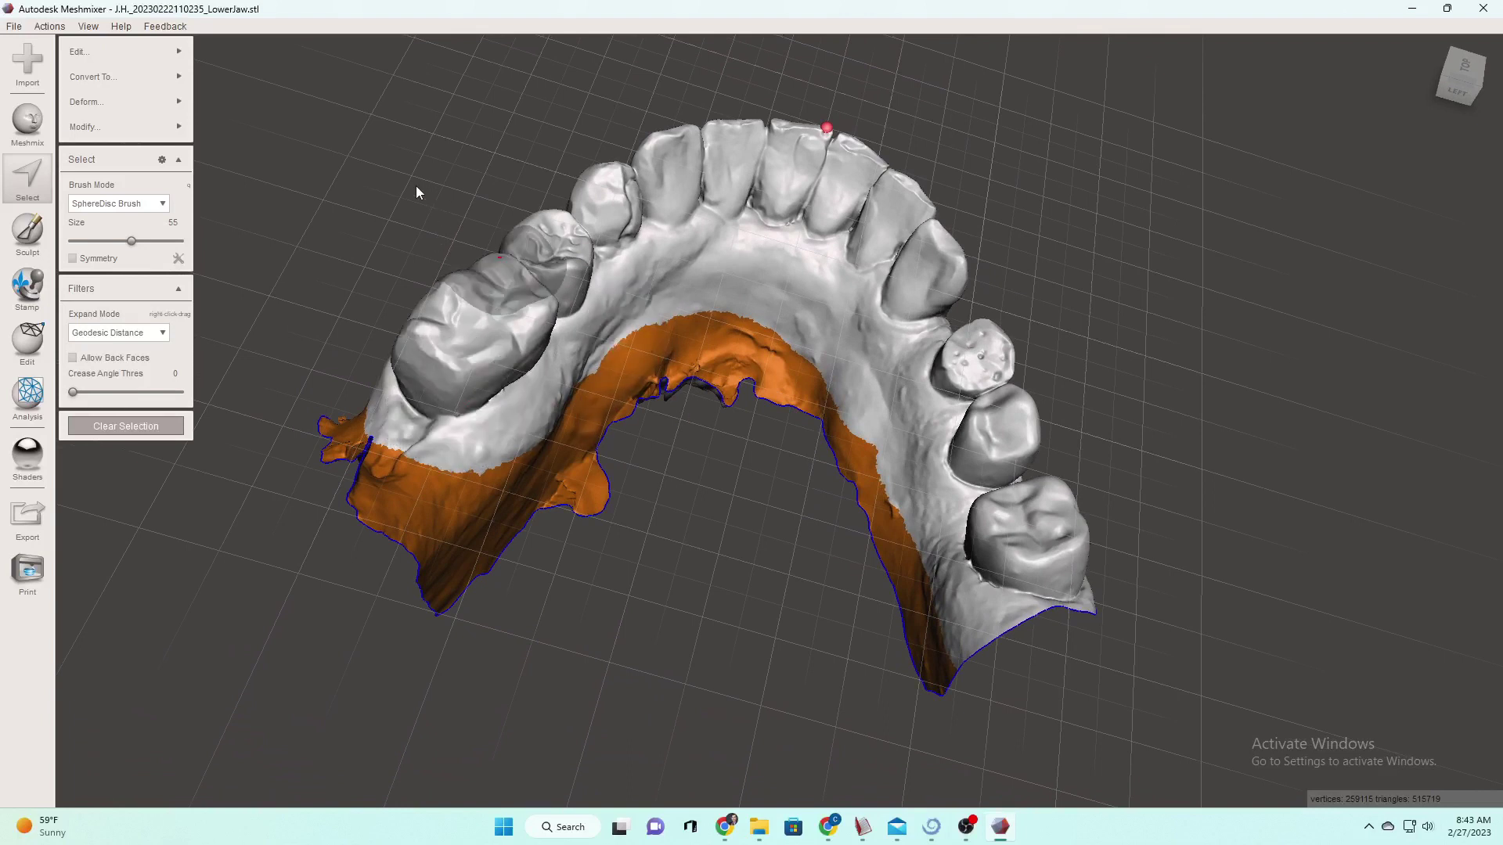
Smooth the lingual selection's boundary twice, accept each, and delete the inner tissue.
key(b)
right_drag(416, 192, 918, 369)
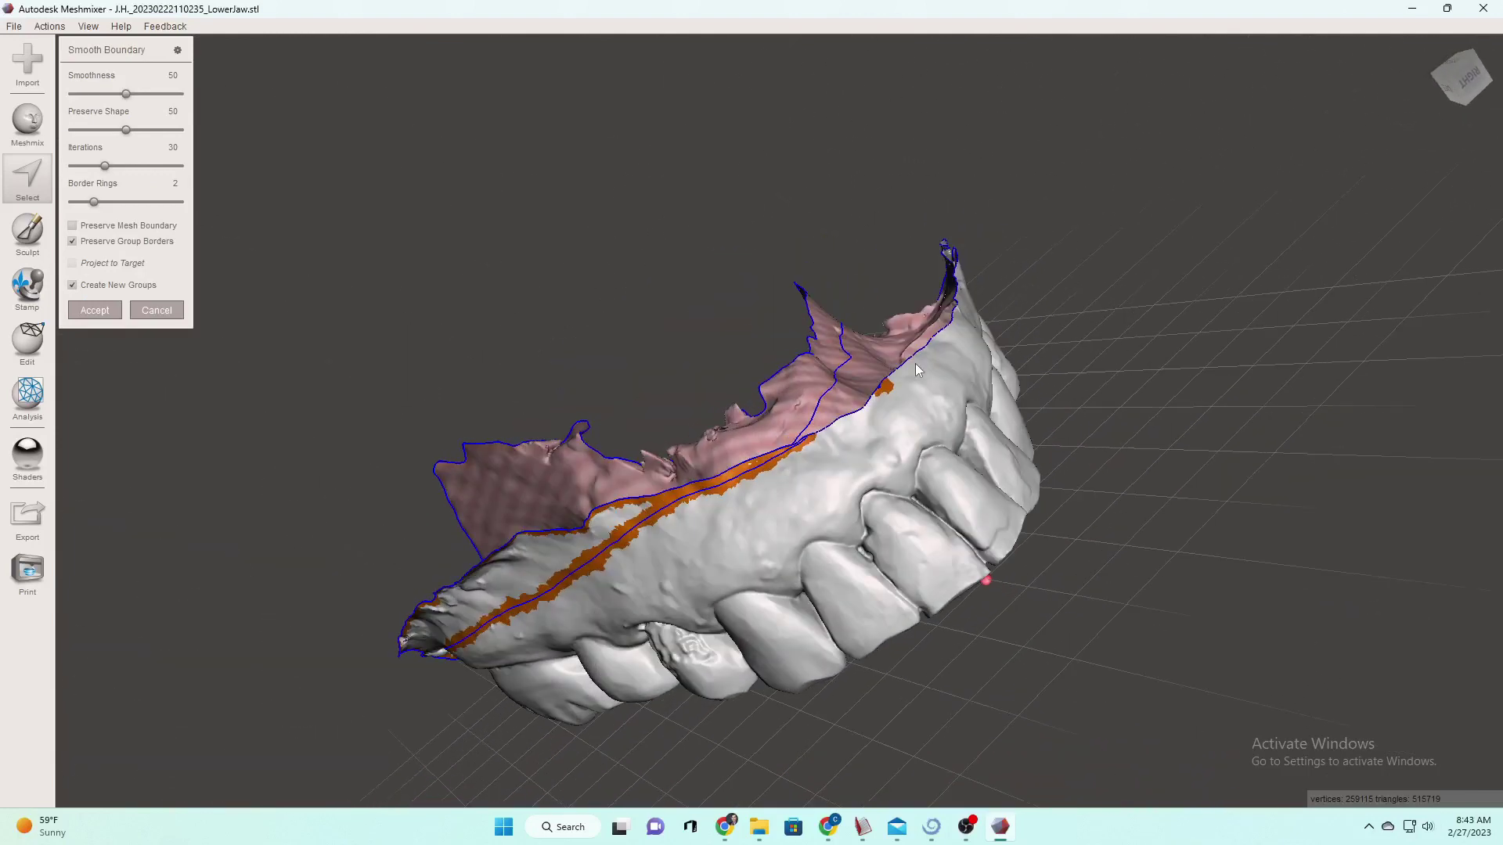
key(Return)
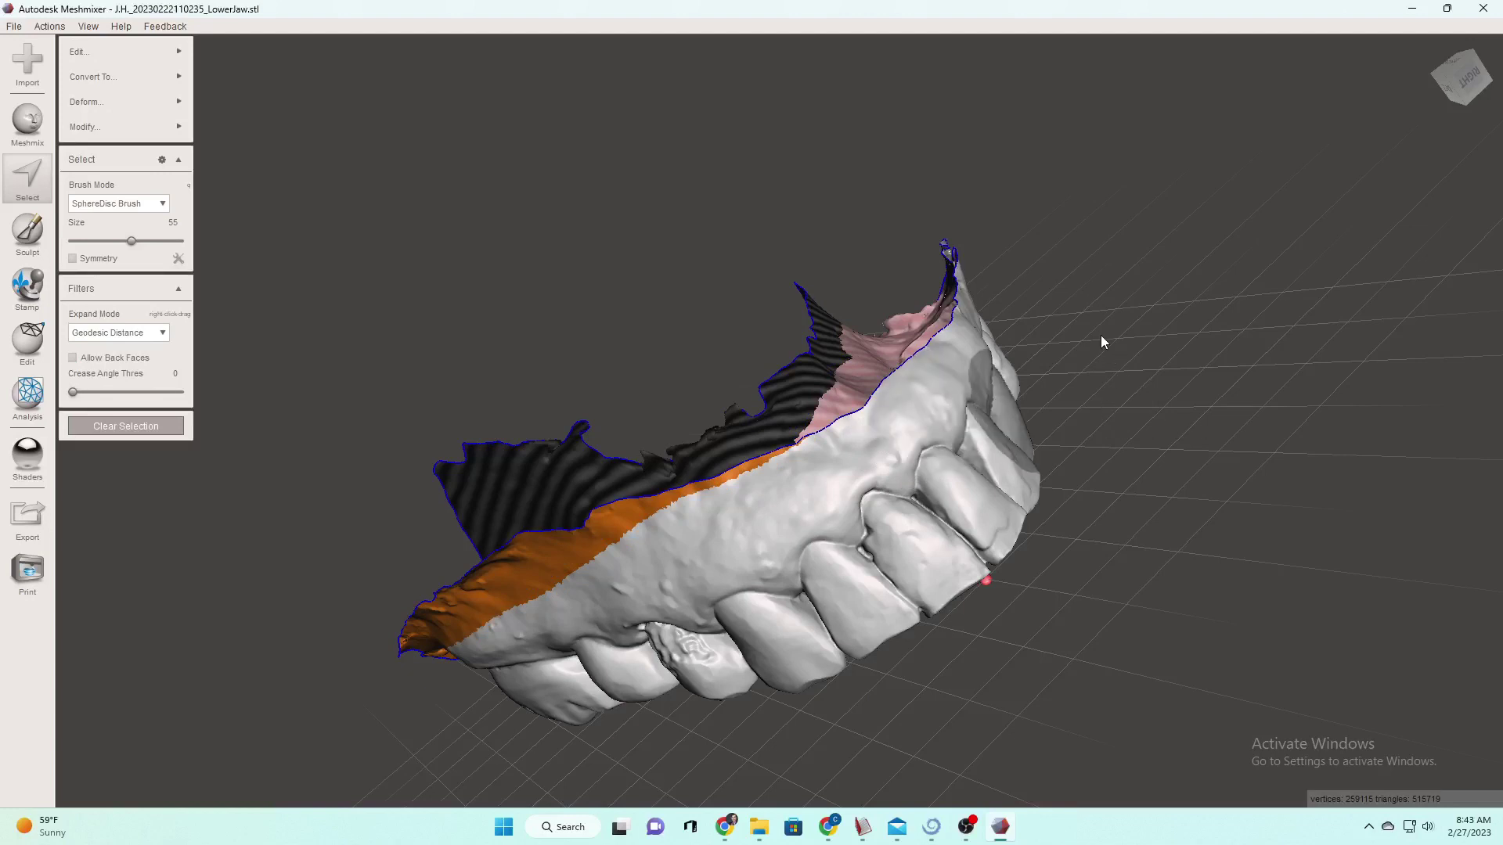
key(b)
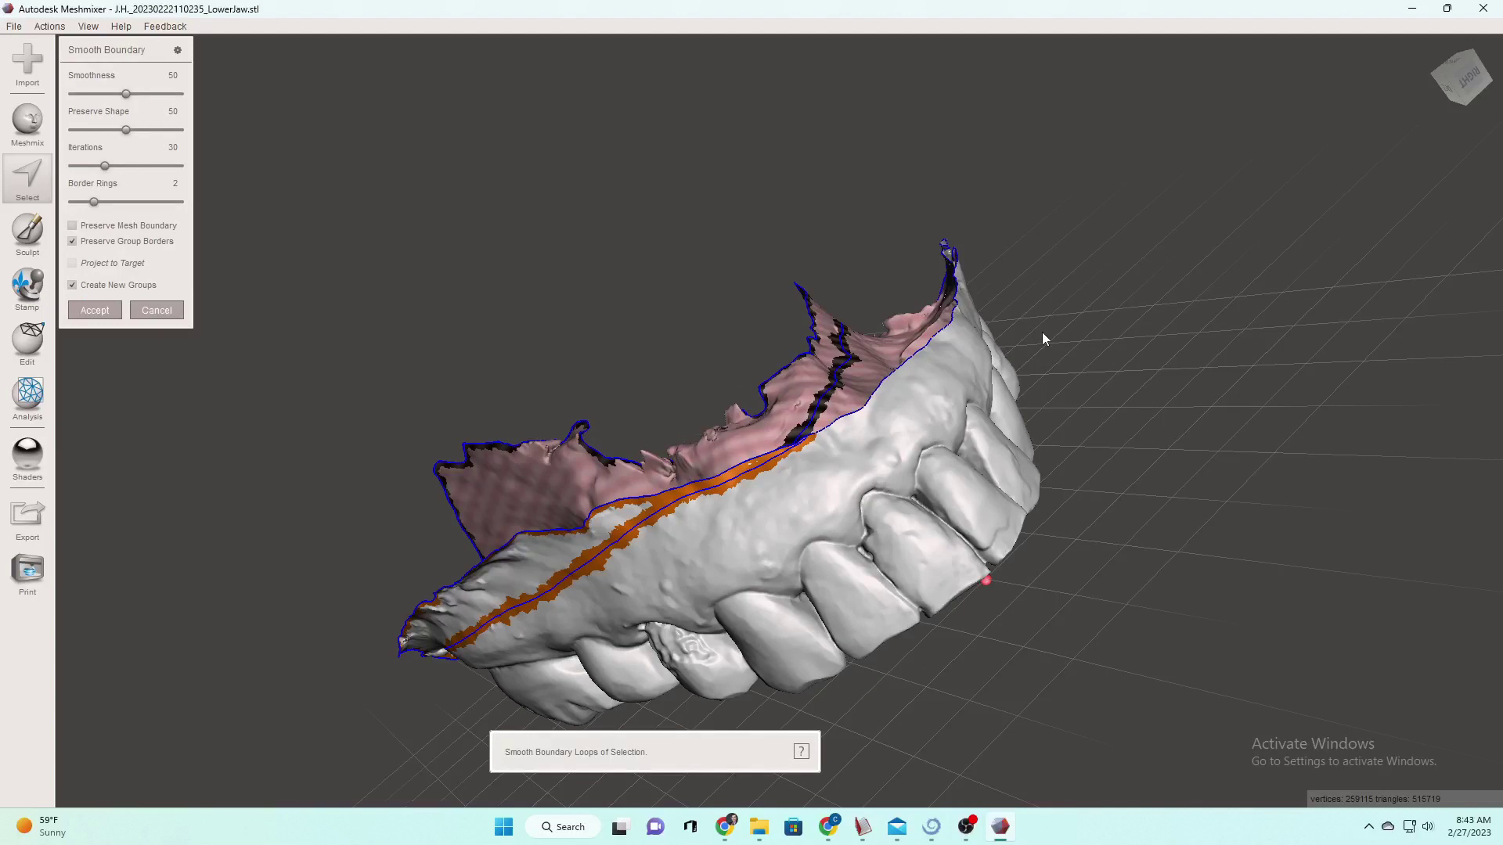
key(Return)
key(Delete)
right_drag(1044, 373, 838, 293)
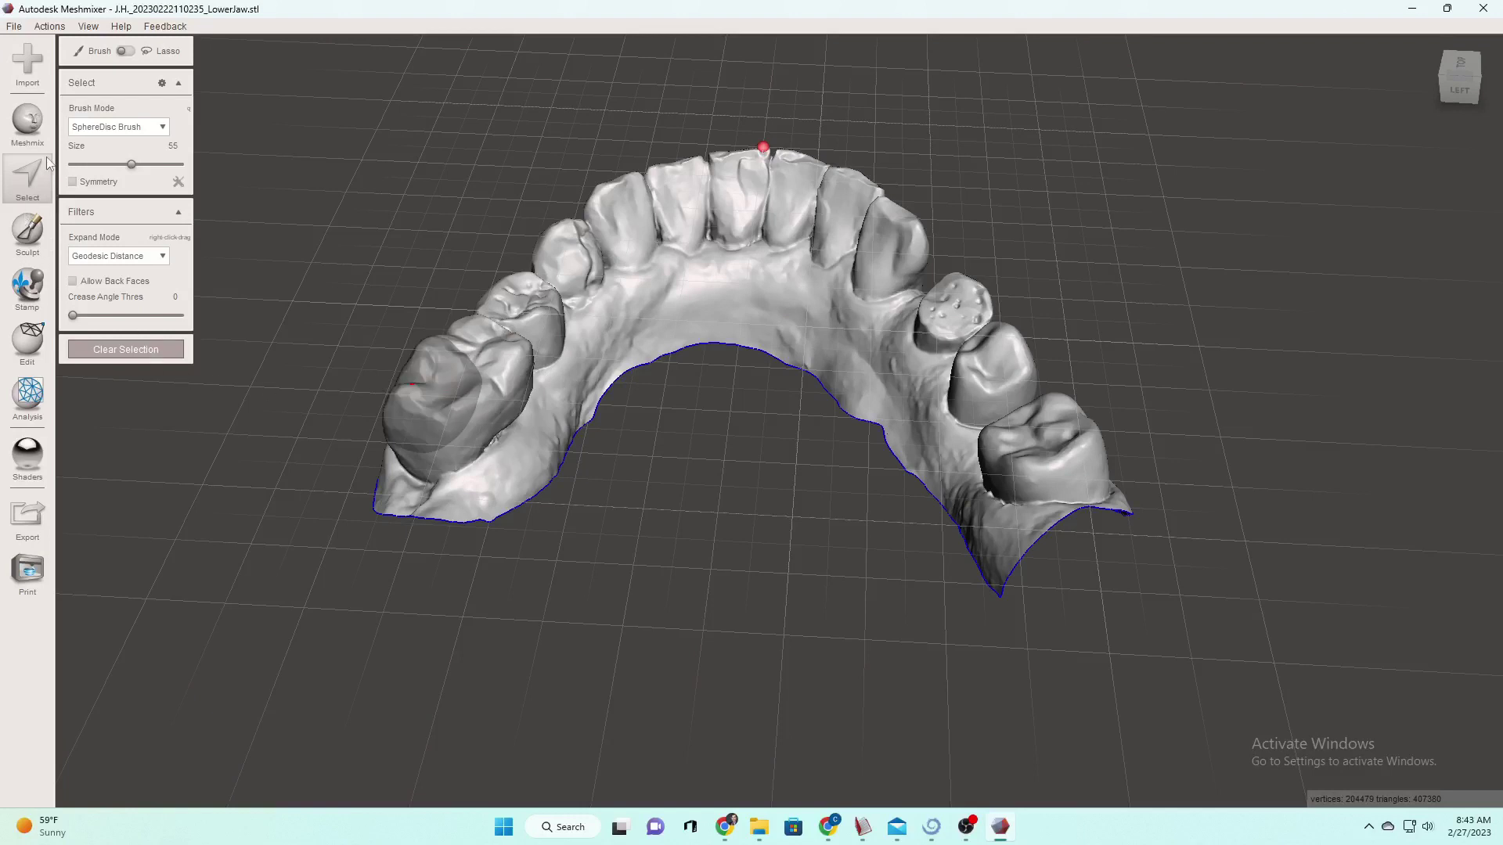
Clear the selection, then select the entire lower jaw mesh with Ctrl+A and show the Edit operations.
click(126, 350)
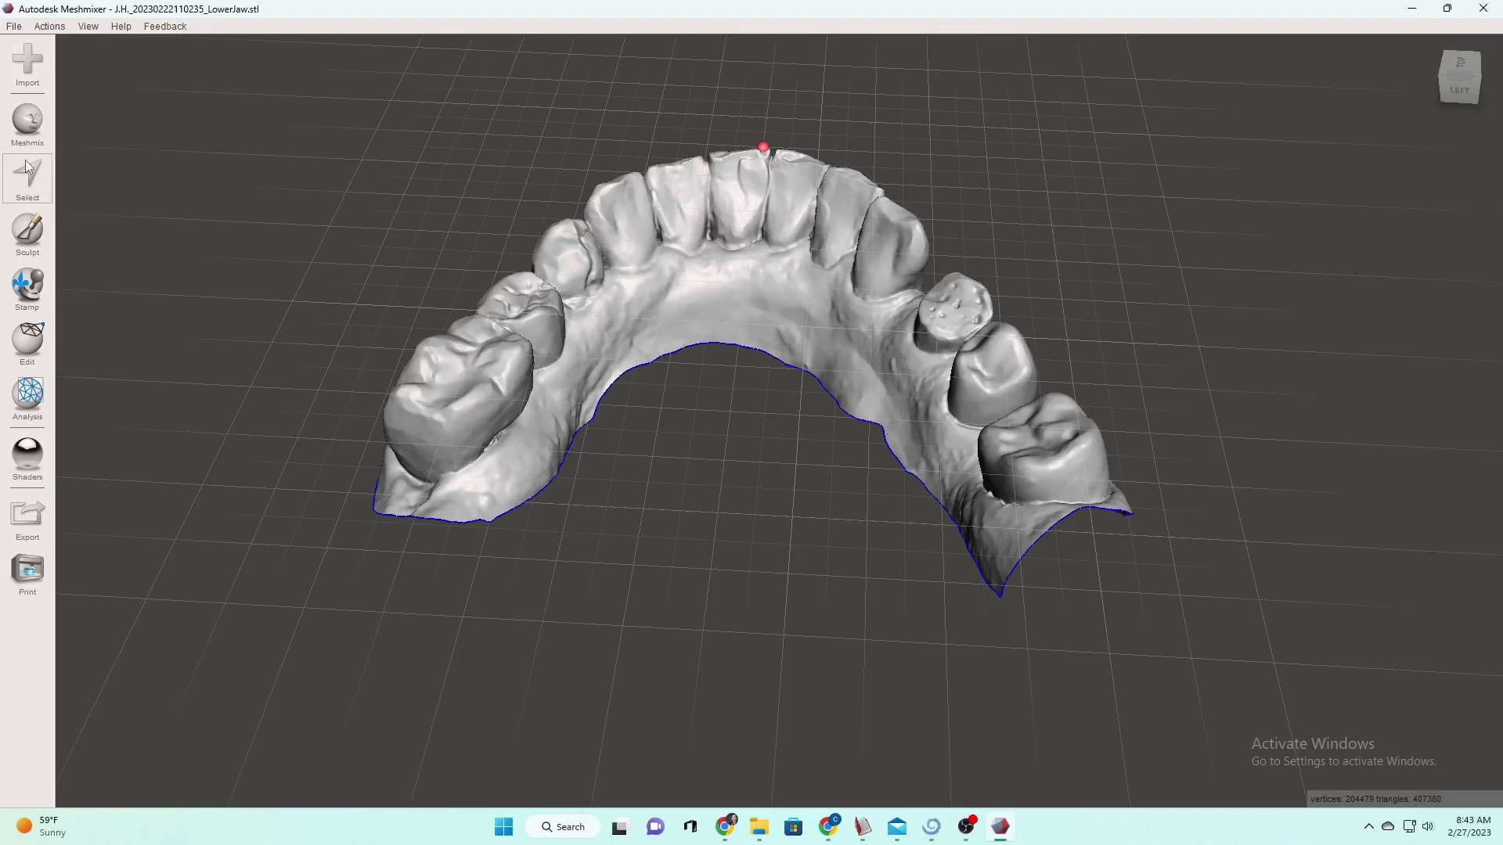
click(19, 192)
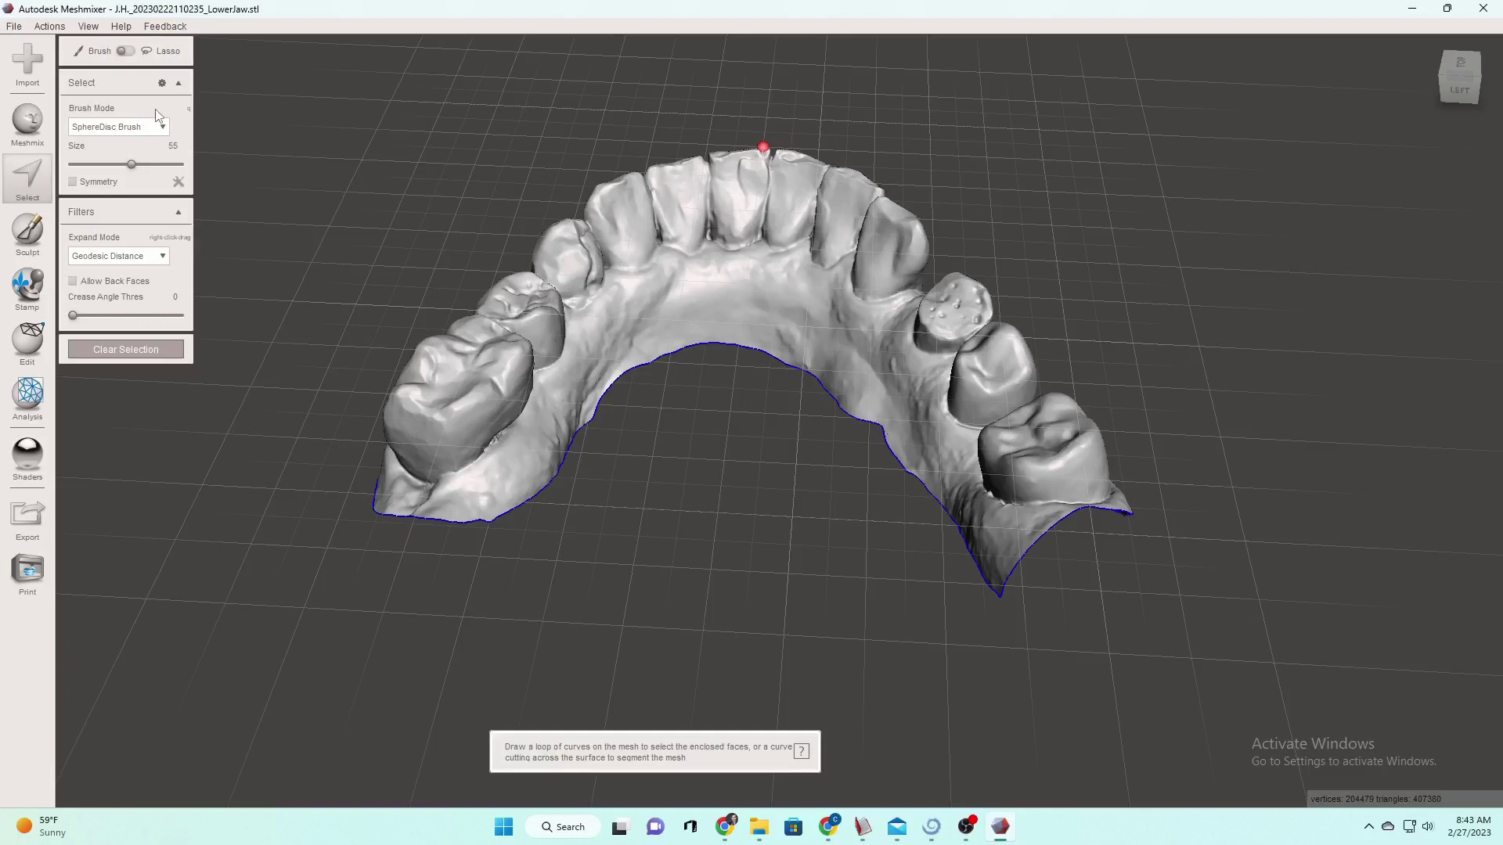
key(ctrl+a)
mouse_move(176, 51)
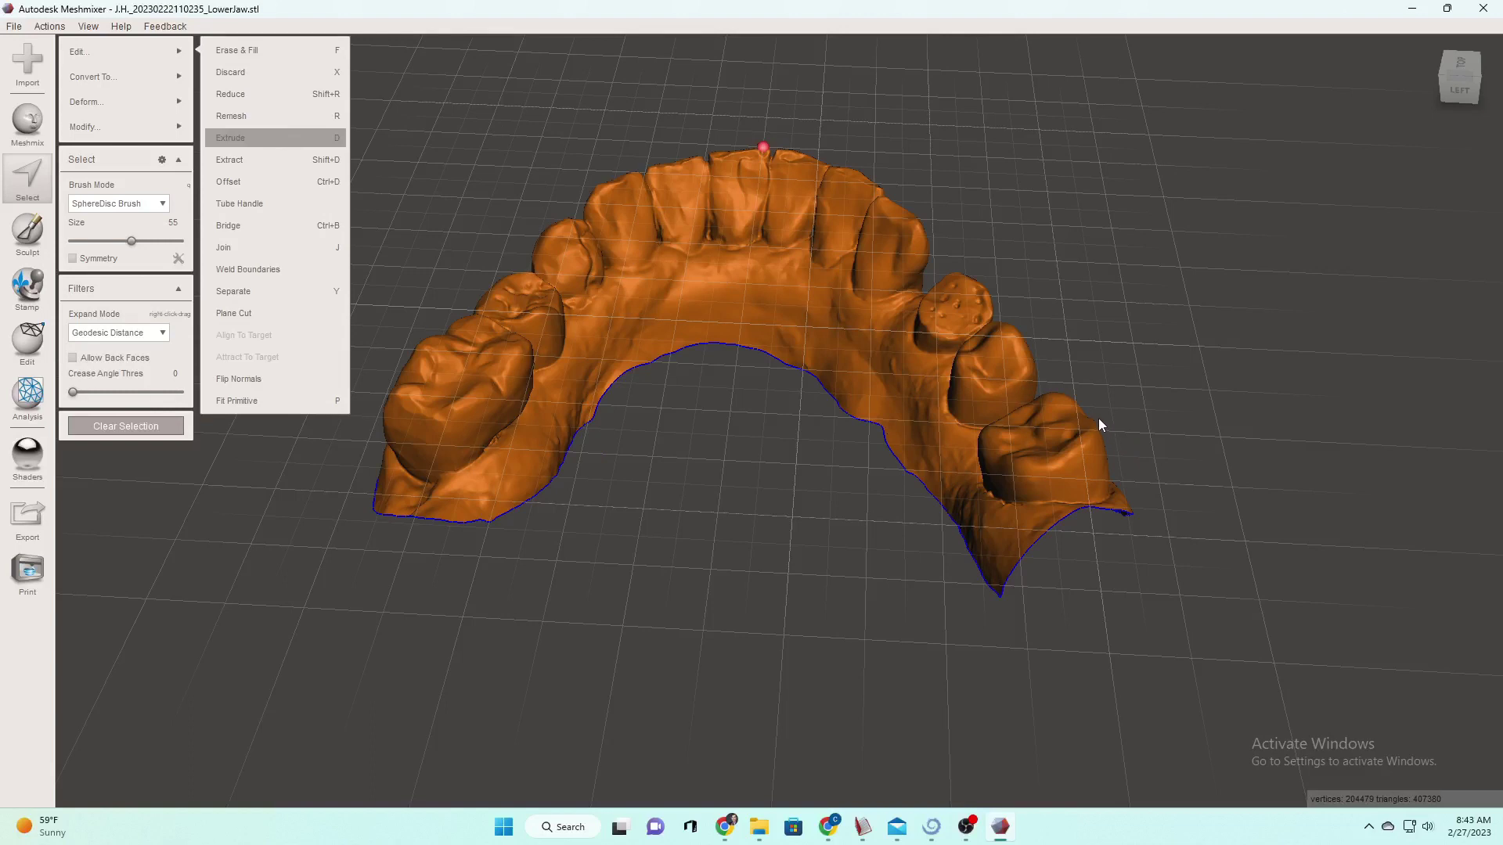
Start an extrusion of the jaw selection along the Y axis with a Flat end type.
key(d)
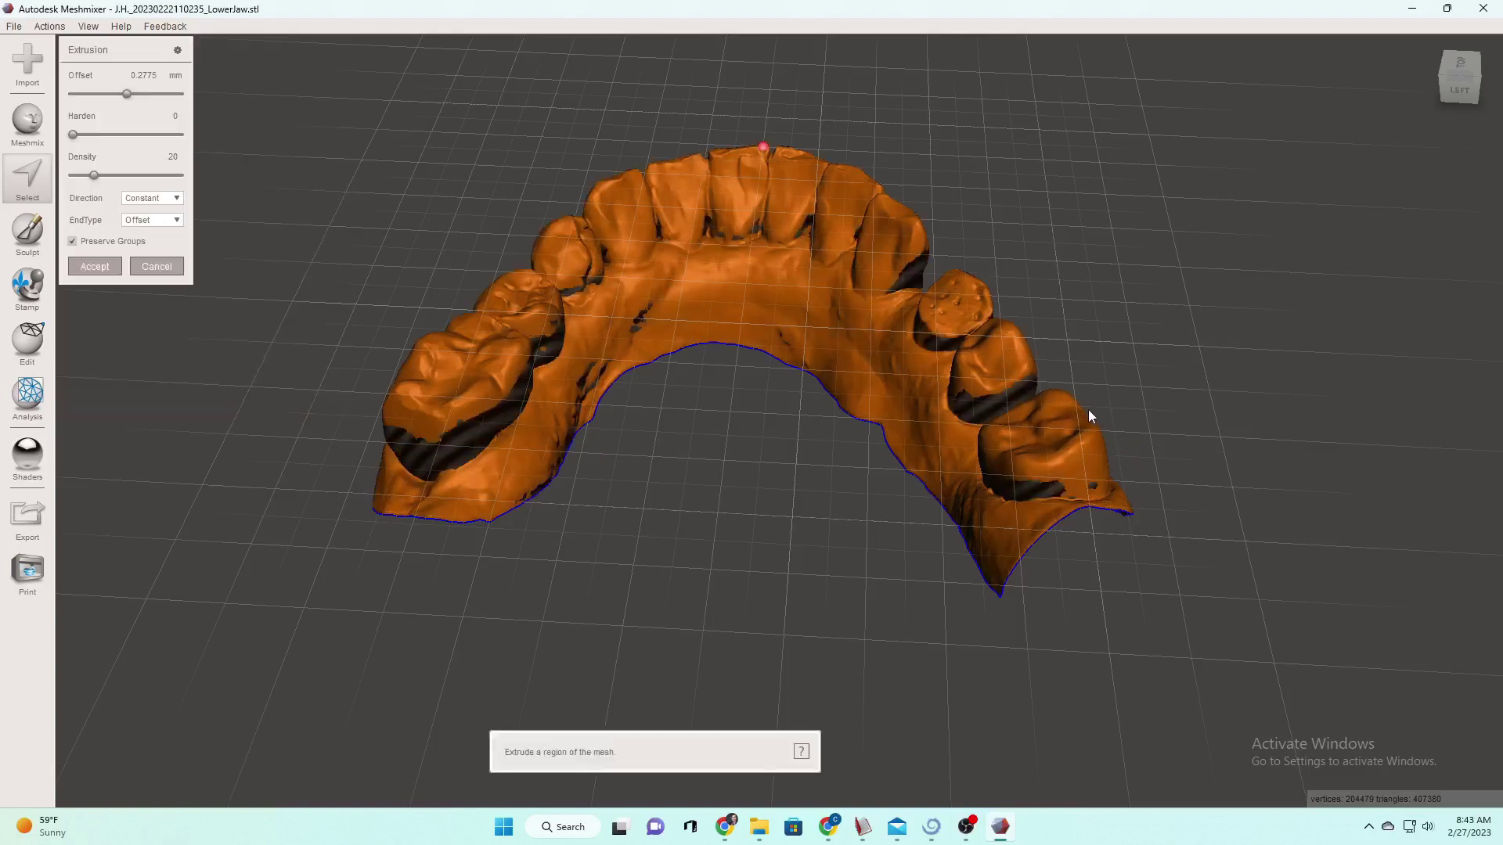
click(165, 200)
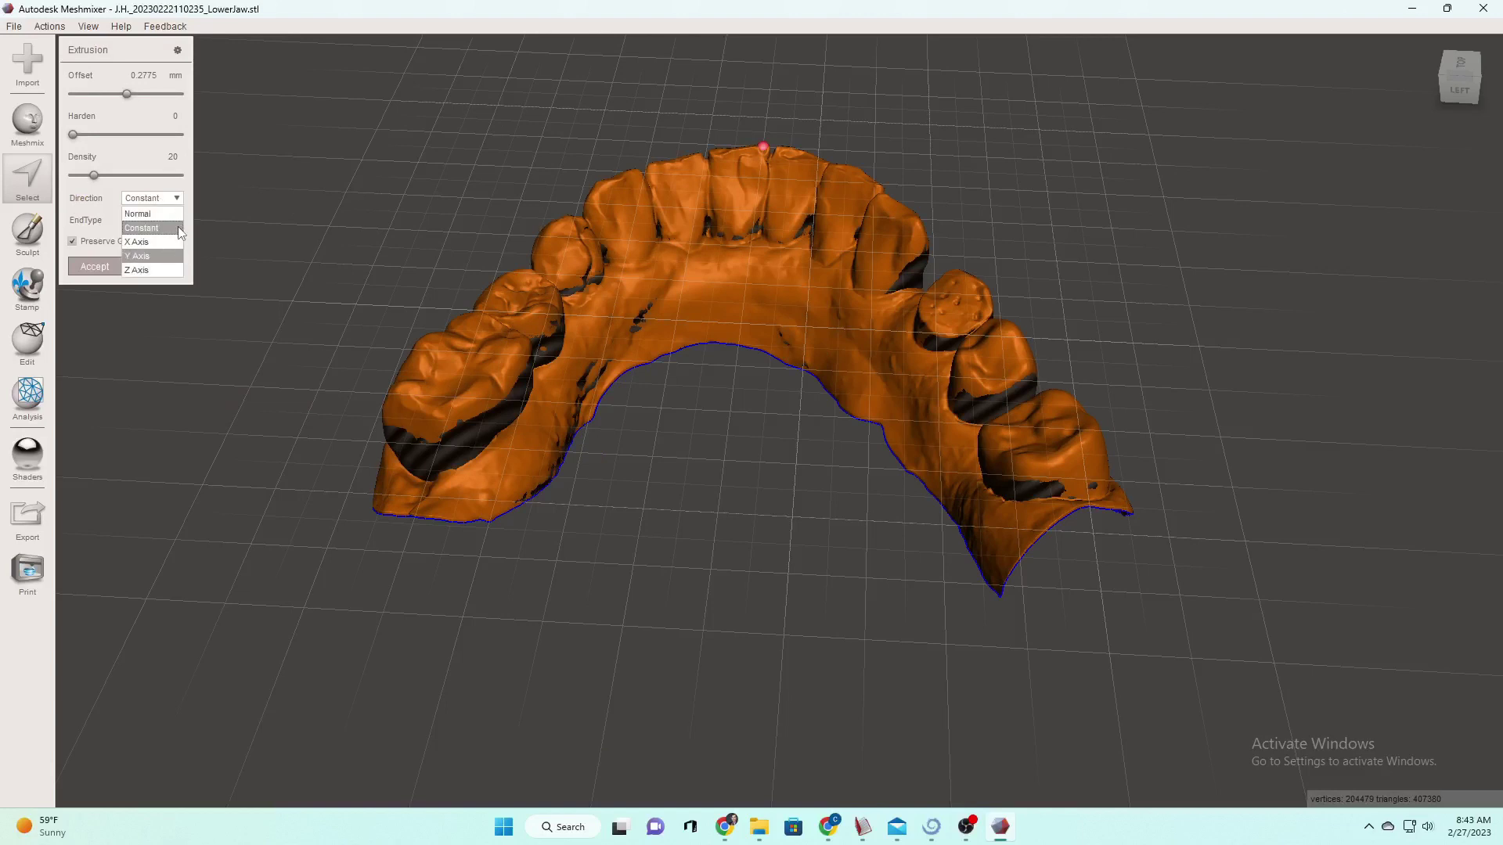
click(176, 227)
click(177, 225)
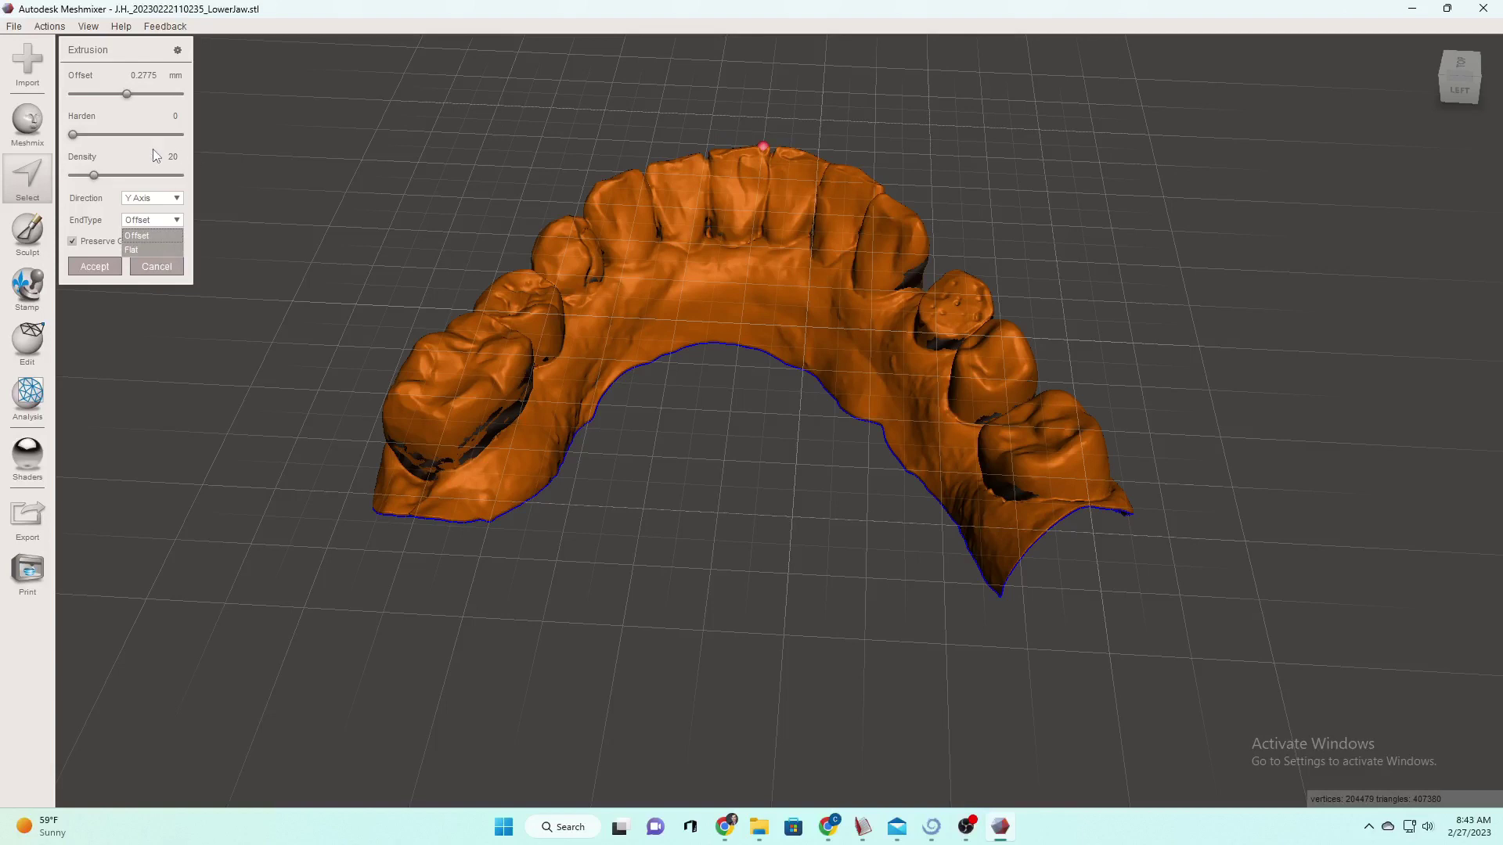
key(Down)
key(Return)
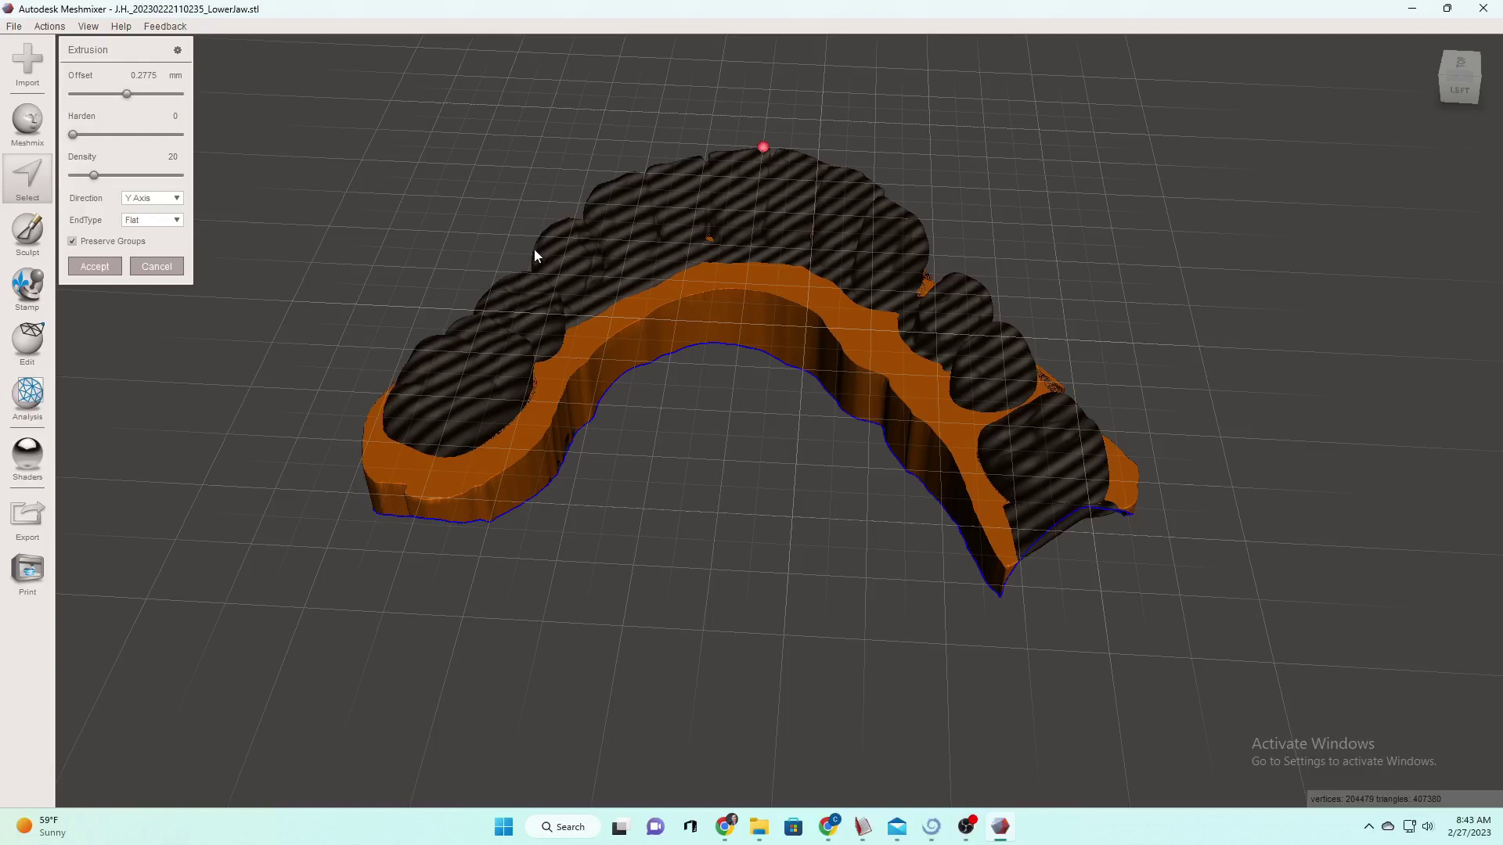
Adjust the extrusion offset to about -11.6 mm, checking the base from several angles.
drag(527, 247, 456, 228)
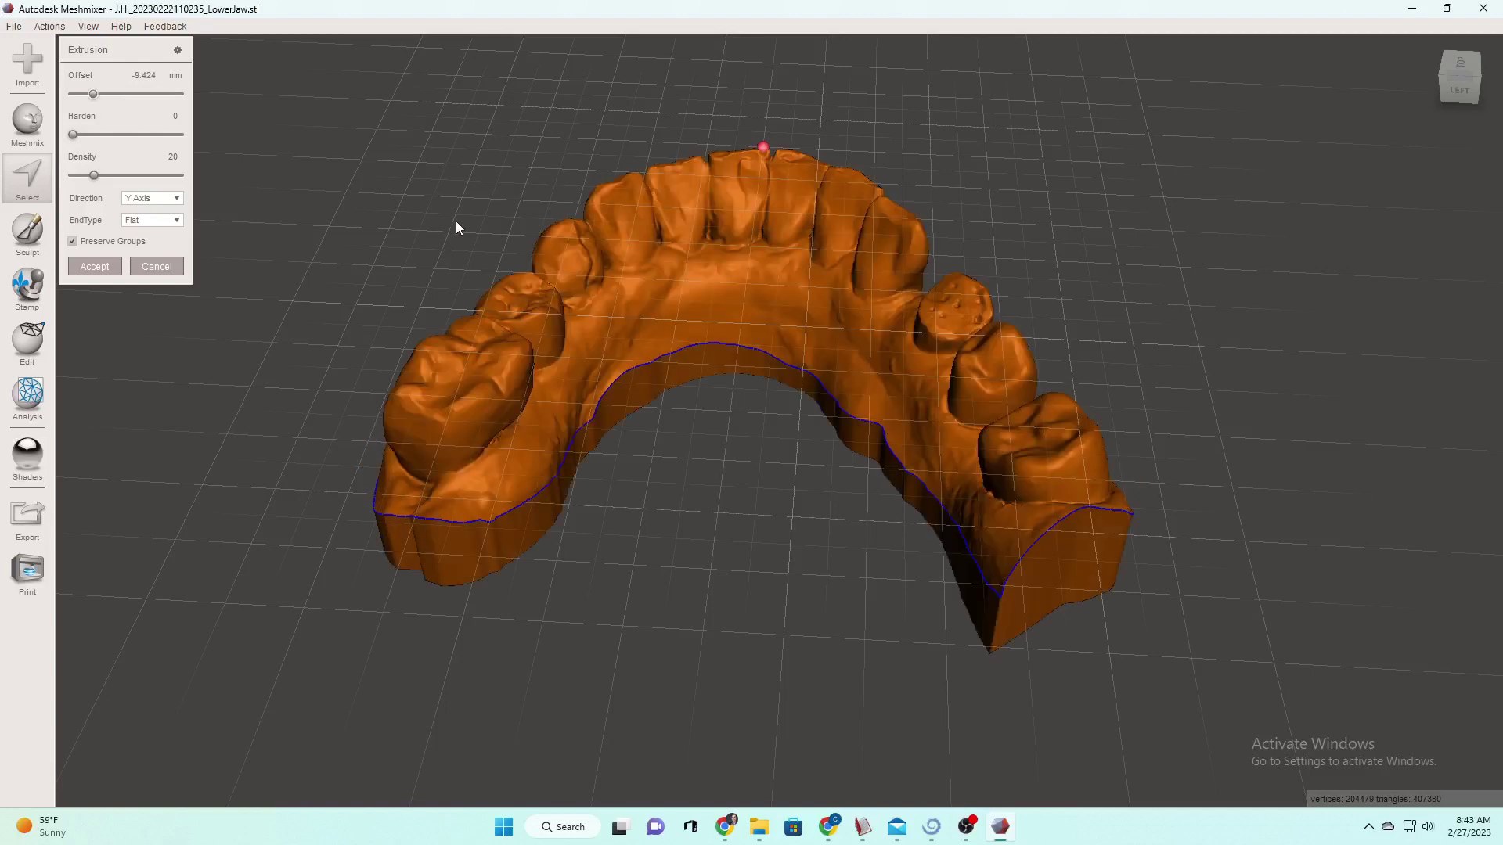
right_drag(964, 511, 666, 319)
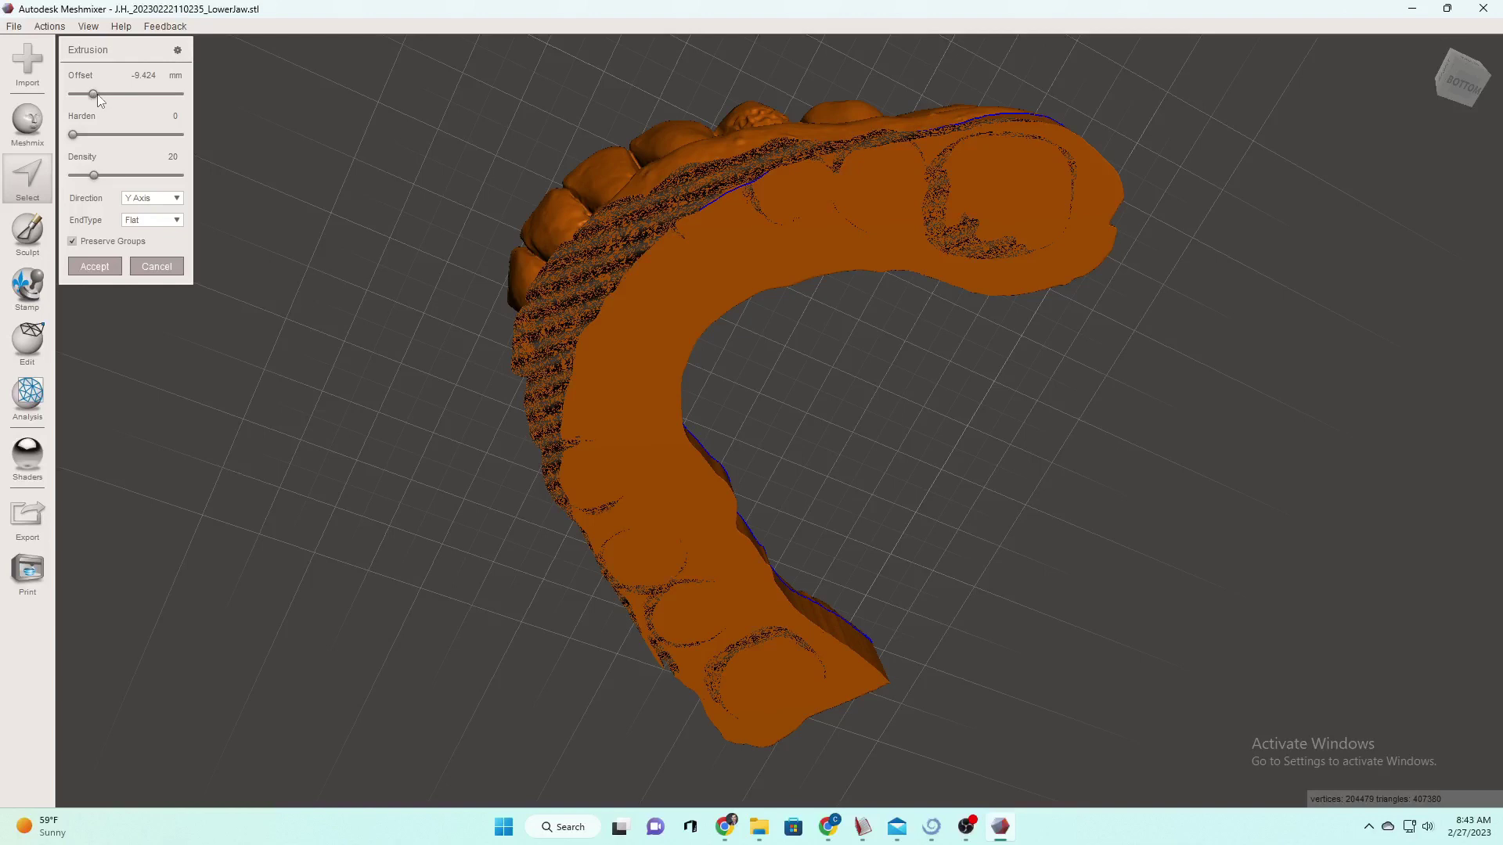
drag(93, 94, 95, 94)
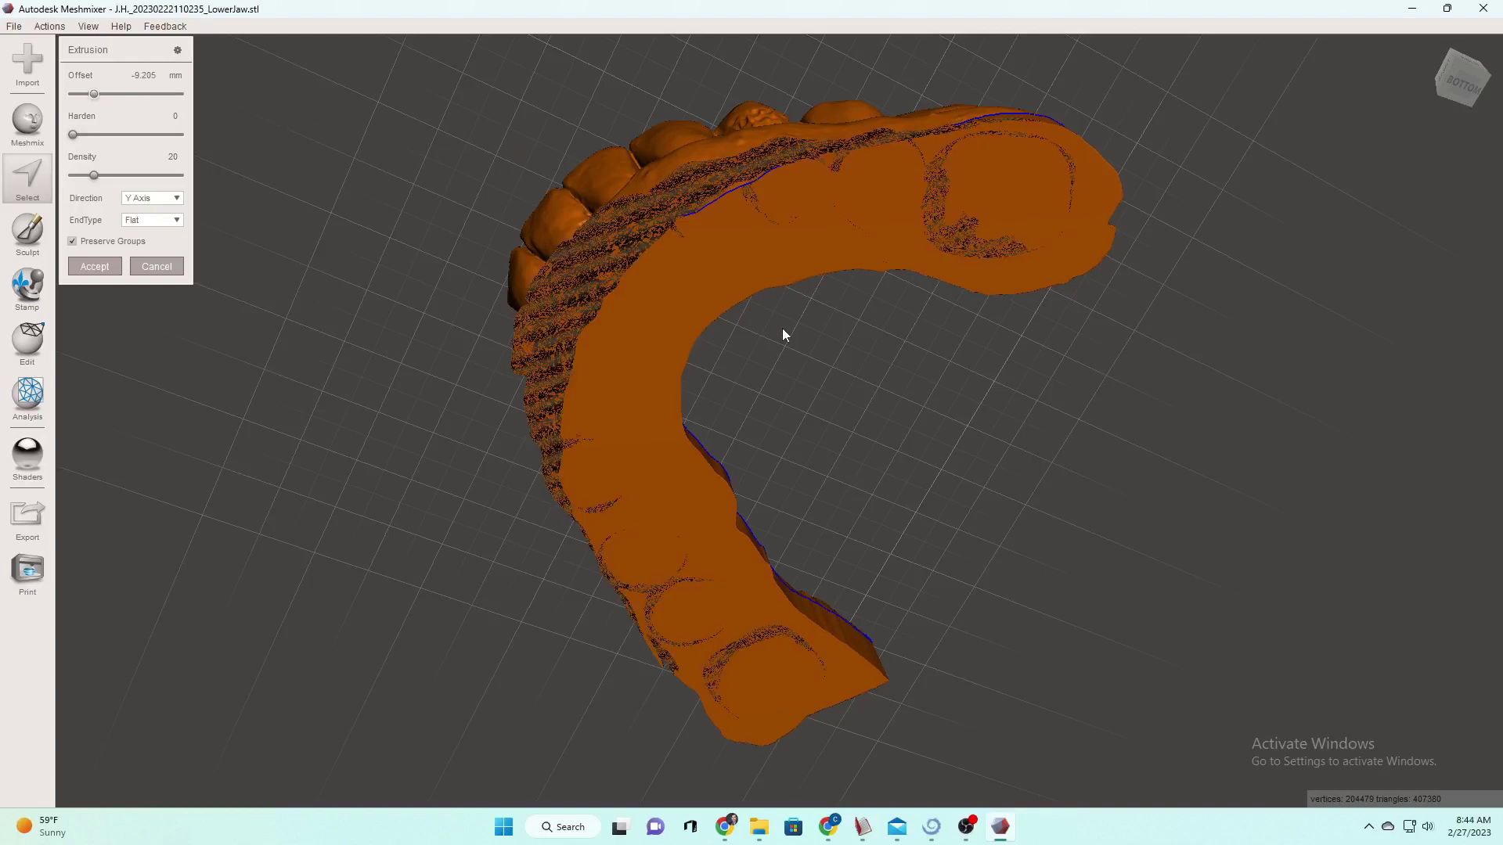
drag(94, 94, 84, 94)
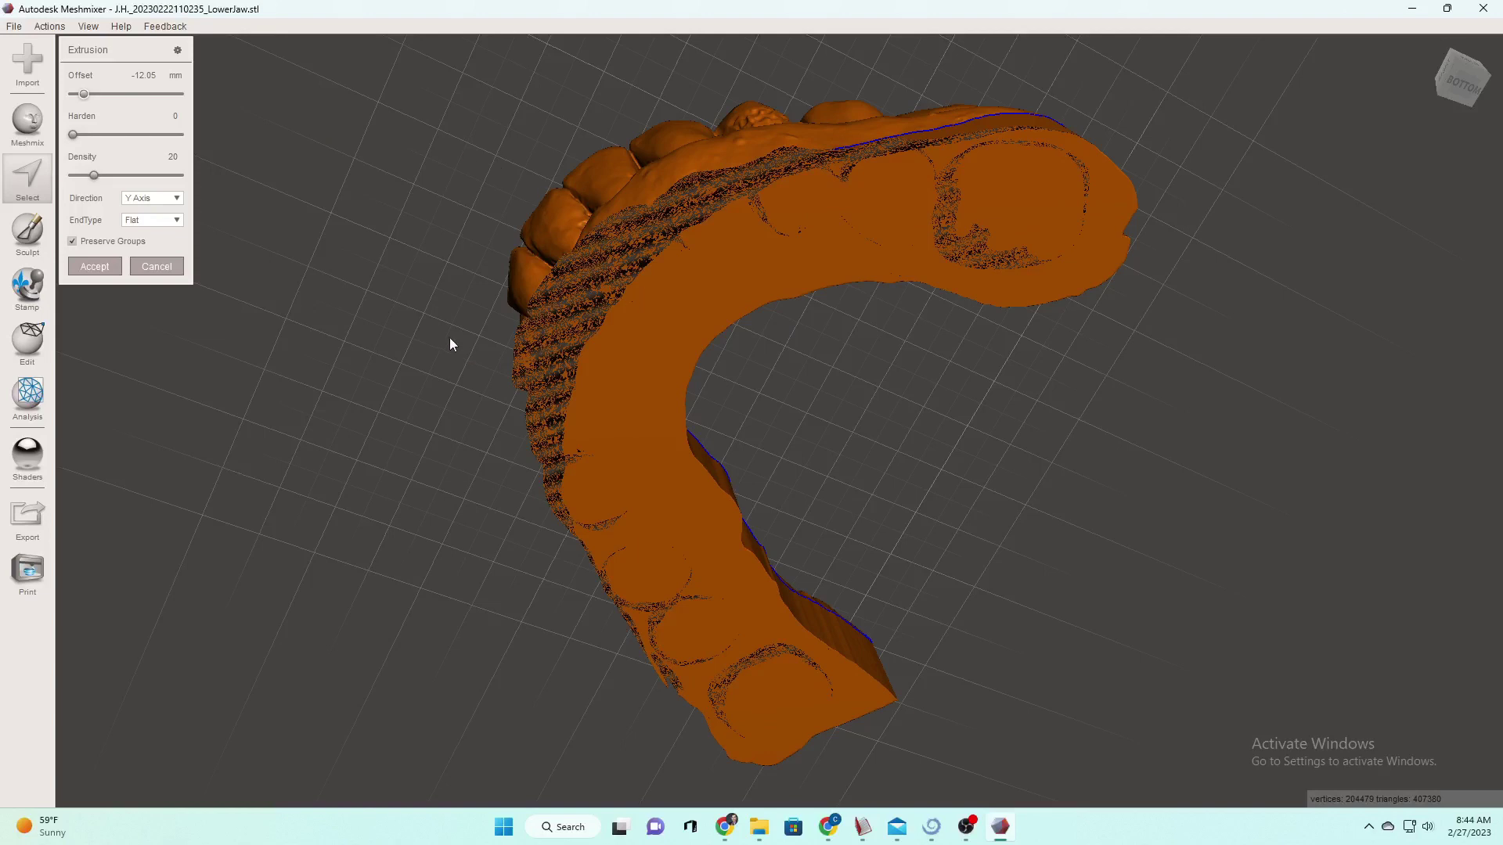
right_drag(649, 326, 833, 321)
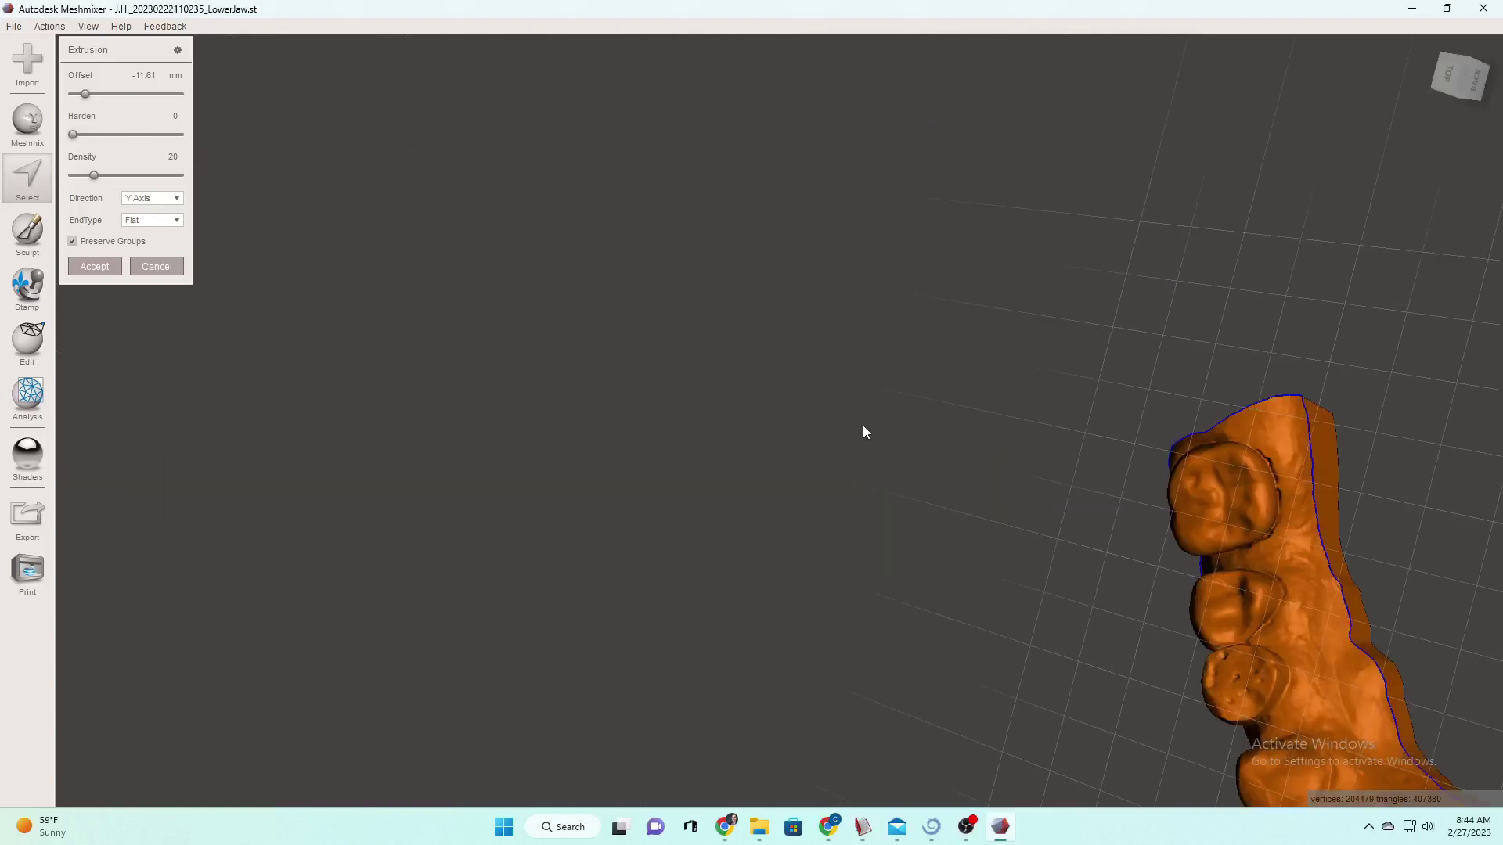
right_drag(864, 426, 699, 370)
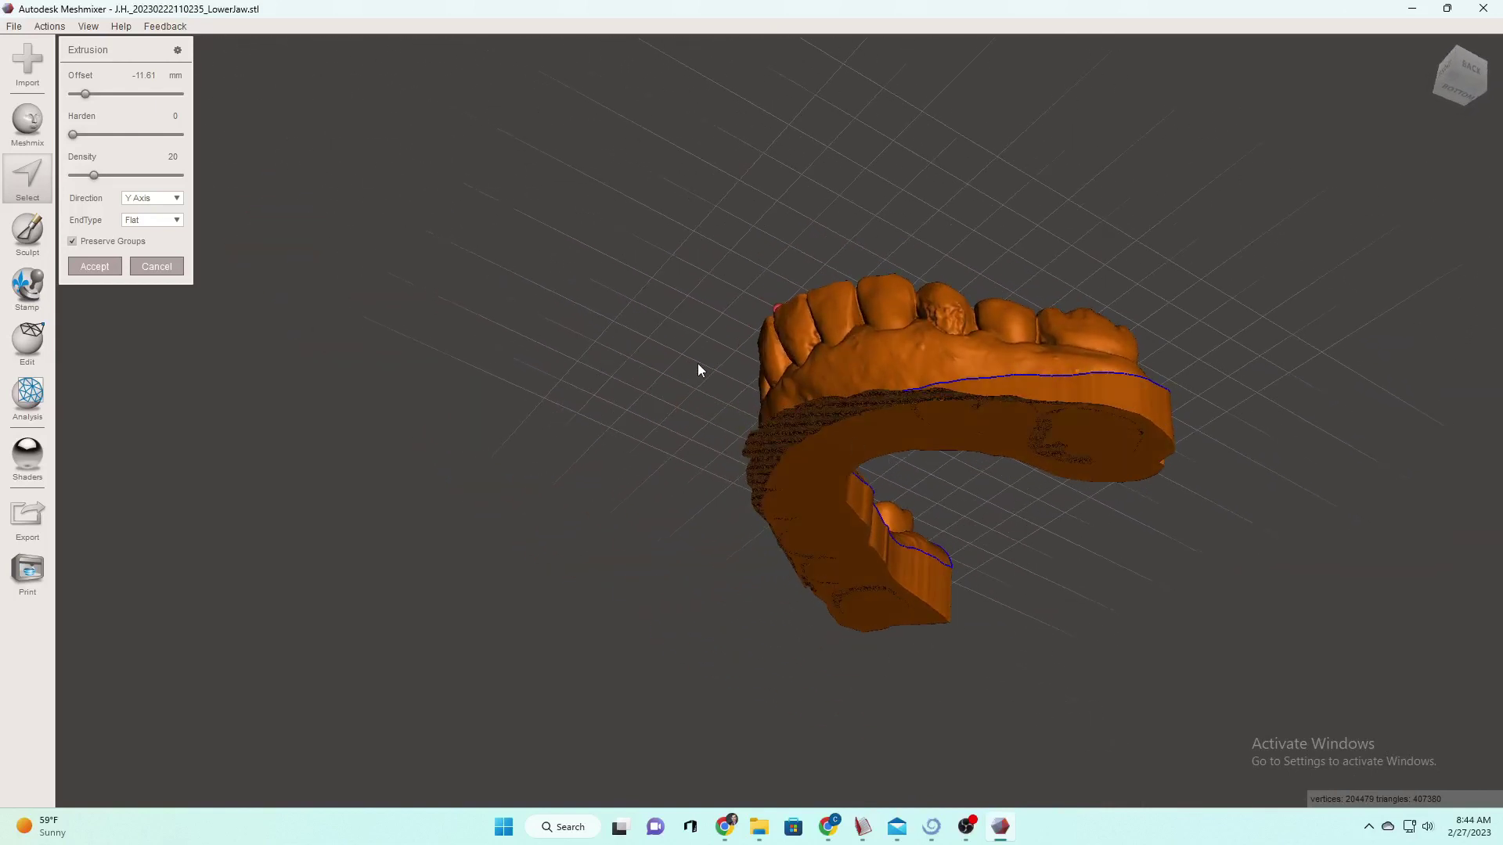
middle_drag(699, 369, 530, 307)
right_drag(632, 383, 570, 355)
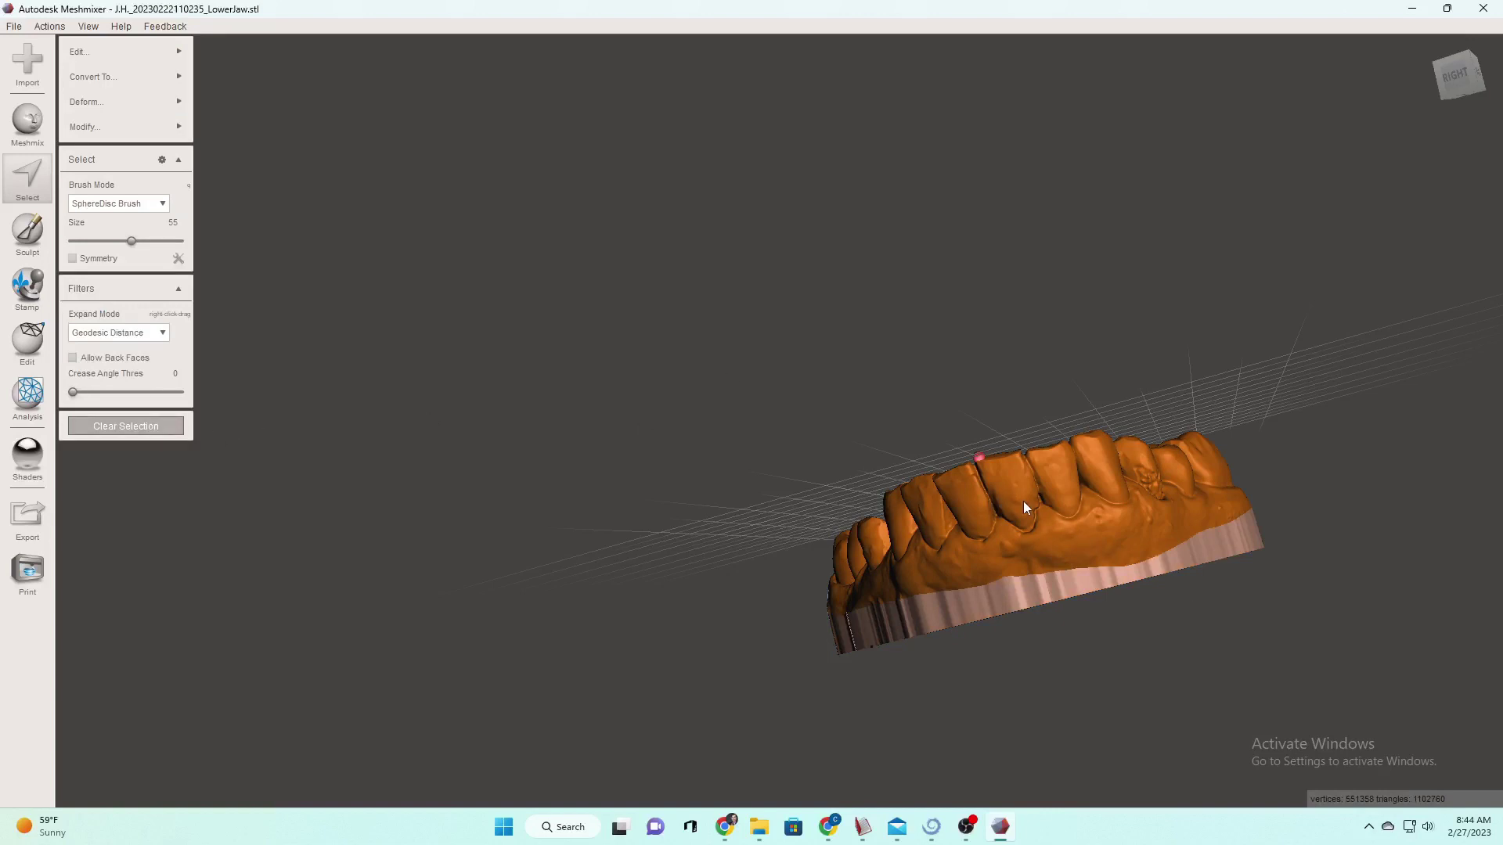
Convert the extruded lower jaw to a solid at Solid Accuracy 512 and accept it.
key(Escape)
right_drag(1039, 509, 594, 356)
click(27, 341)
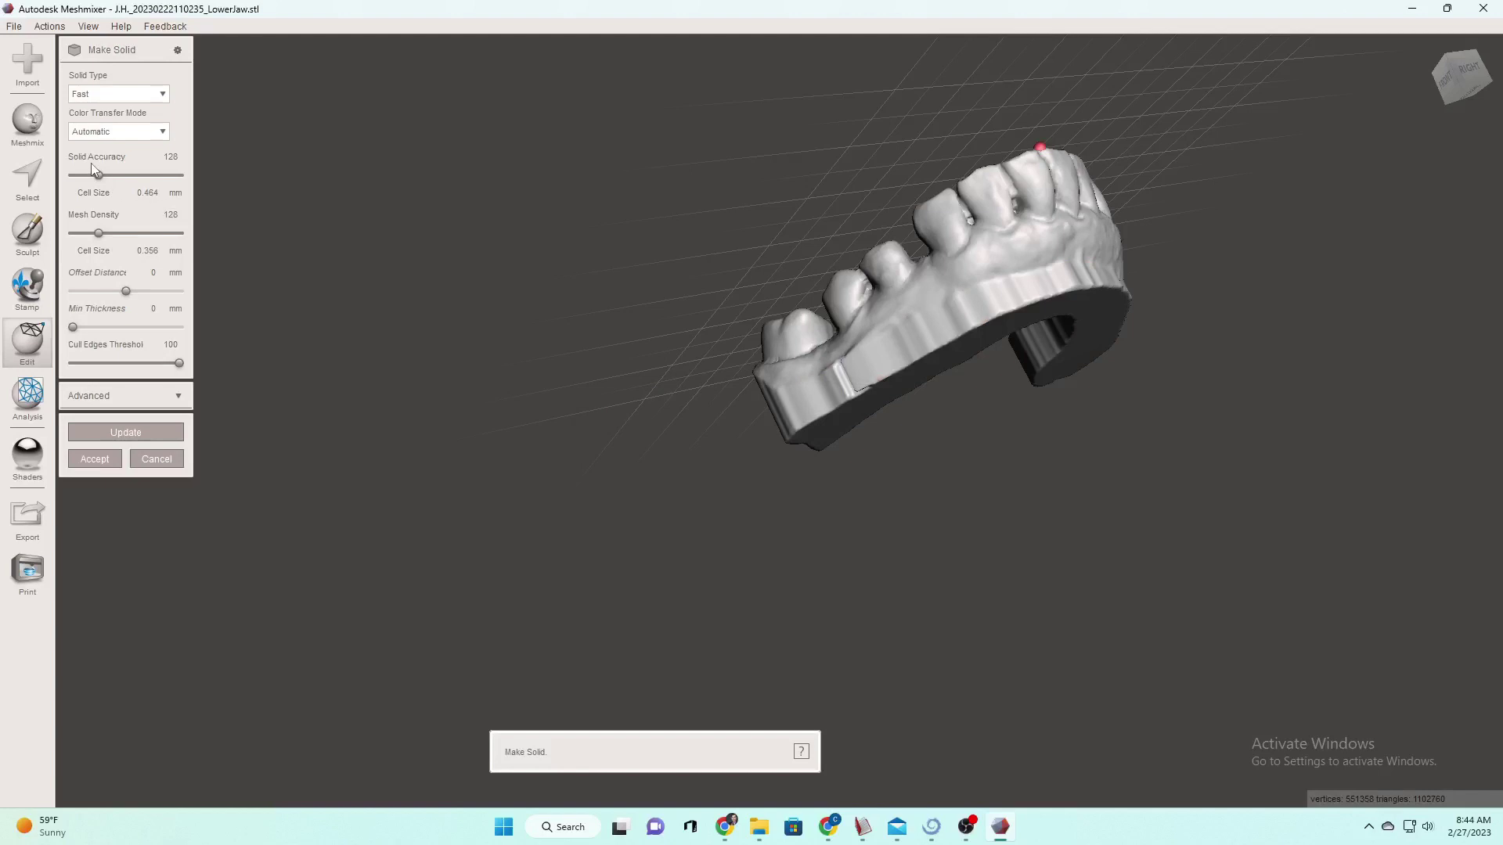
drag(98, 175, 224, 177)
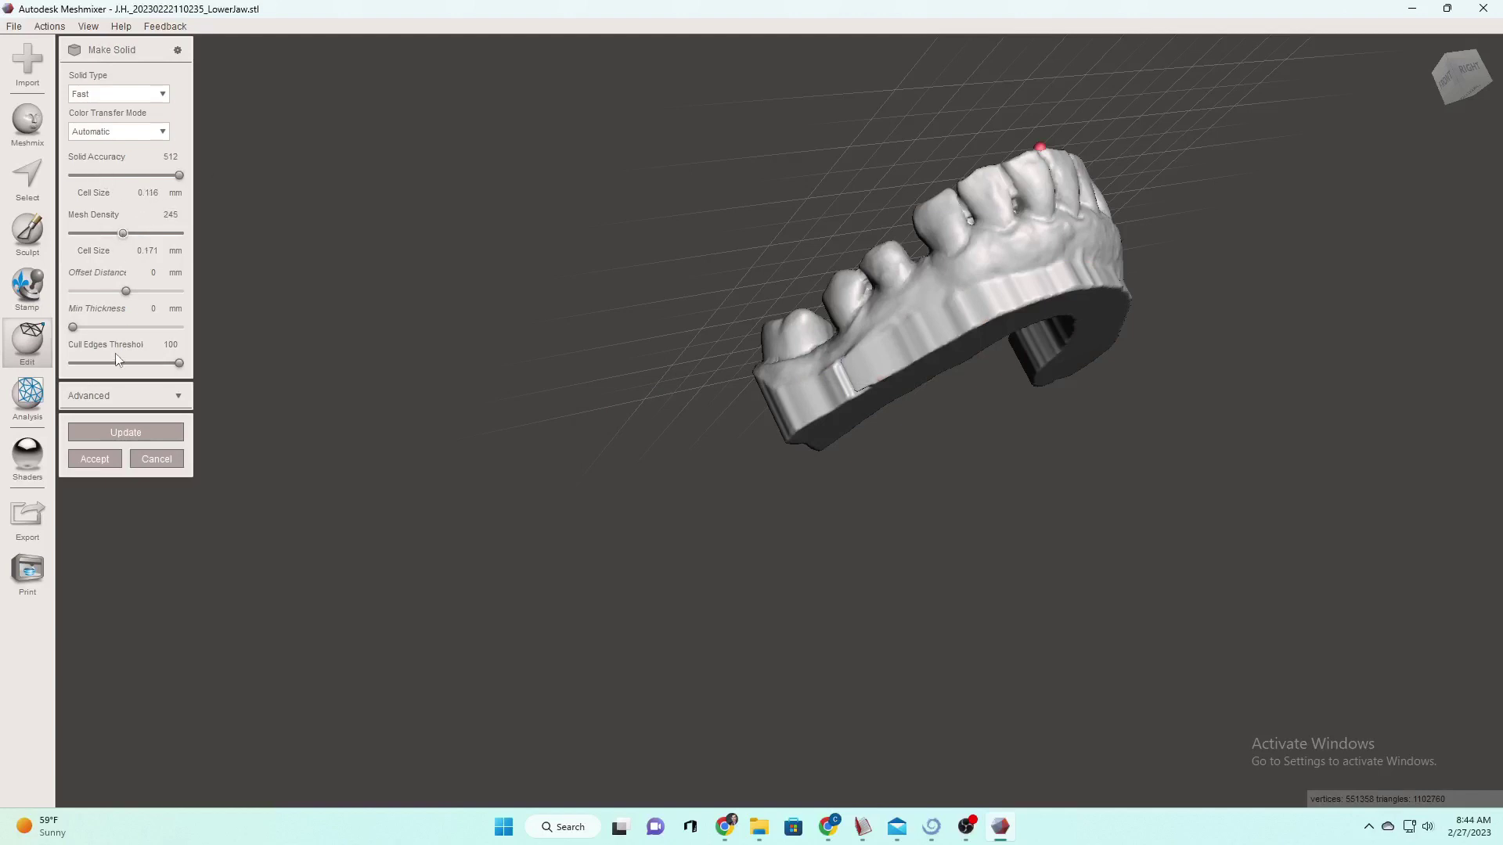
click(110, 433)
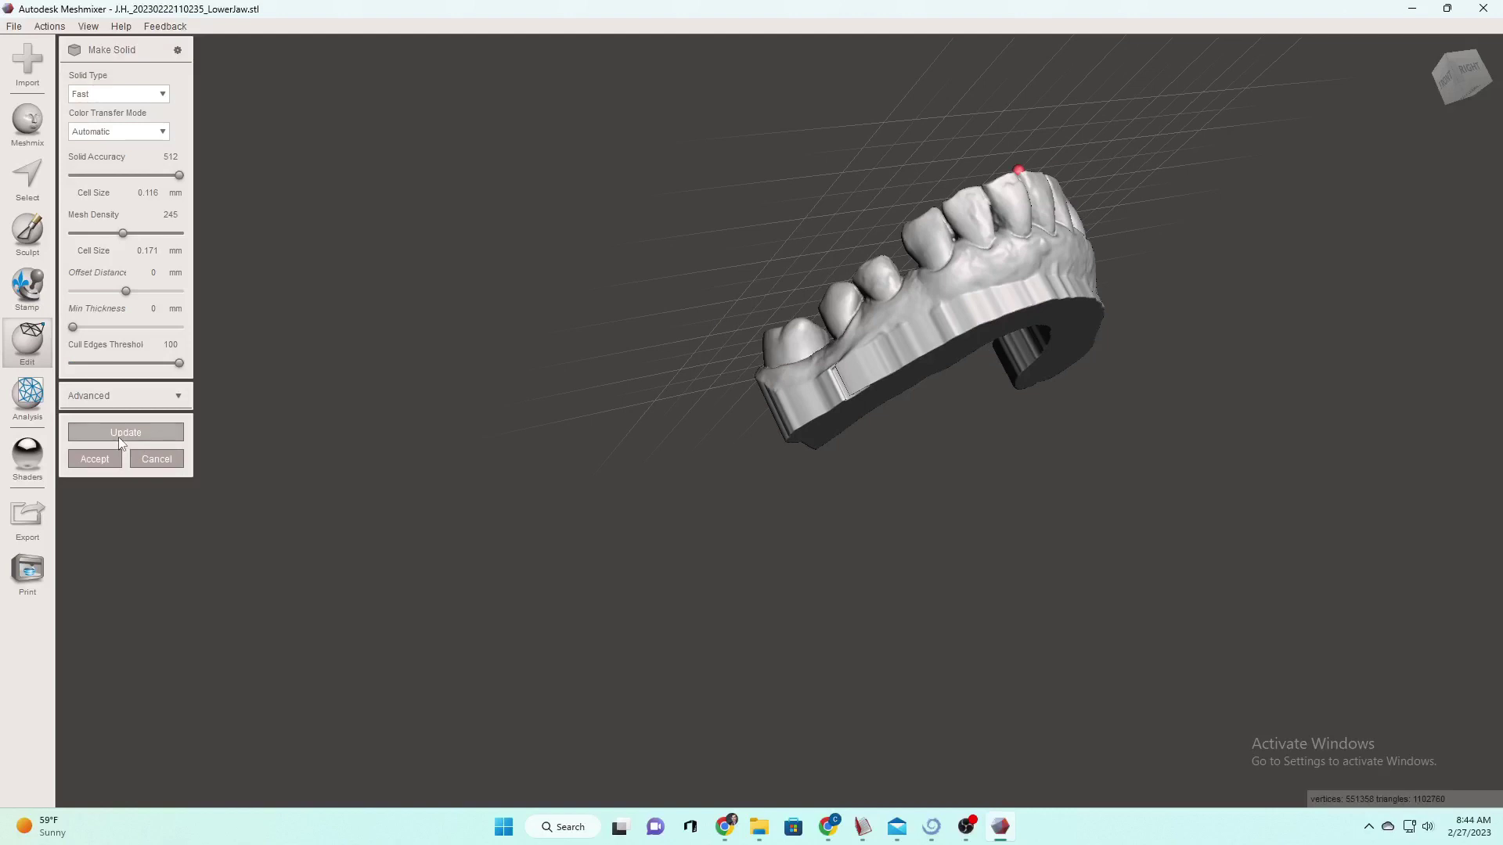
key(Return)
right_drag(1110, 382, 913, 346)
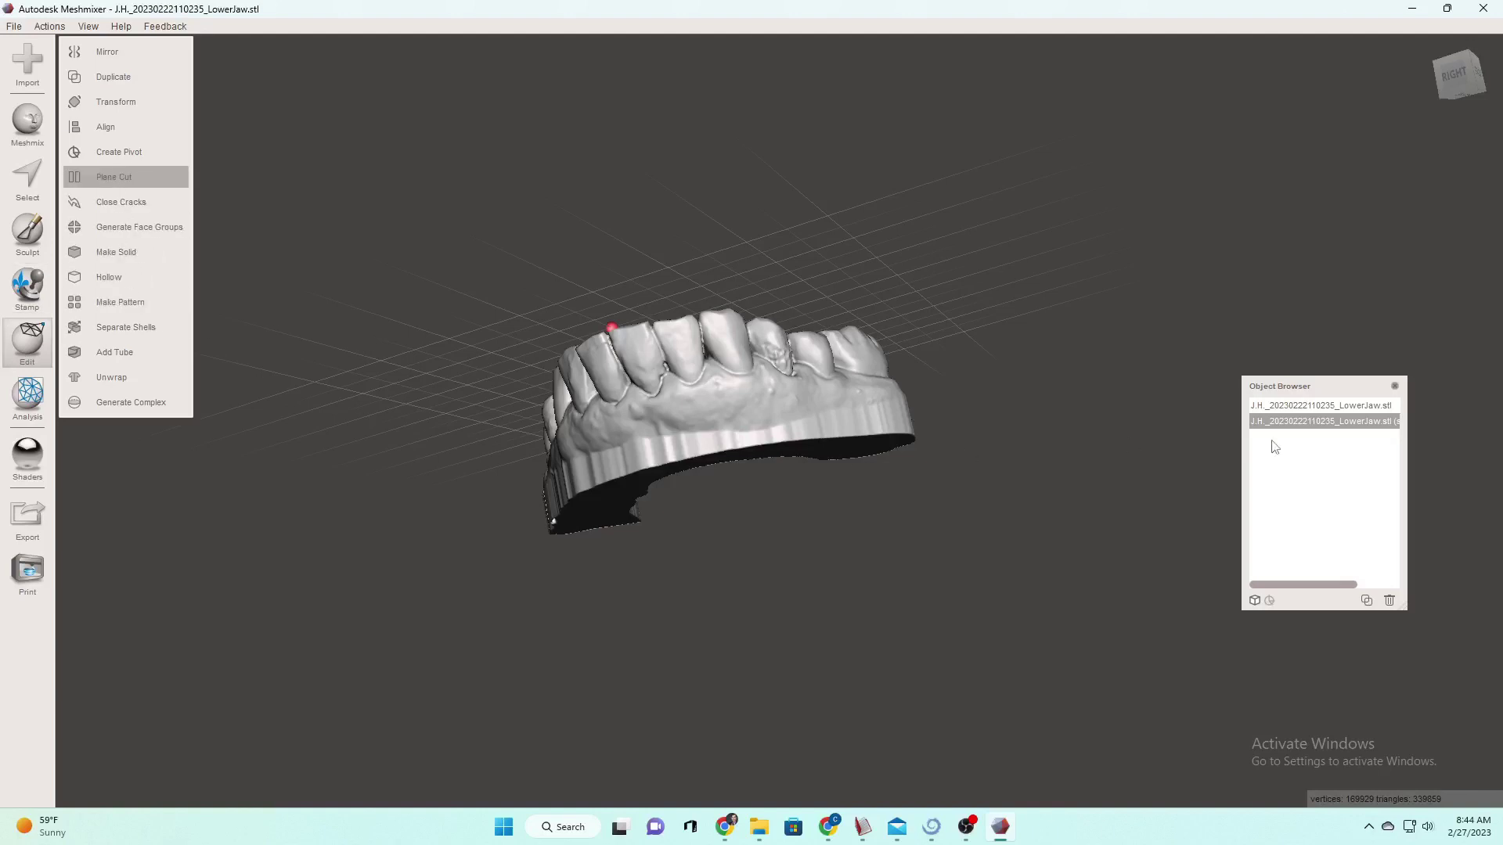
Plane-cut the solid jaw's base flat, positioning the plane and discarding the part below.
click(118, 179)
right_drag(1035, 327, 960, 380)
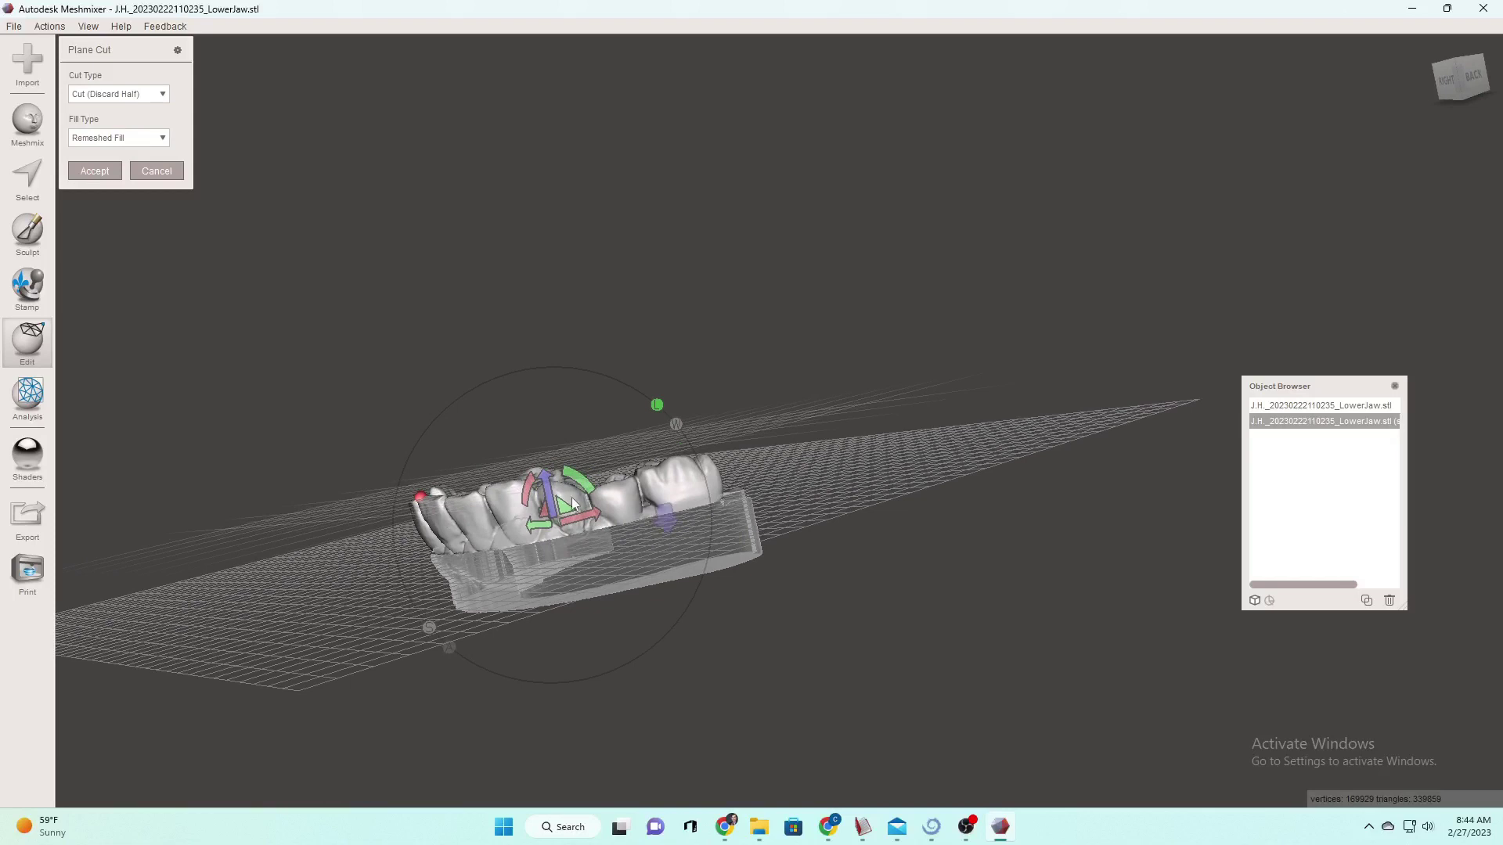
drag(547, 480, 559, 524)
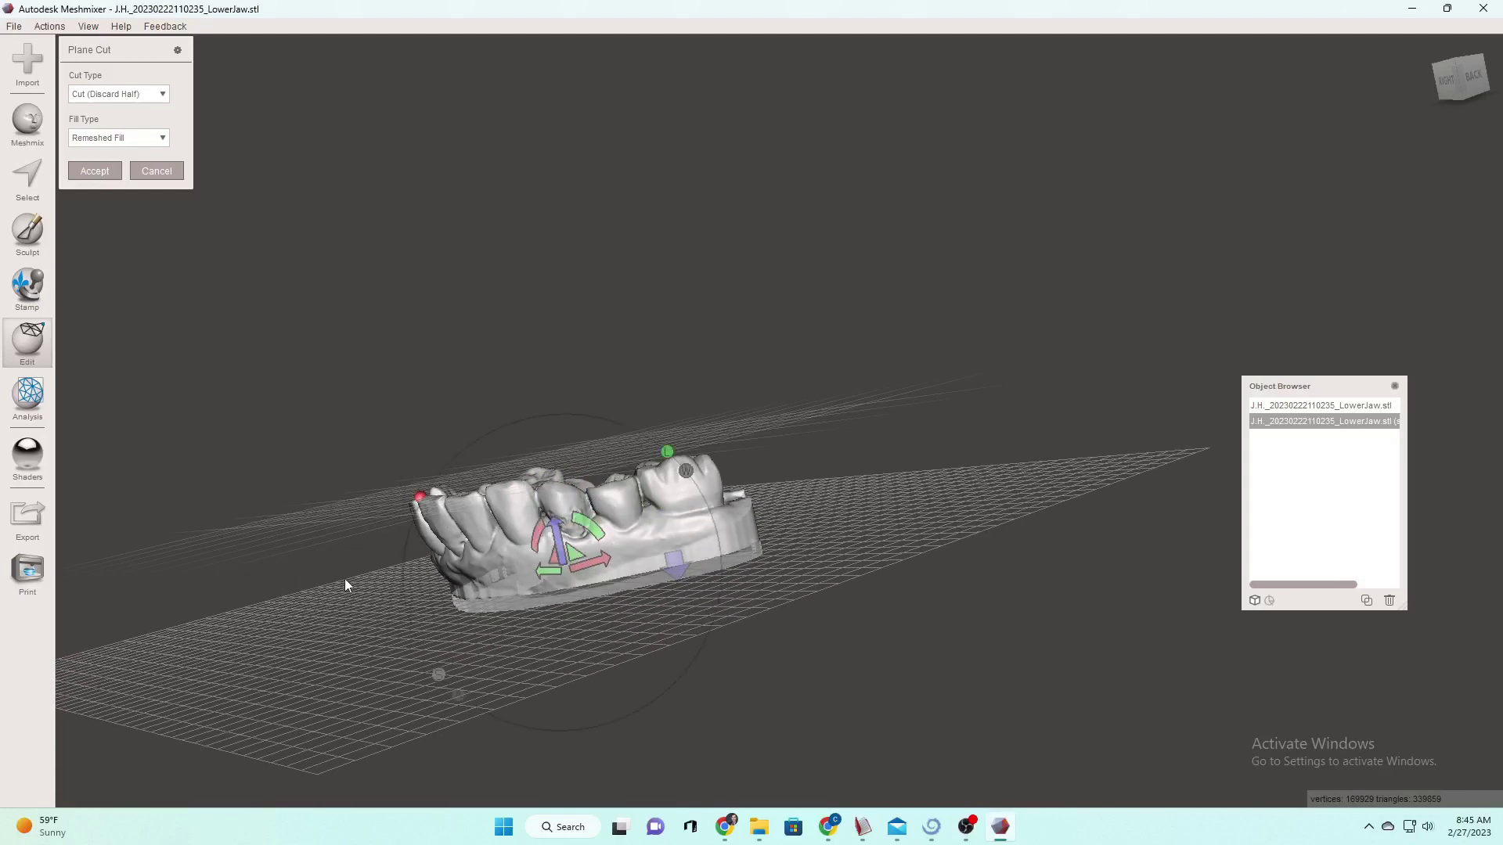
right_drag(345, 585, 641, 537)
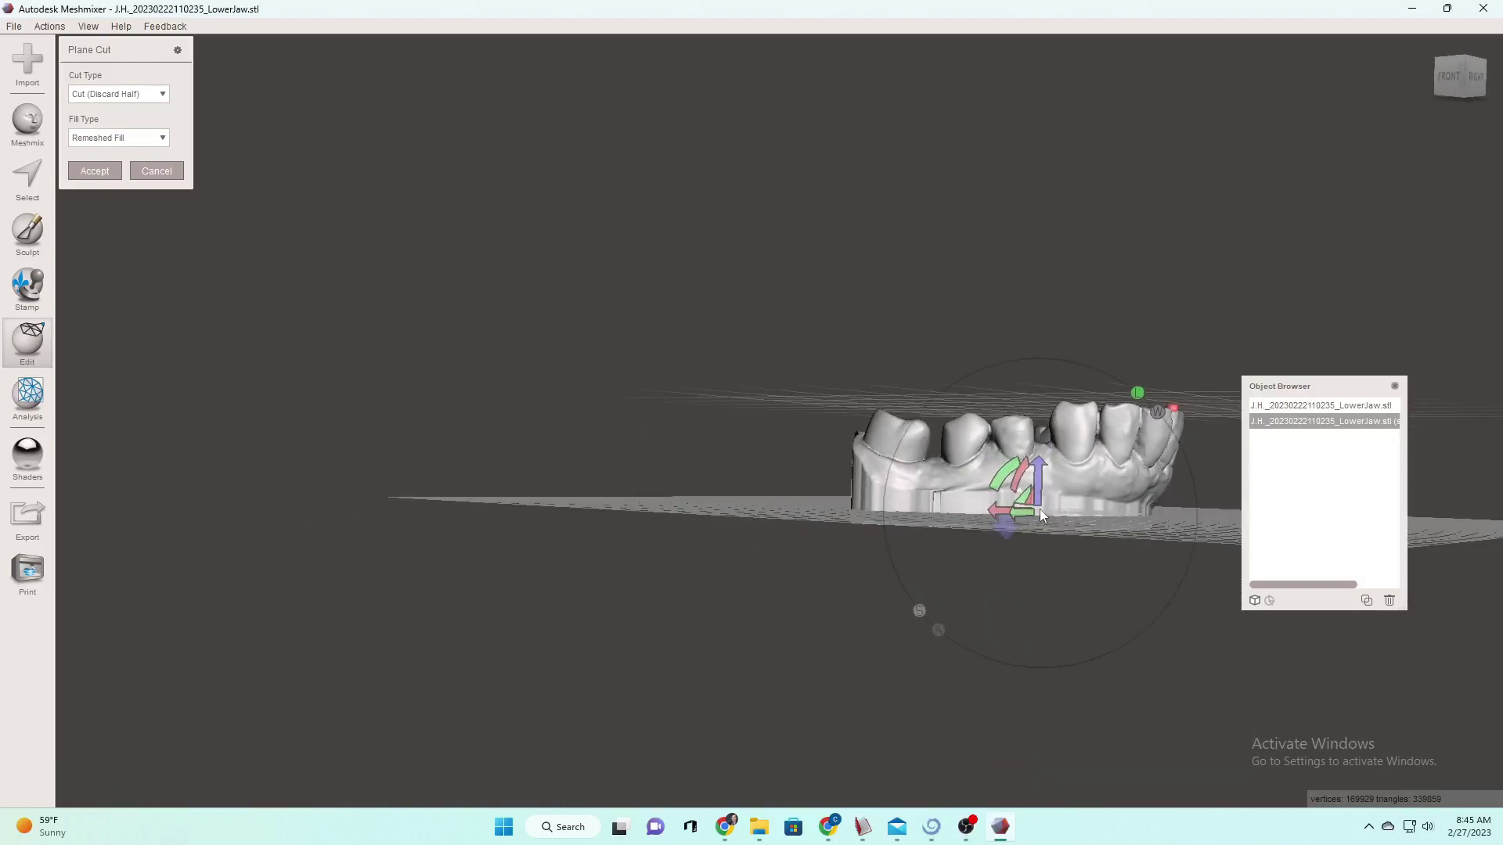
drag(1034, 488, 1044, 475)
right_drag(1158, 540, 865, 528)
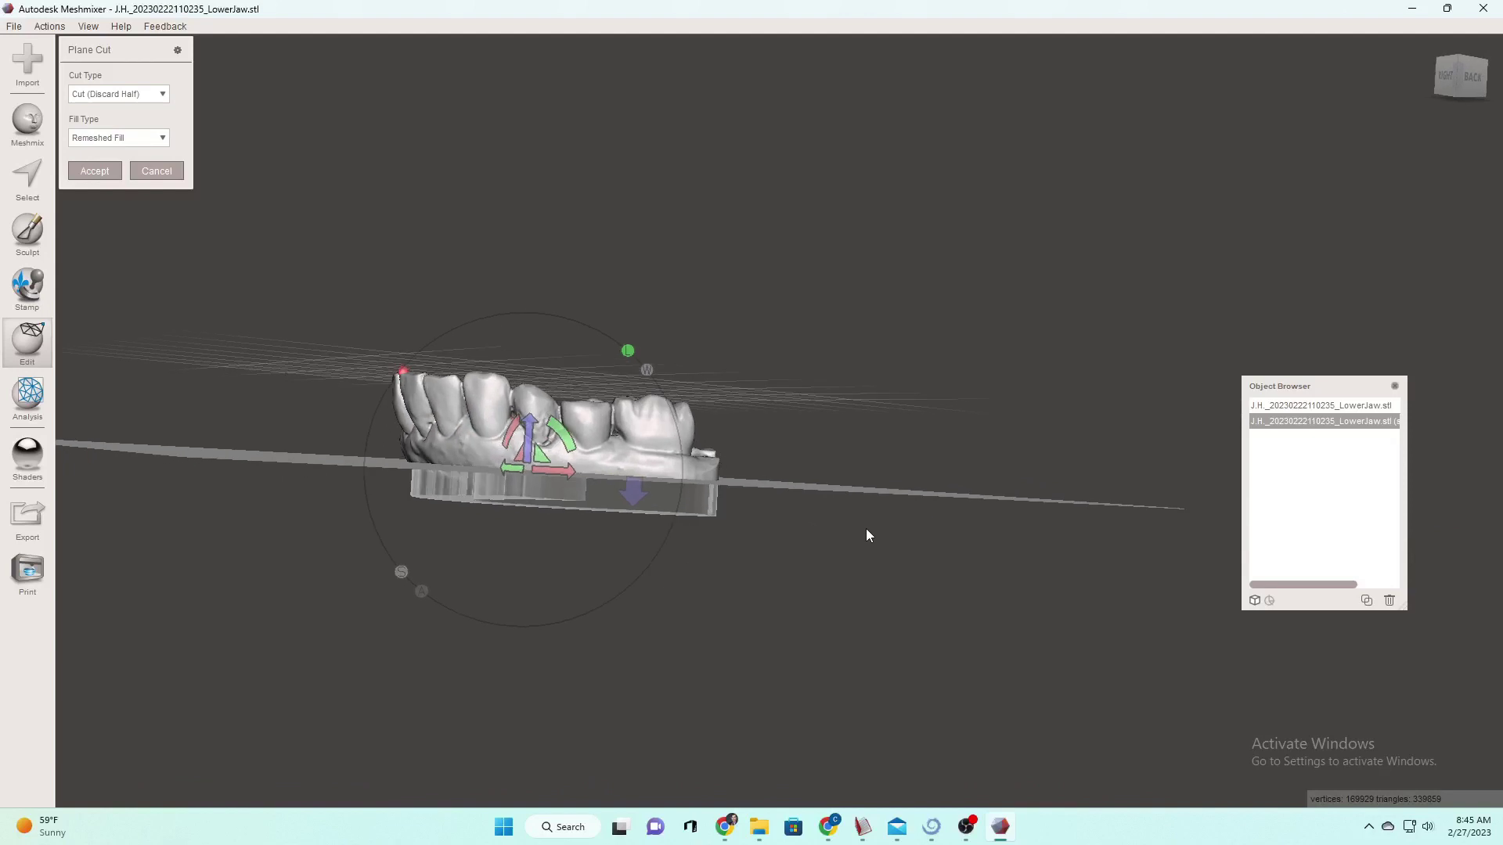
click(88, 173)
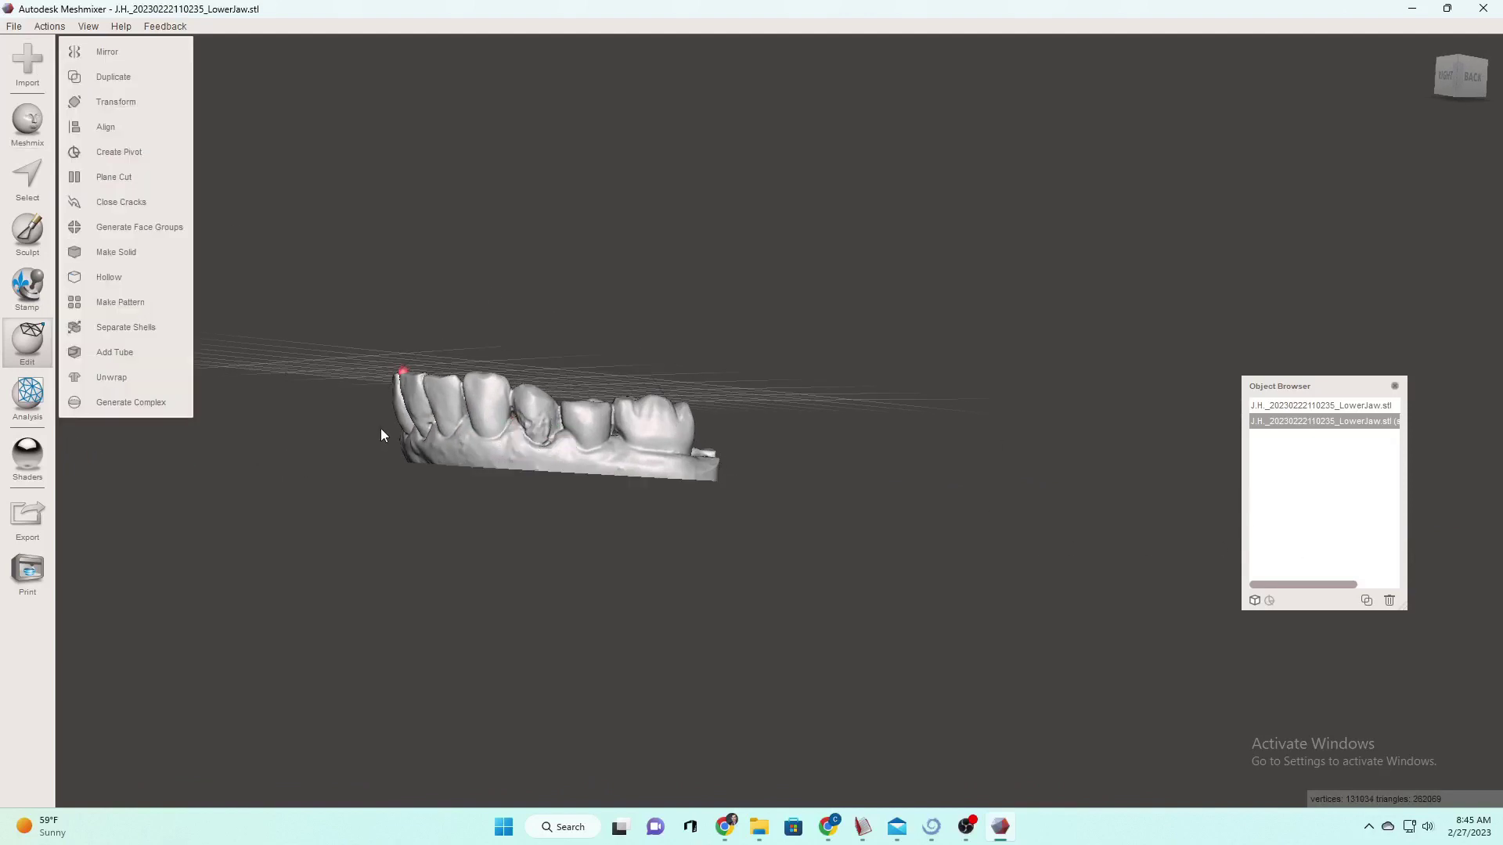
right_drag(380, 429, 451, 387)
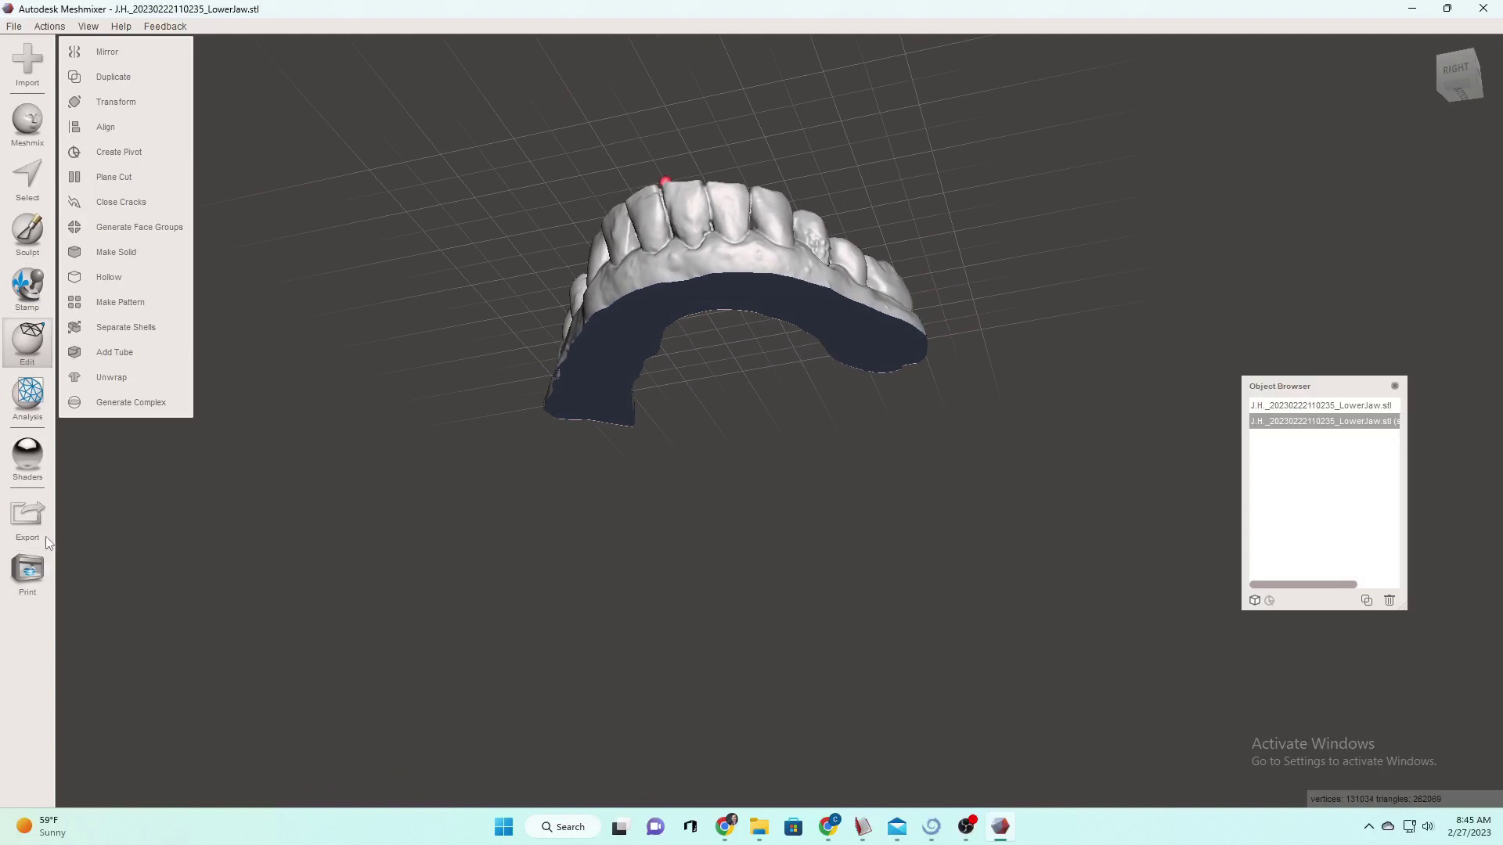
Check the lower jaw for mesh defects with the Analysis Inspector.
click(27, 395)
click(164, 47)
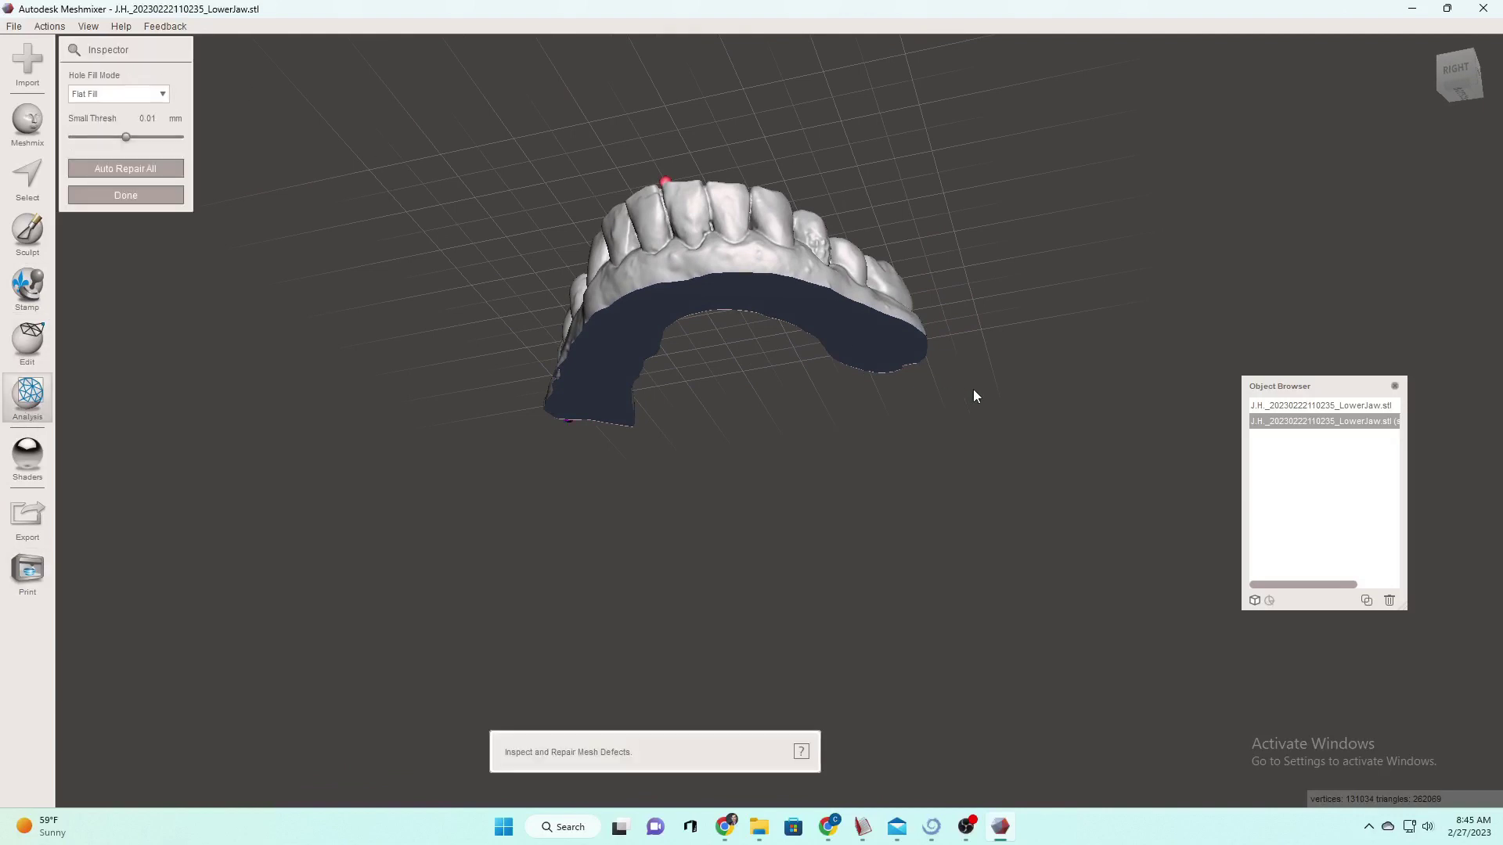
click(153, 196)
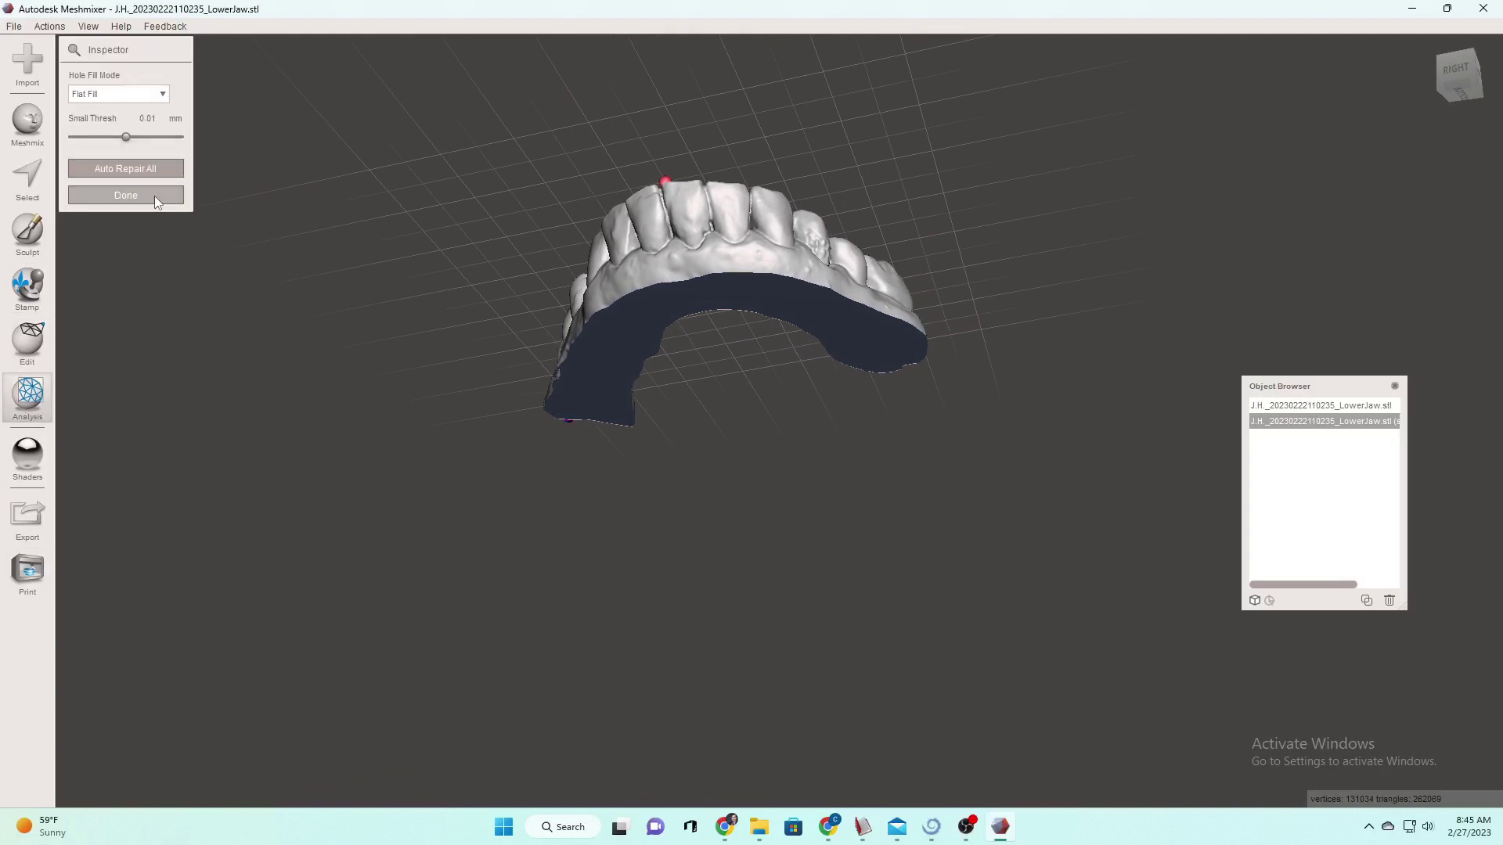
Export the jaw over LowerJaw.stl, confirming the replace and non-manifold warnings, then close Meshmixer.
click(42, 505)
click(188, 145)
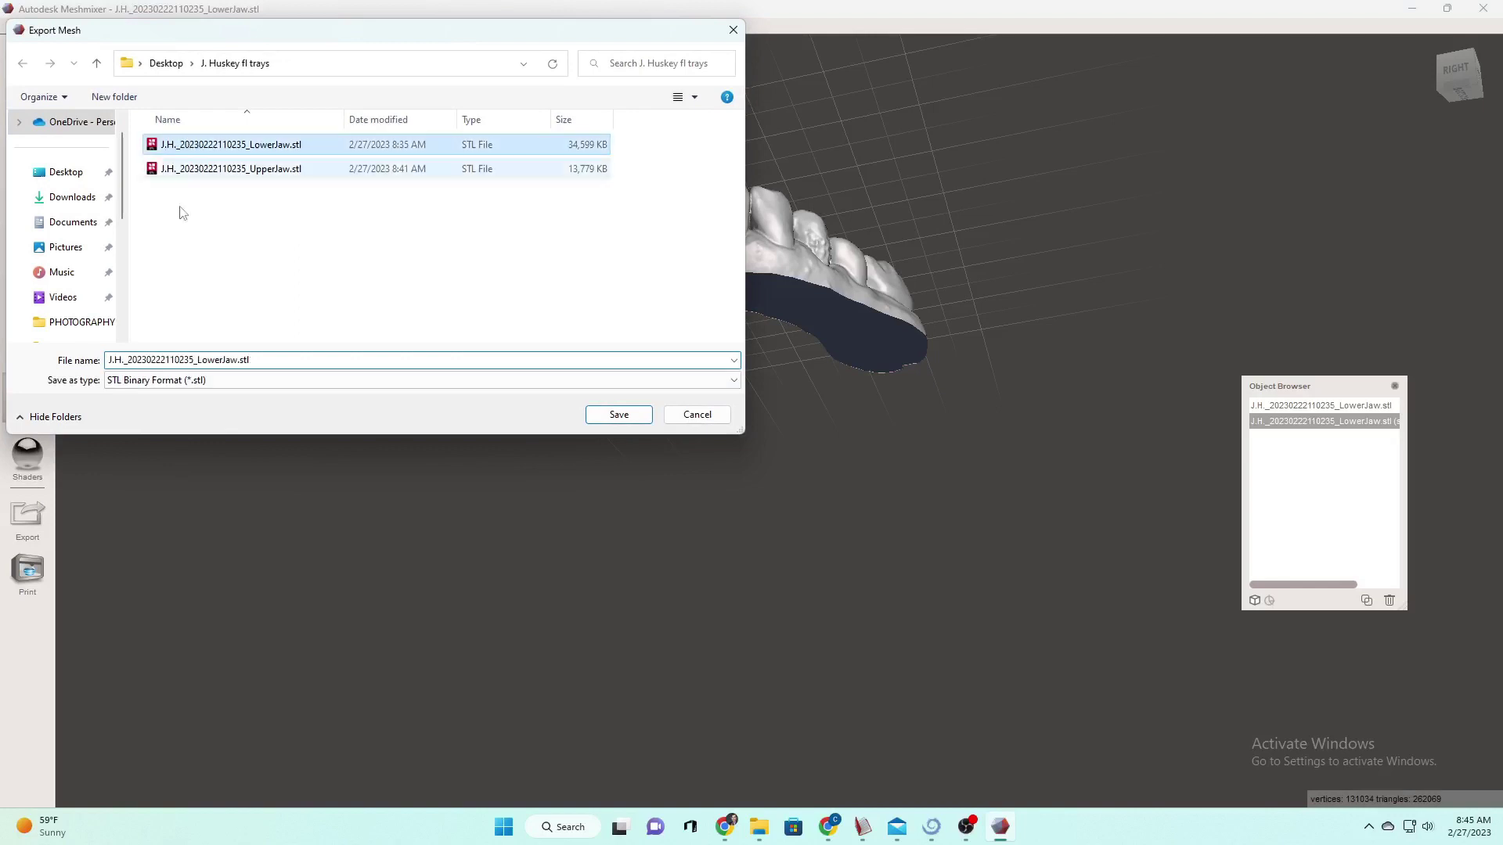
click(618, 415)
click(789, 411)
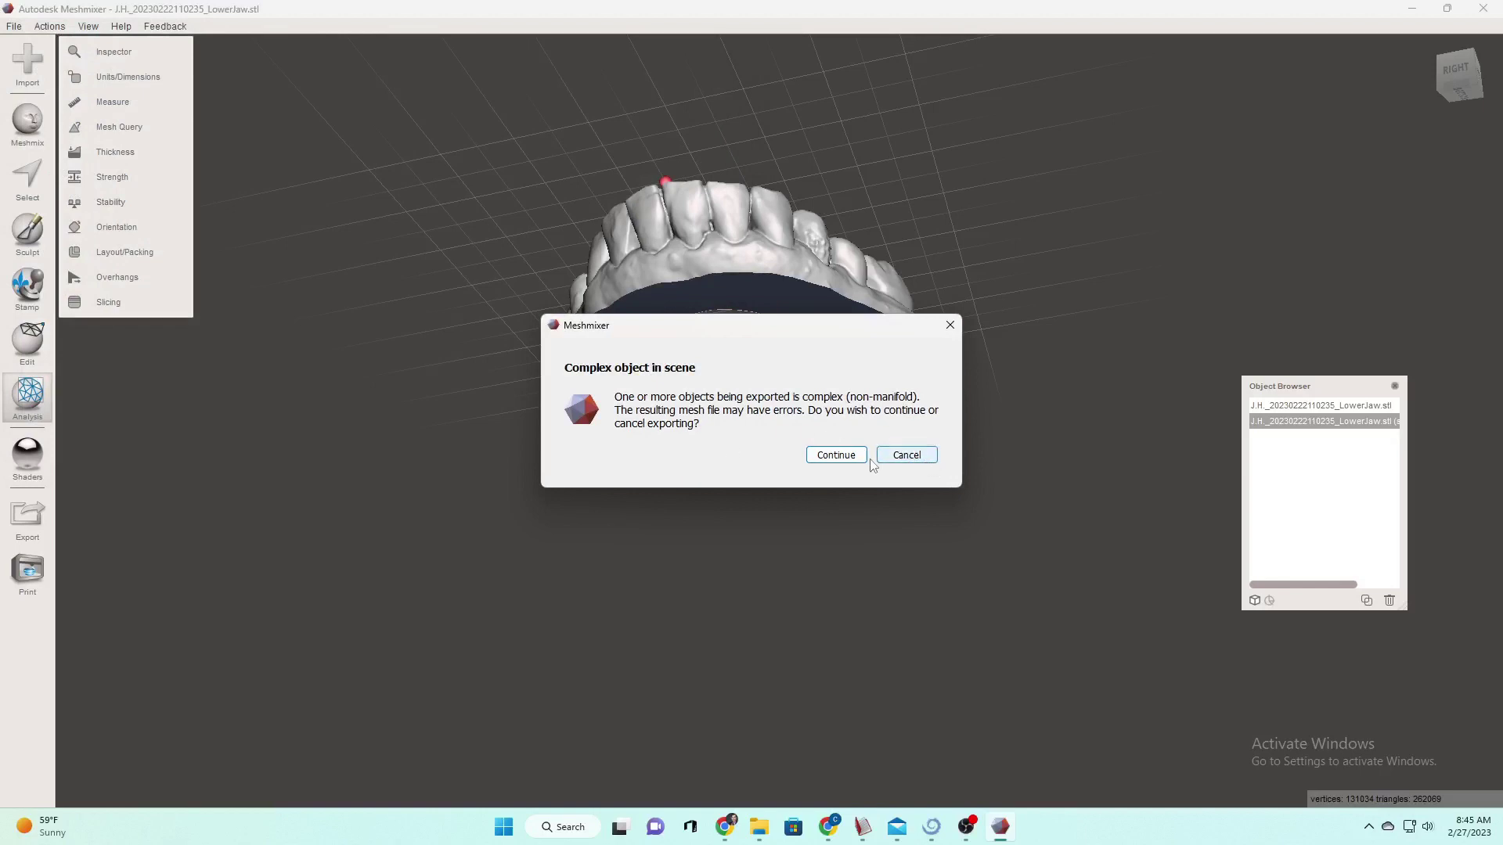
click(835, 455)
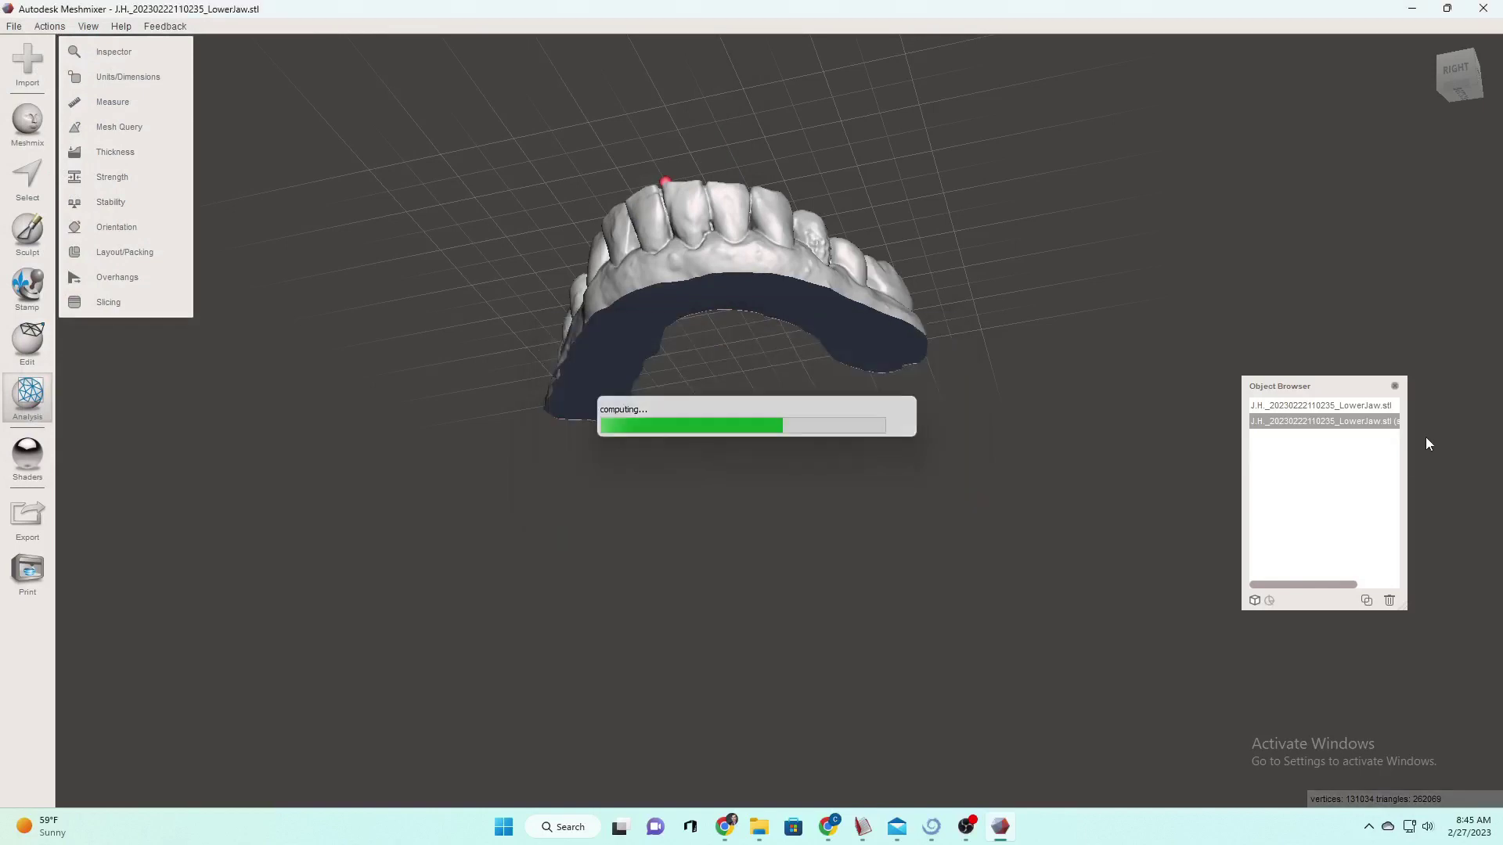
click(1491, 11)
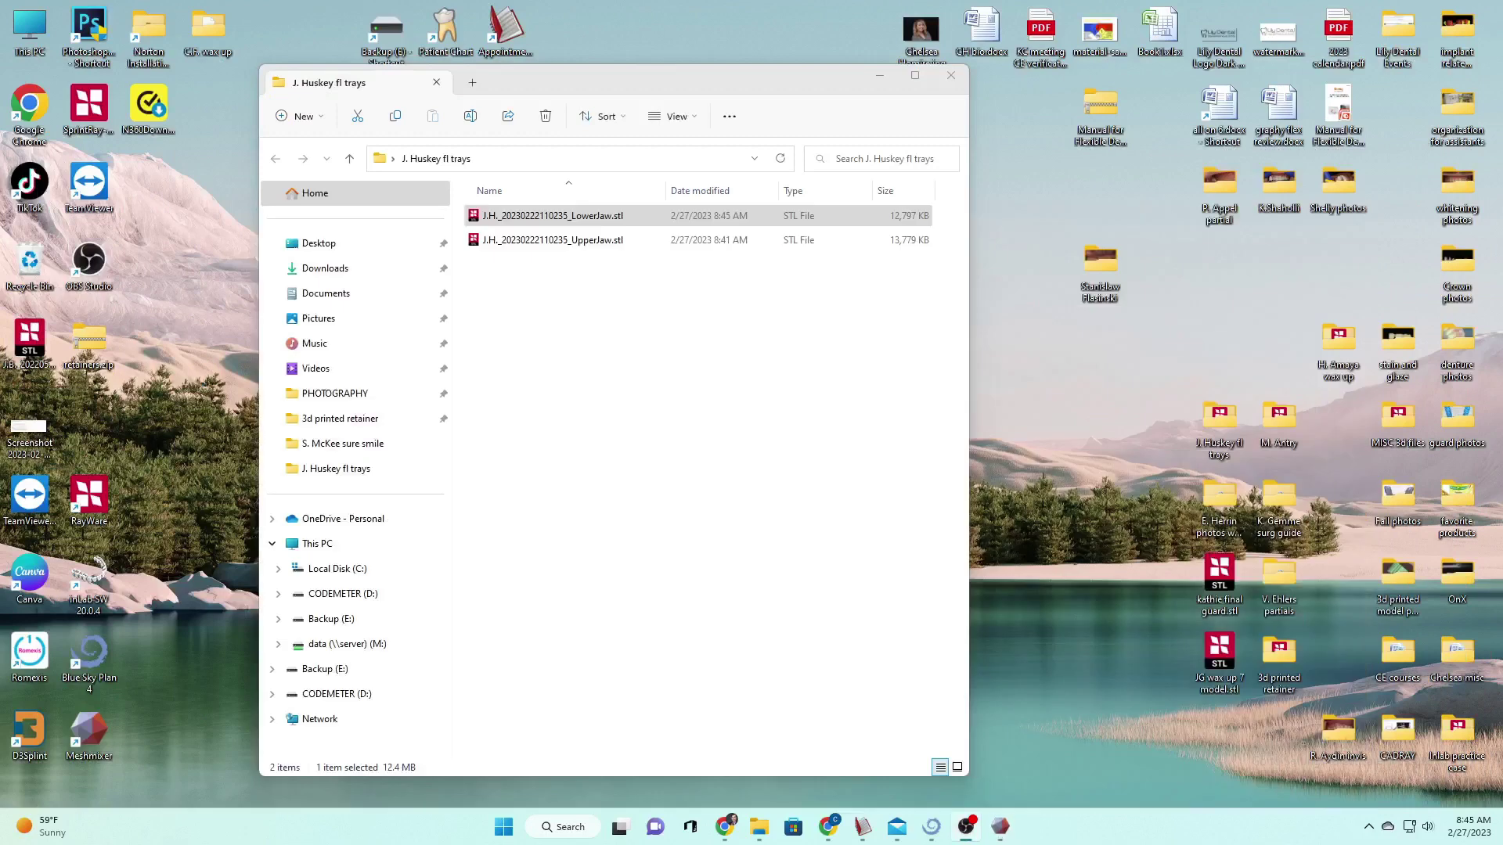